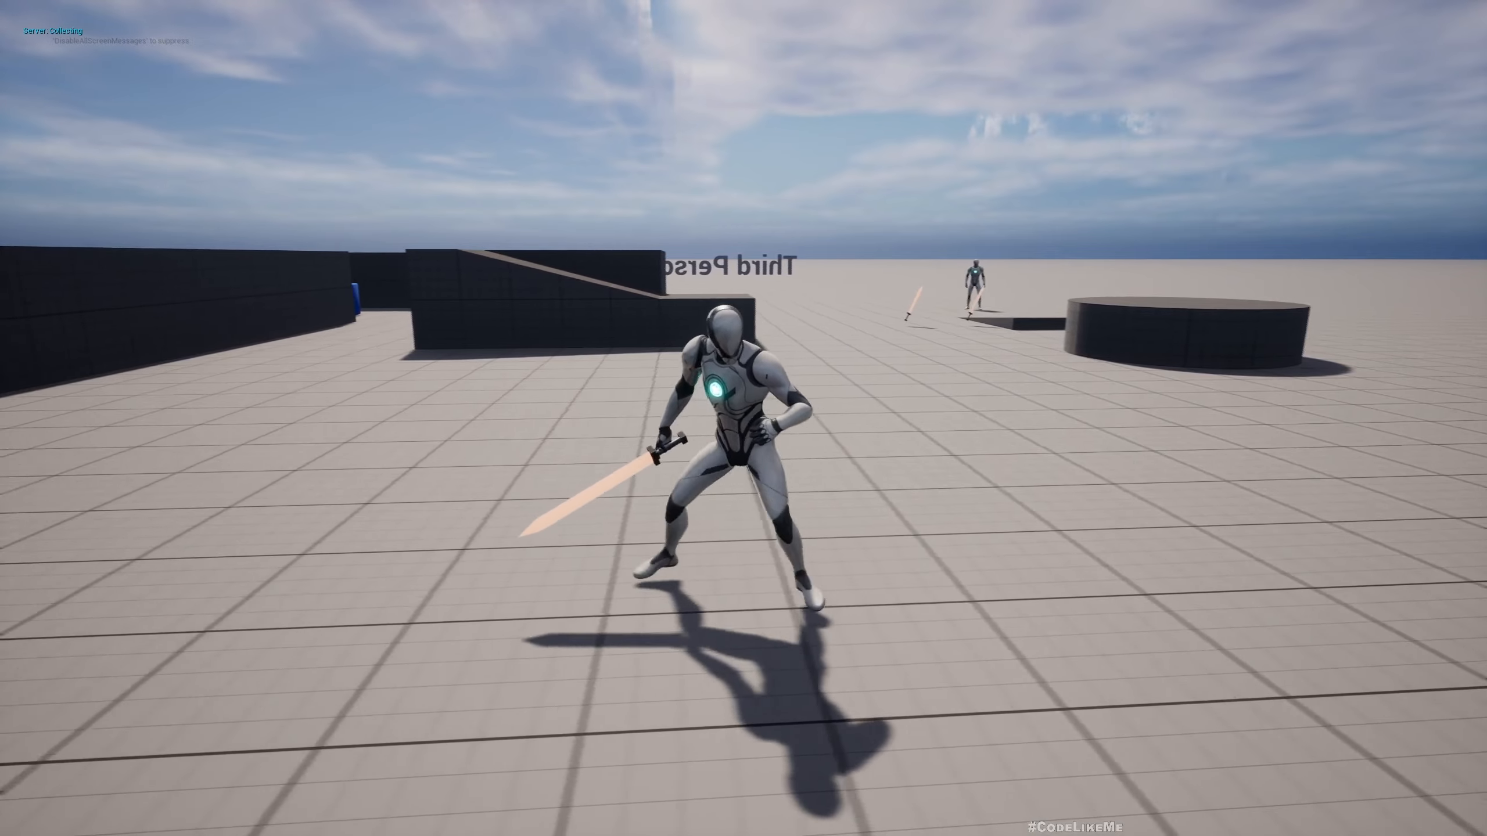
Run the sword-armed character forward, backward and sideways in the play session to examine its armed movement animations.
key(s)
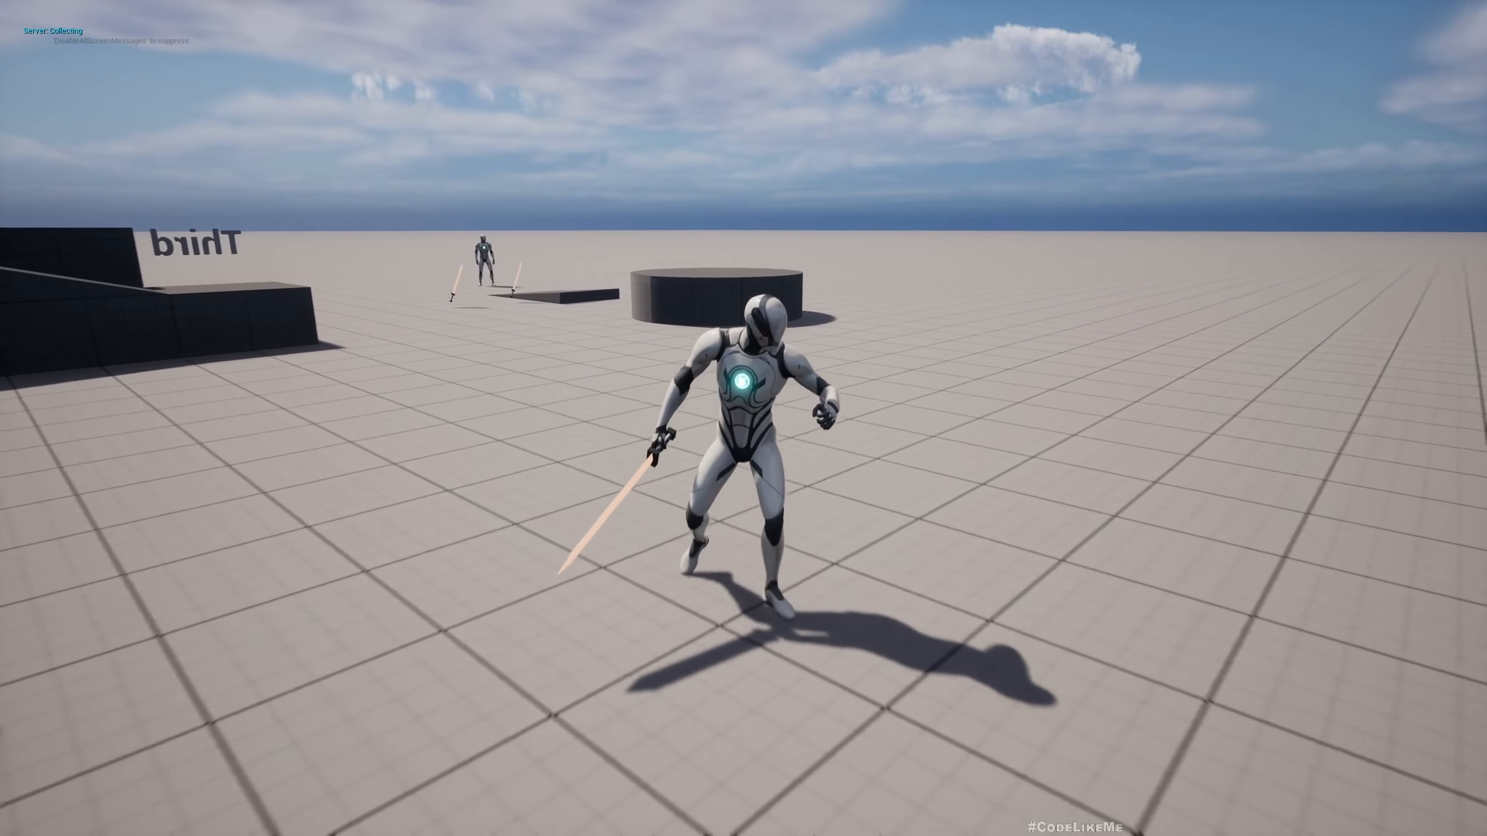
key(w)
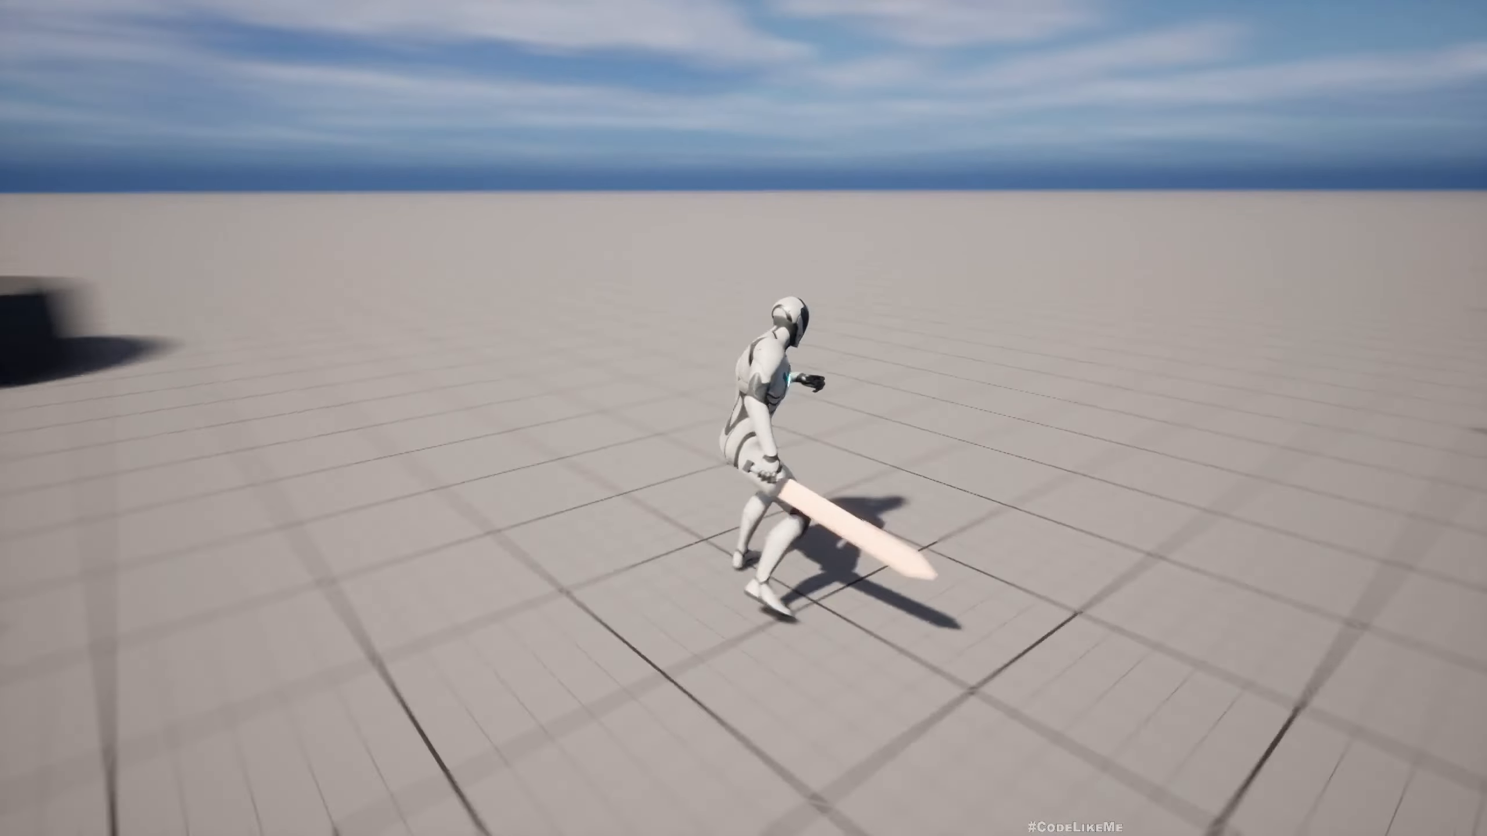
key(w)
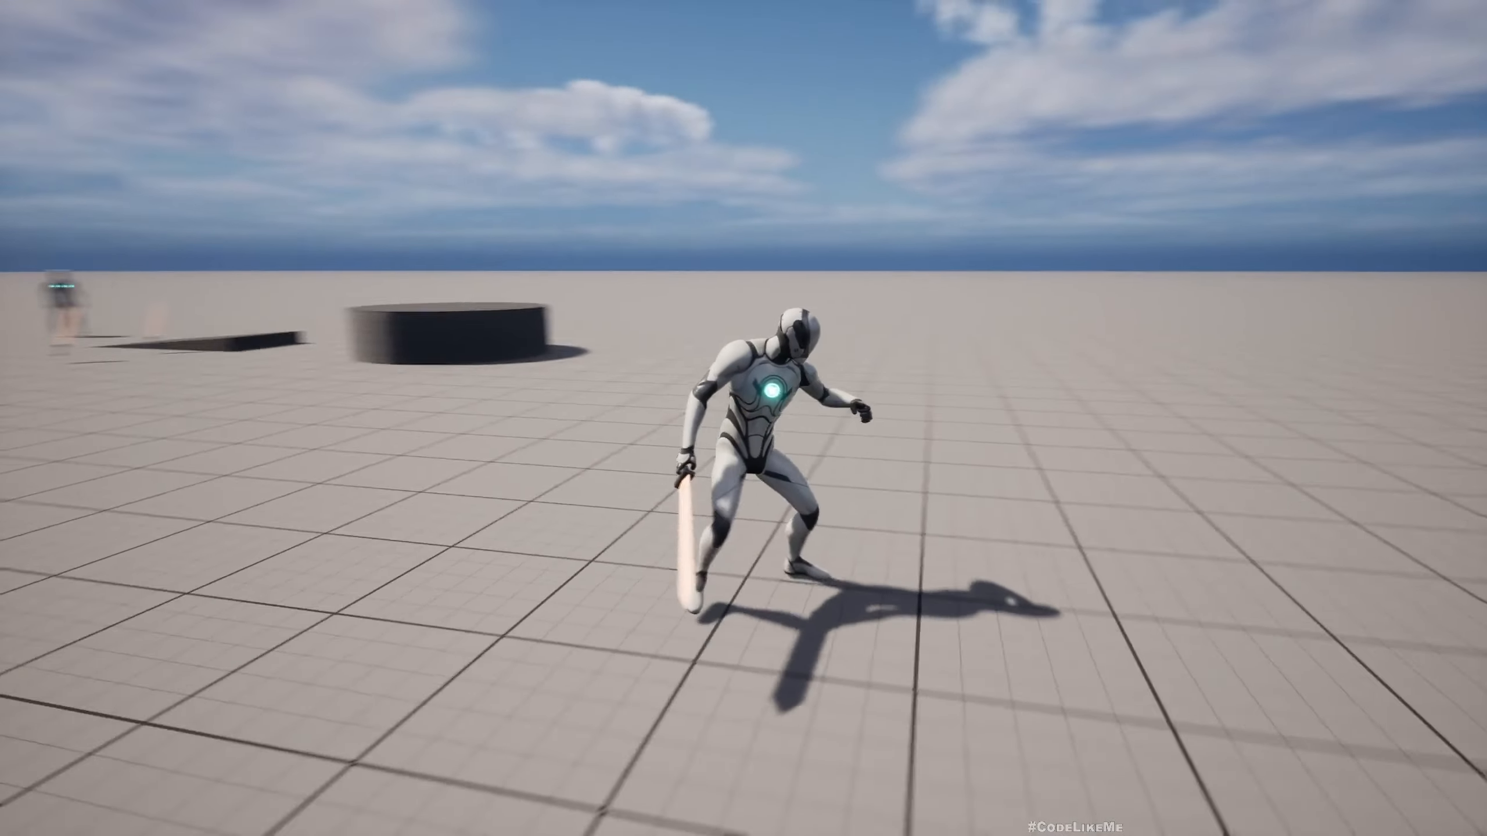
key(w)
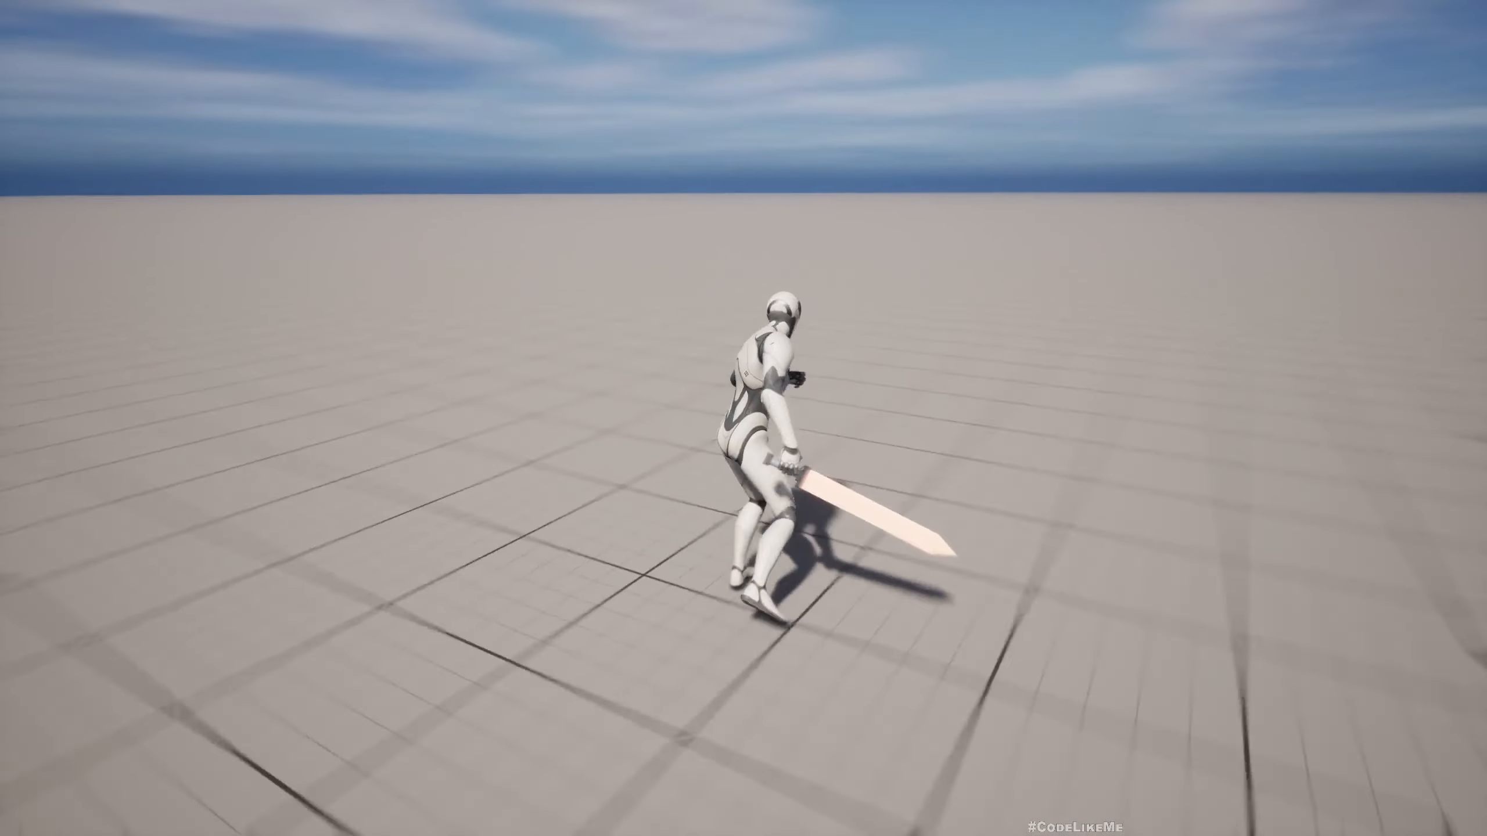
key(w)
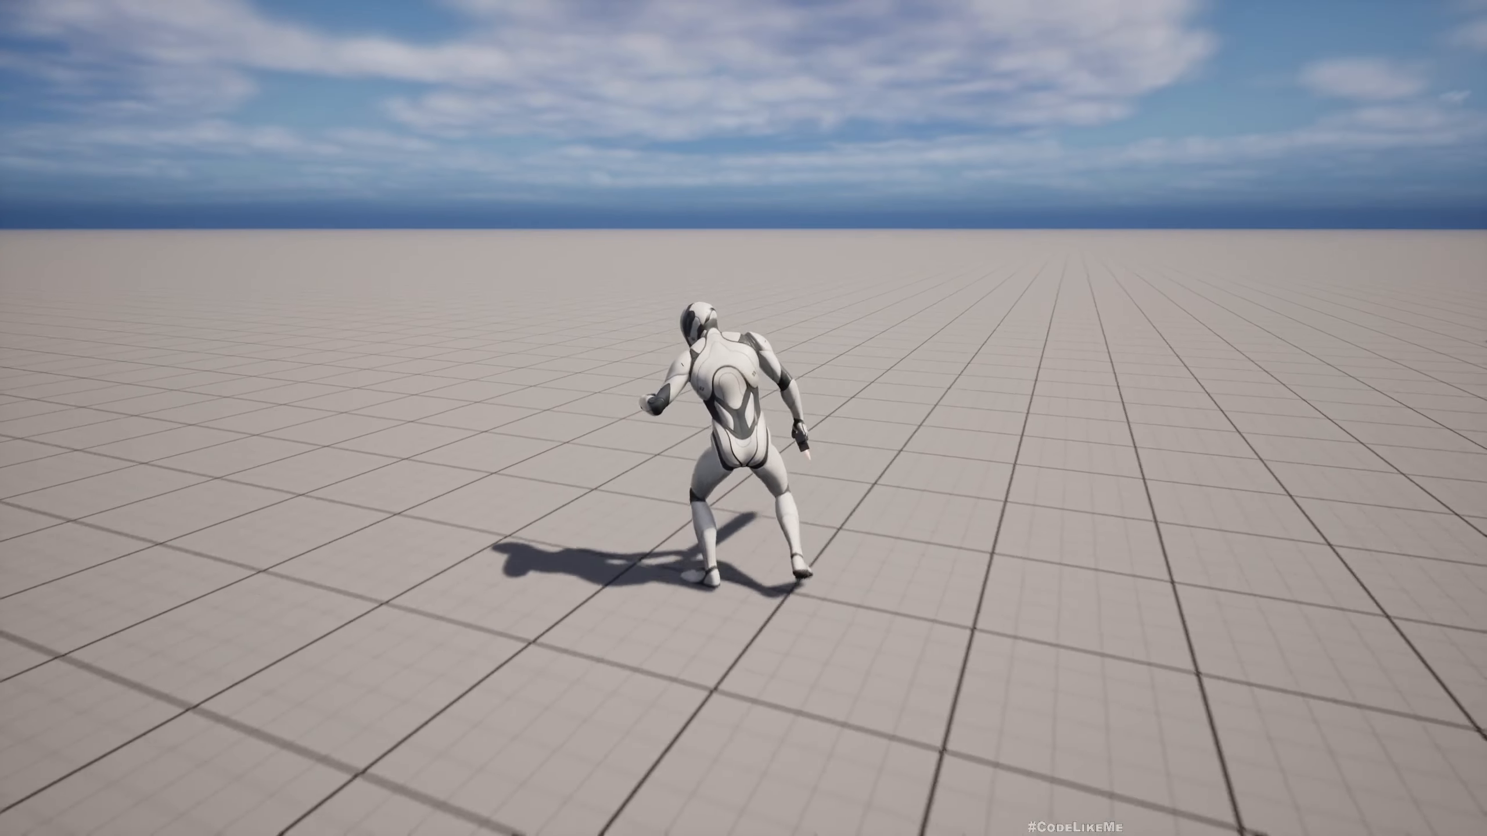
key(w)
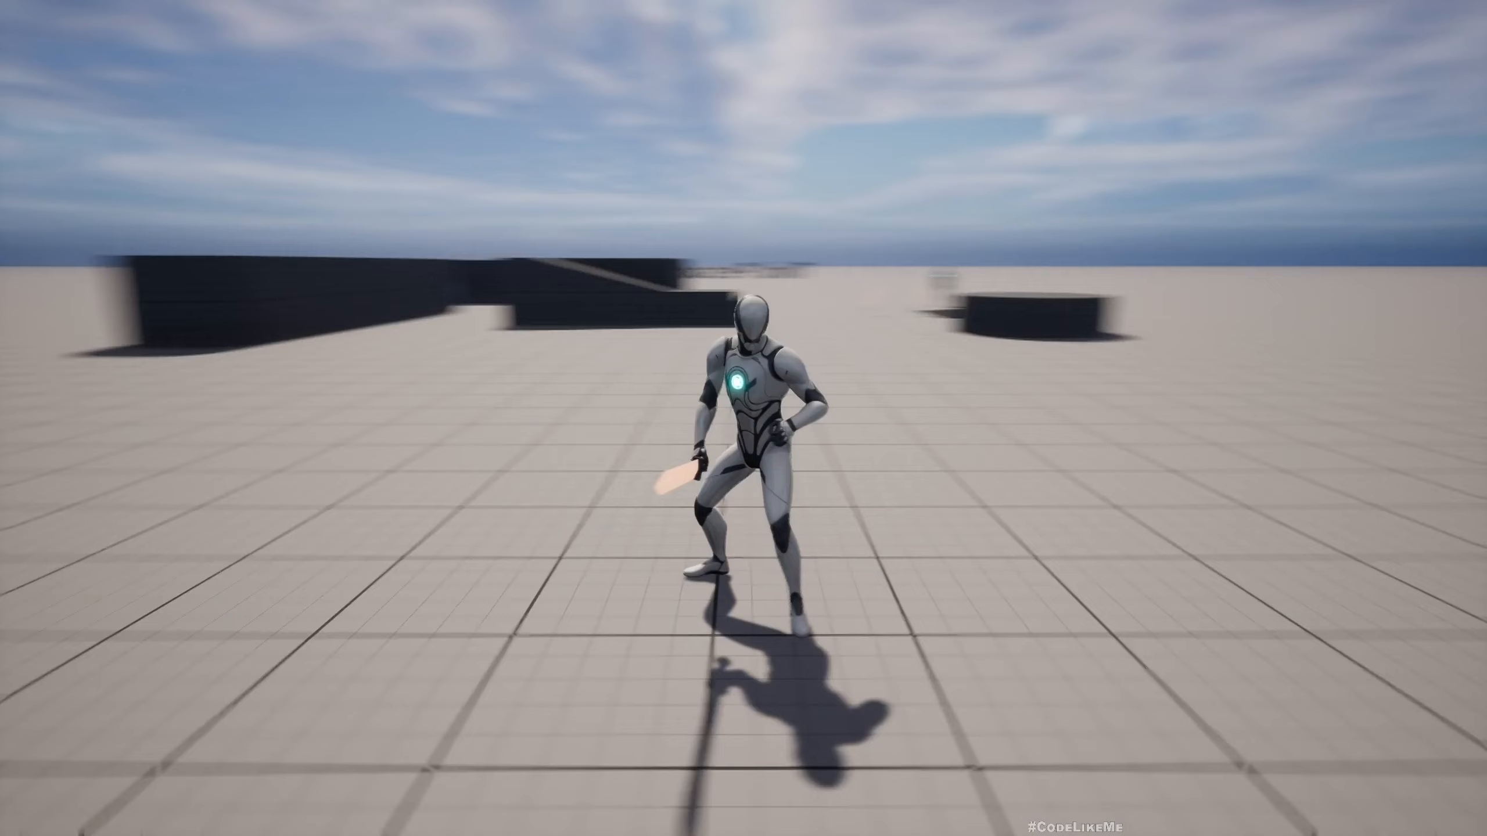
key(w)
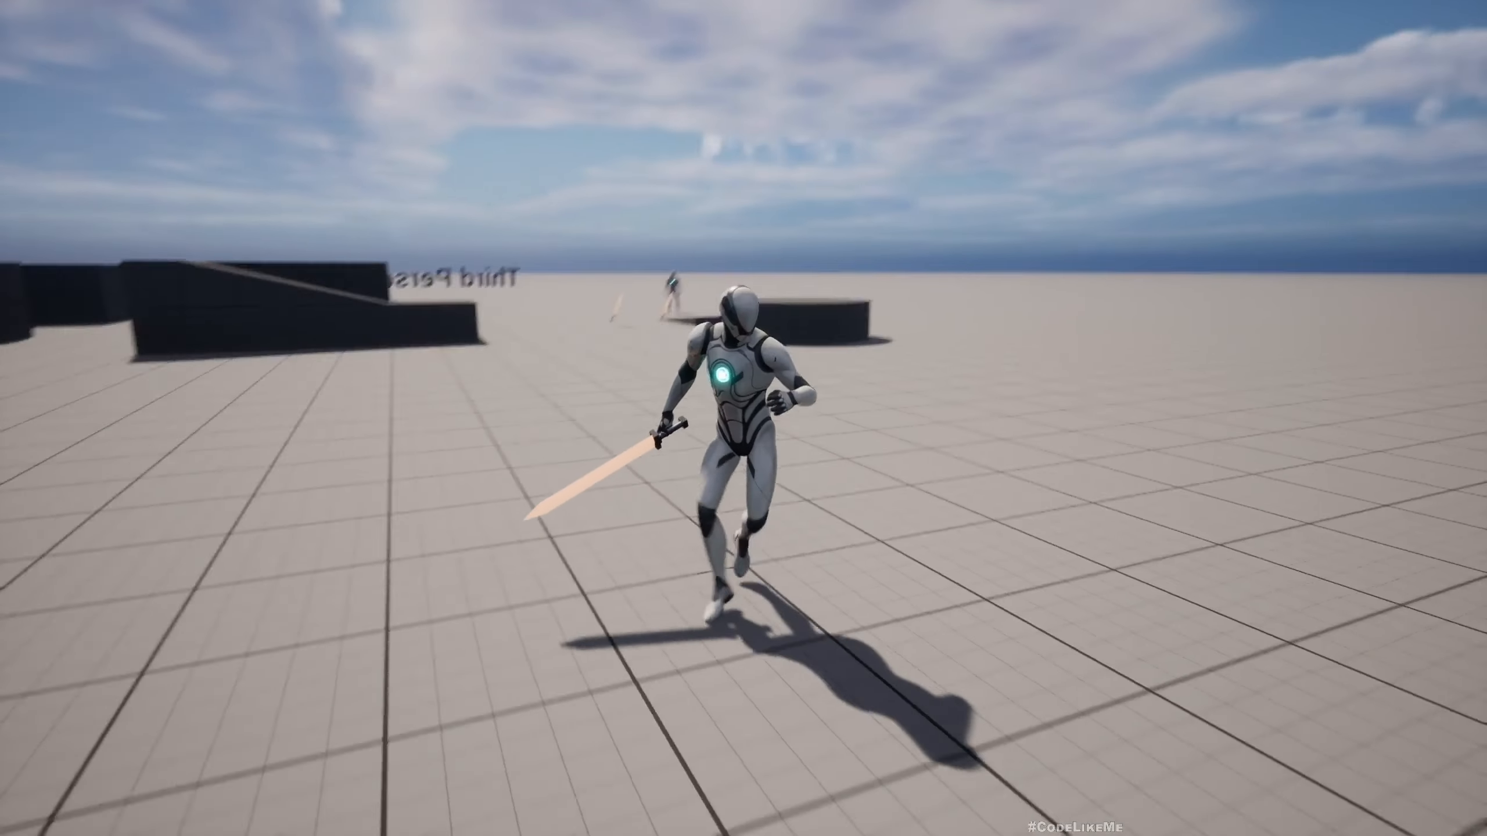
key(w)
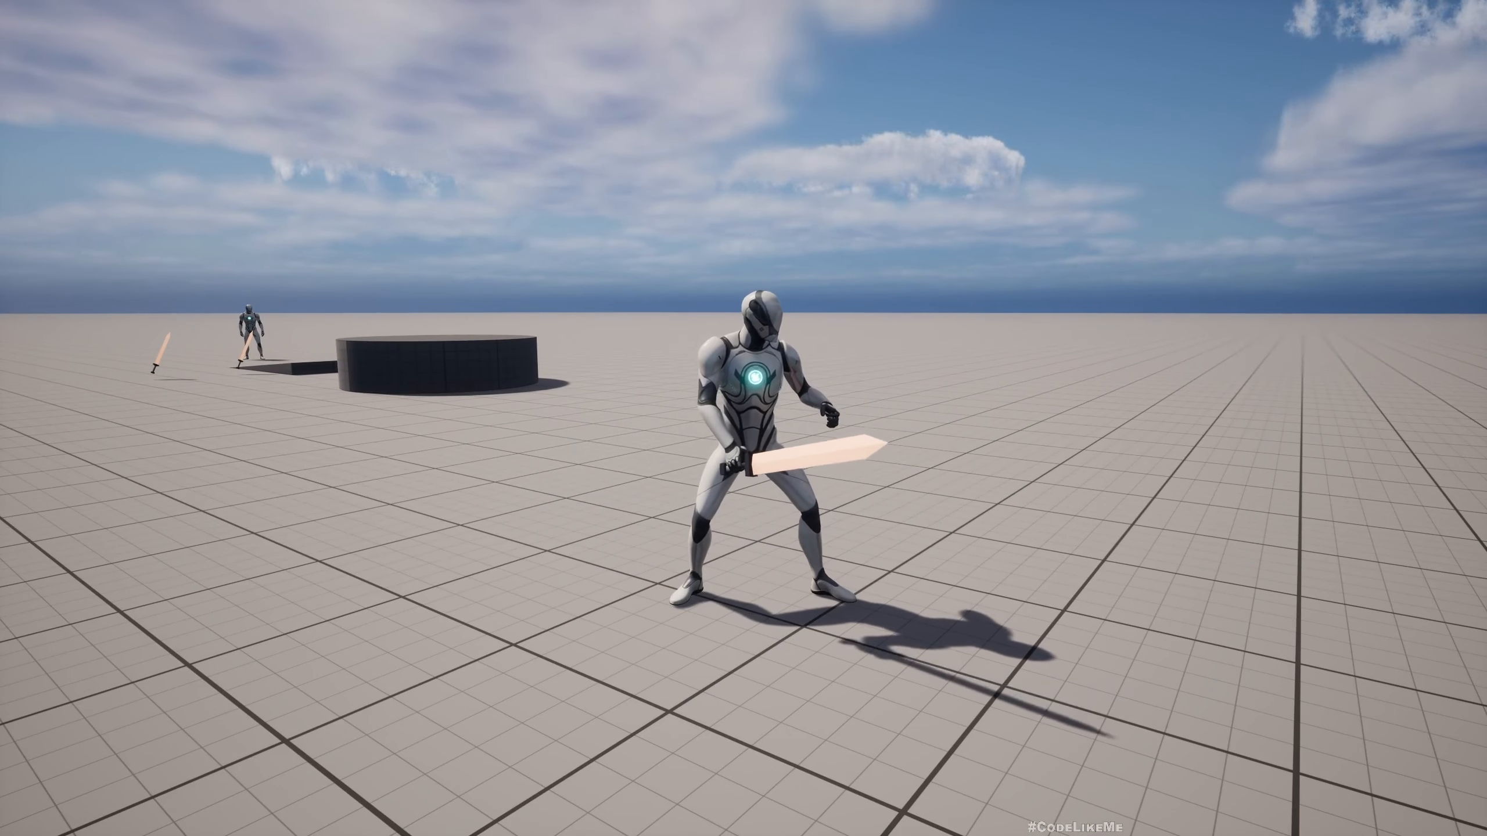
key(w)
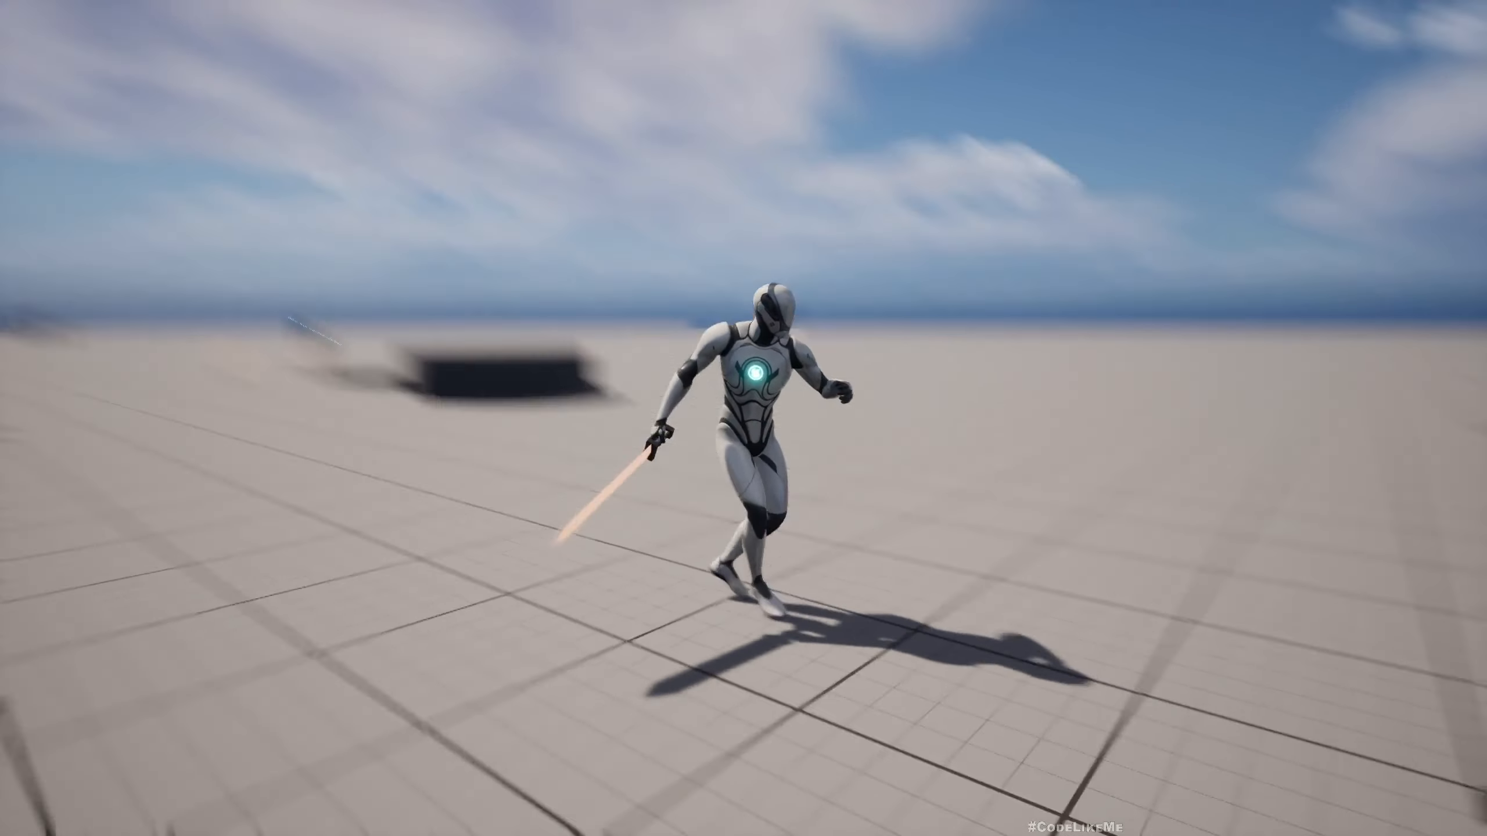
key(a)
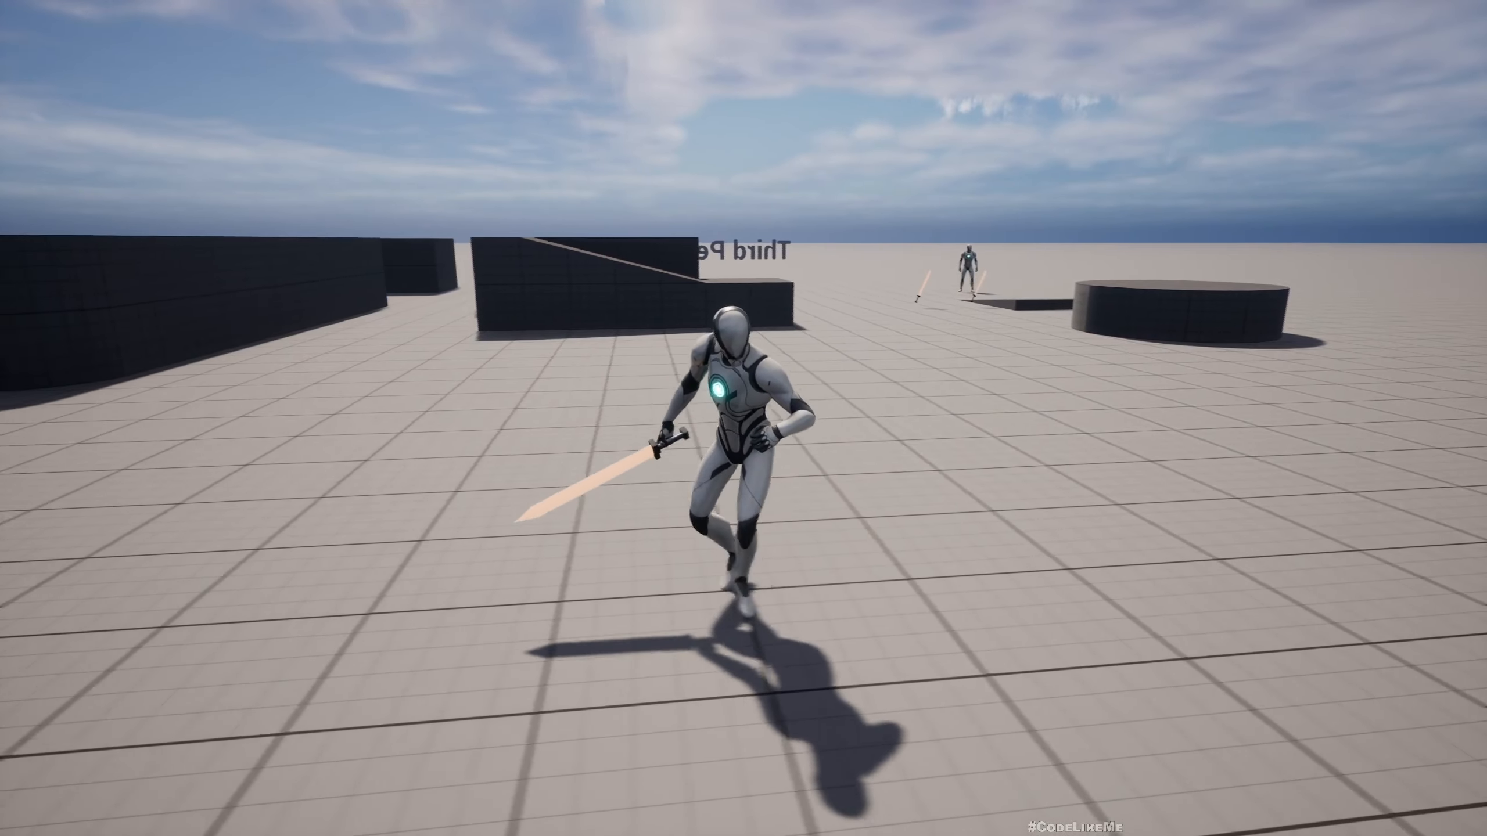
key(d)
key(d)
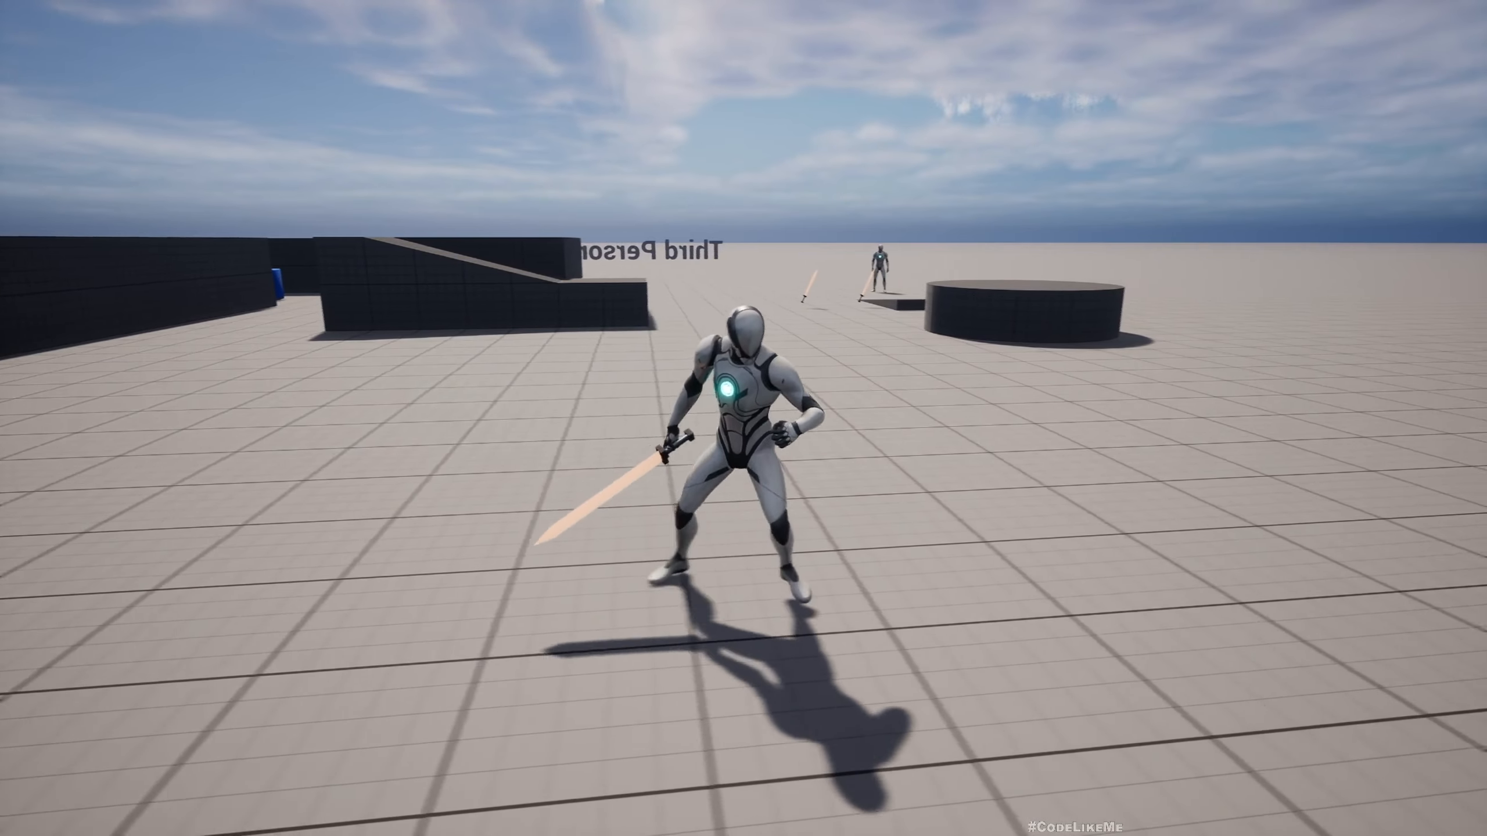
key(s)
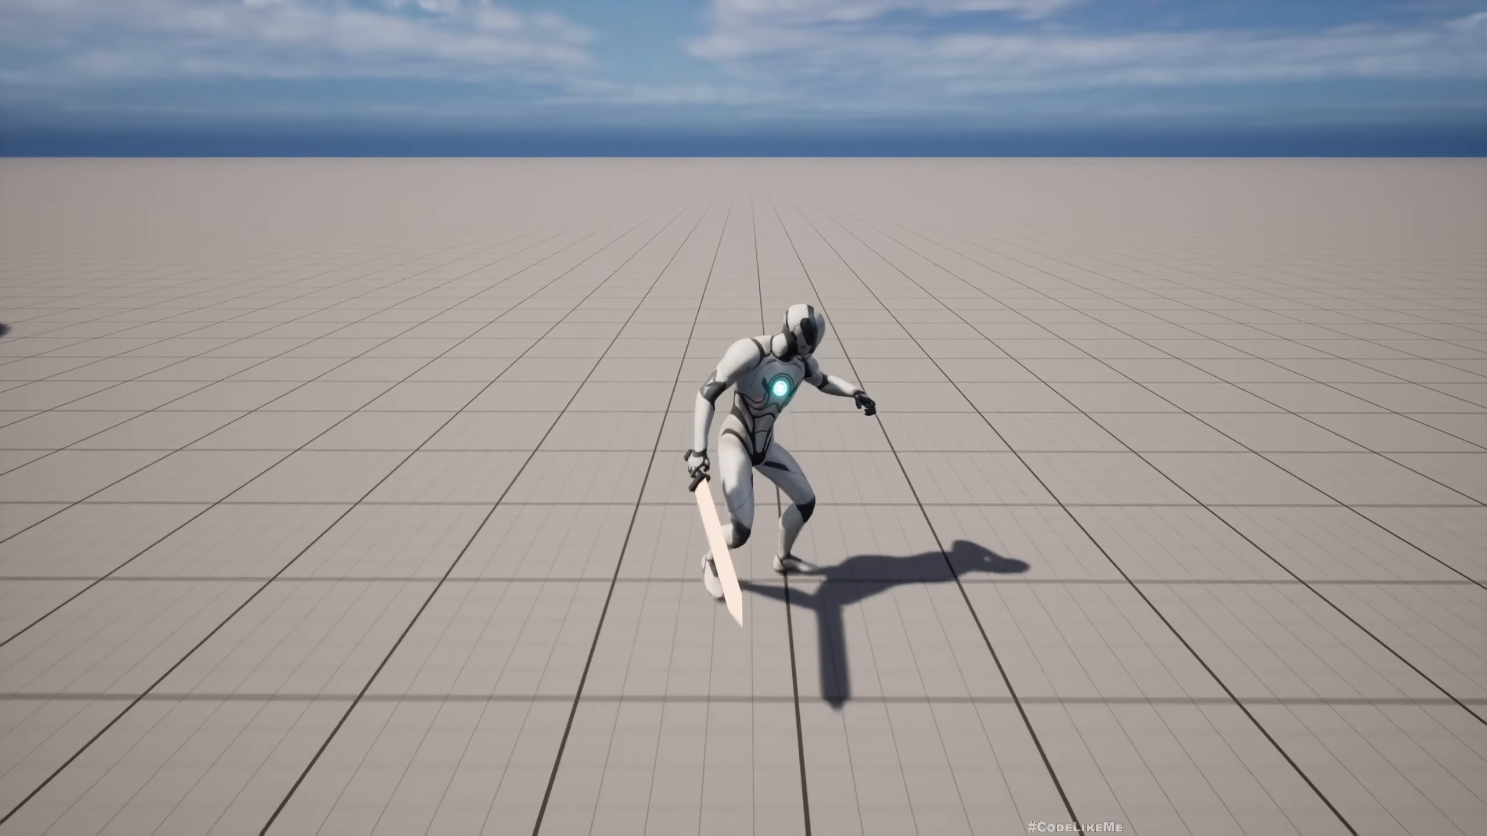
key(w)
Leave full-screen view and end the ThirdPersonMap play session.
key(F11)
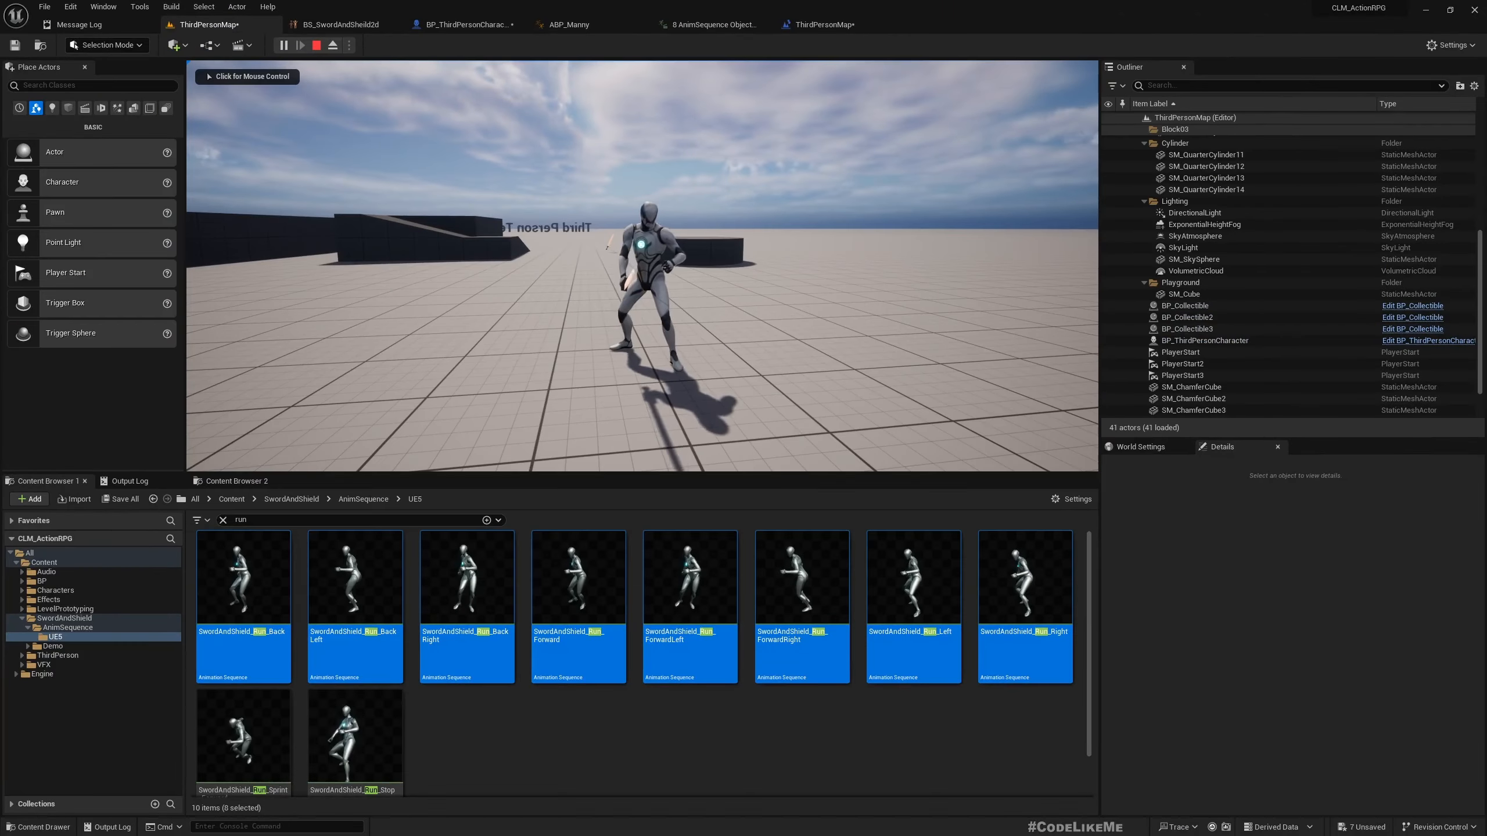
key(Escape)
click(316, 21)
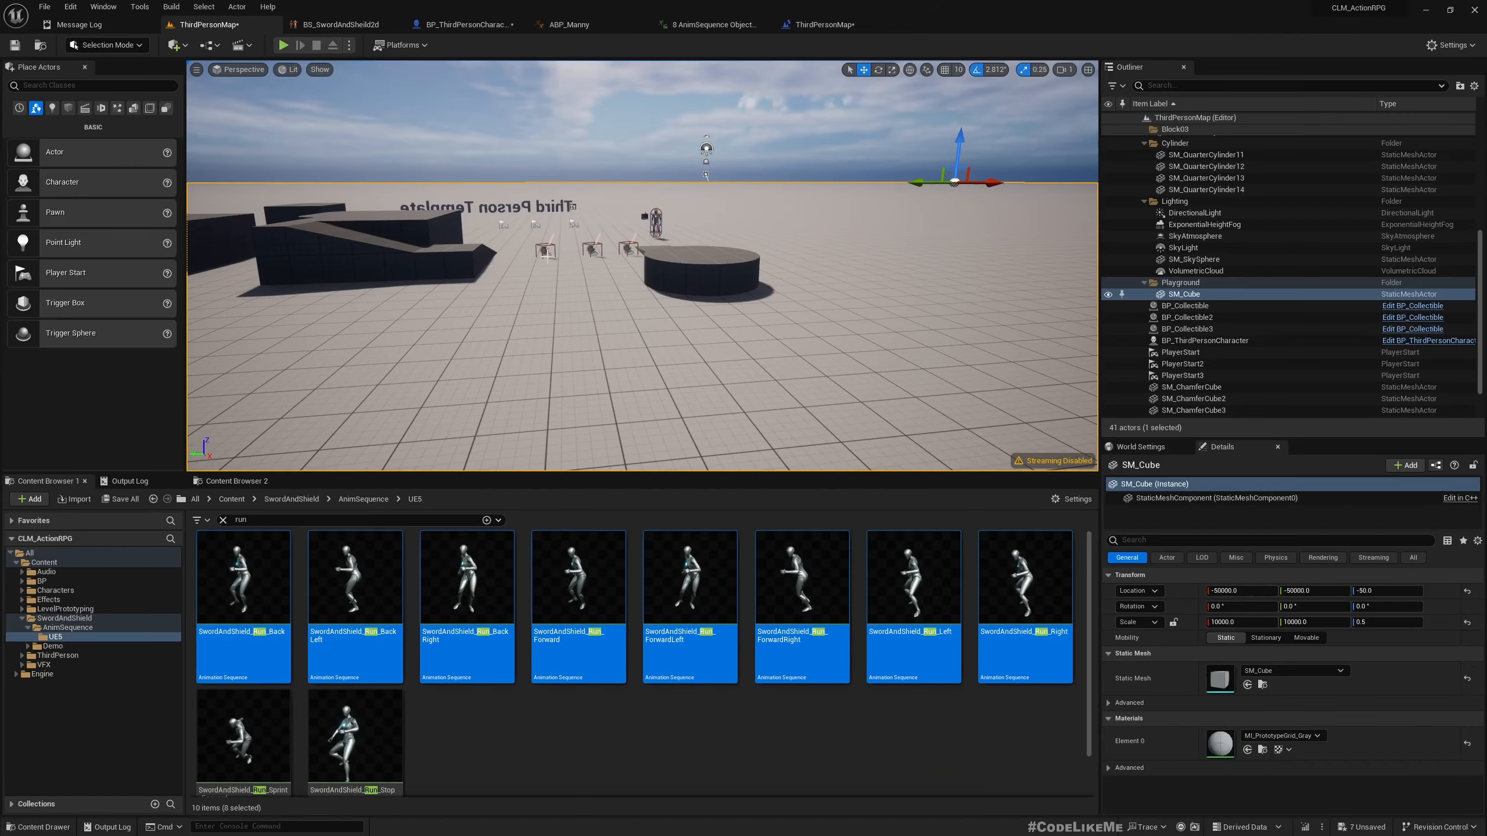
Show the level viewport full screen and look over the collectible swords and the placed character.
key(F11)
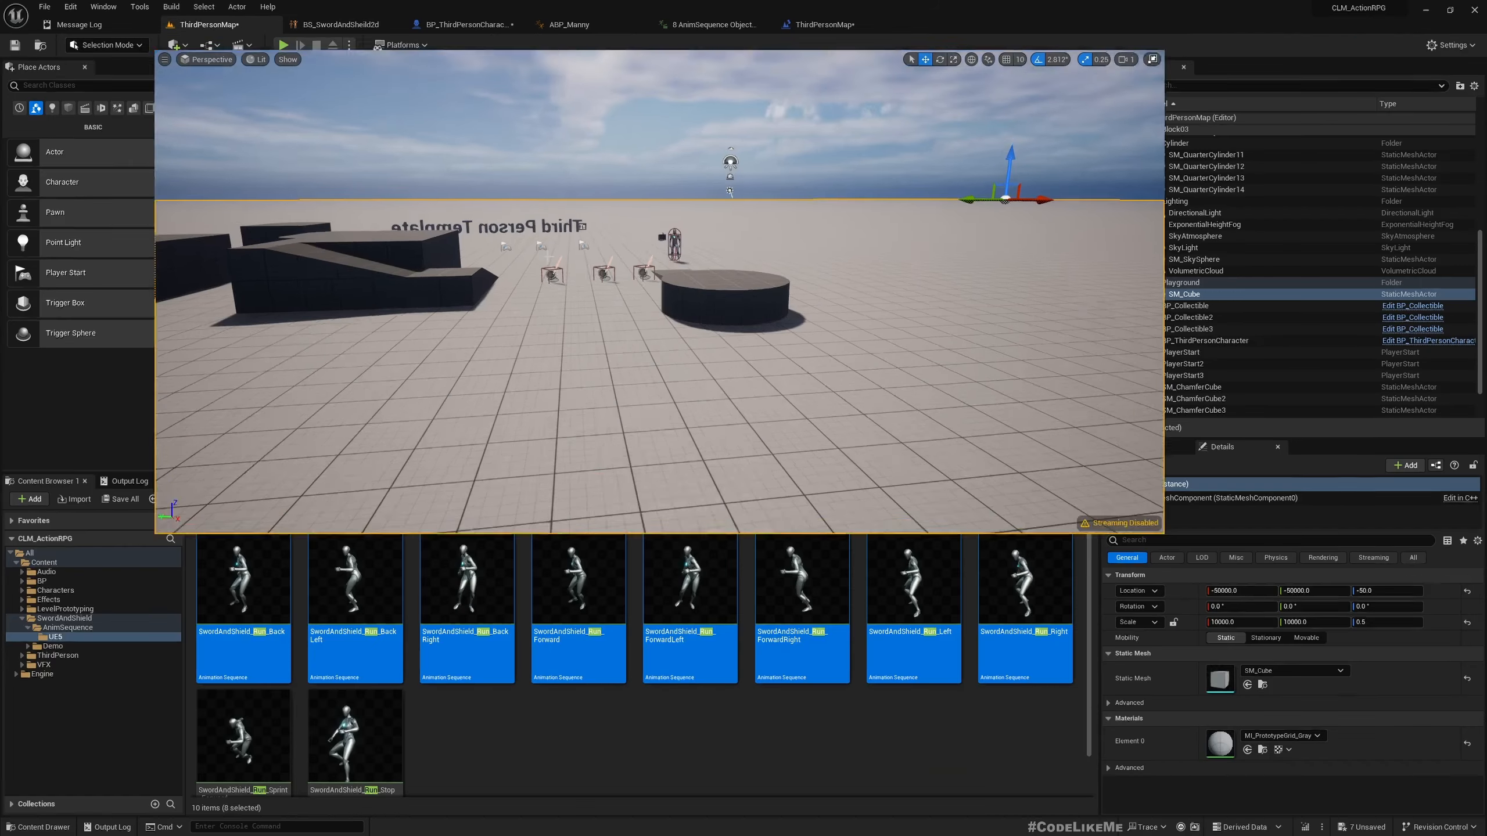
key(w)
right_drag(547, 257, 586, 266)
key(w)
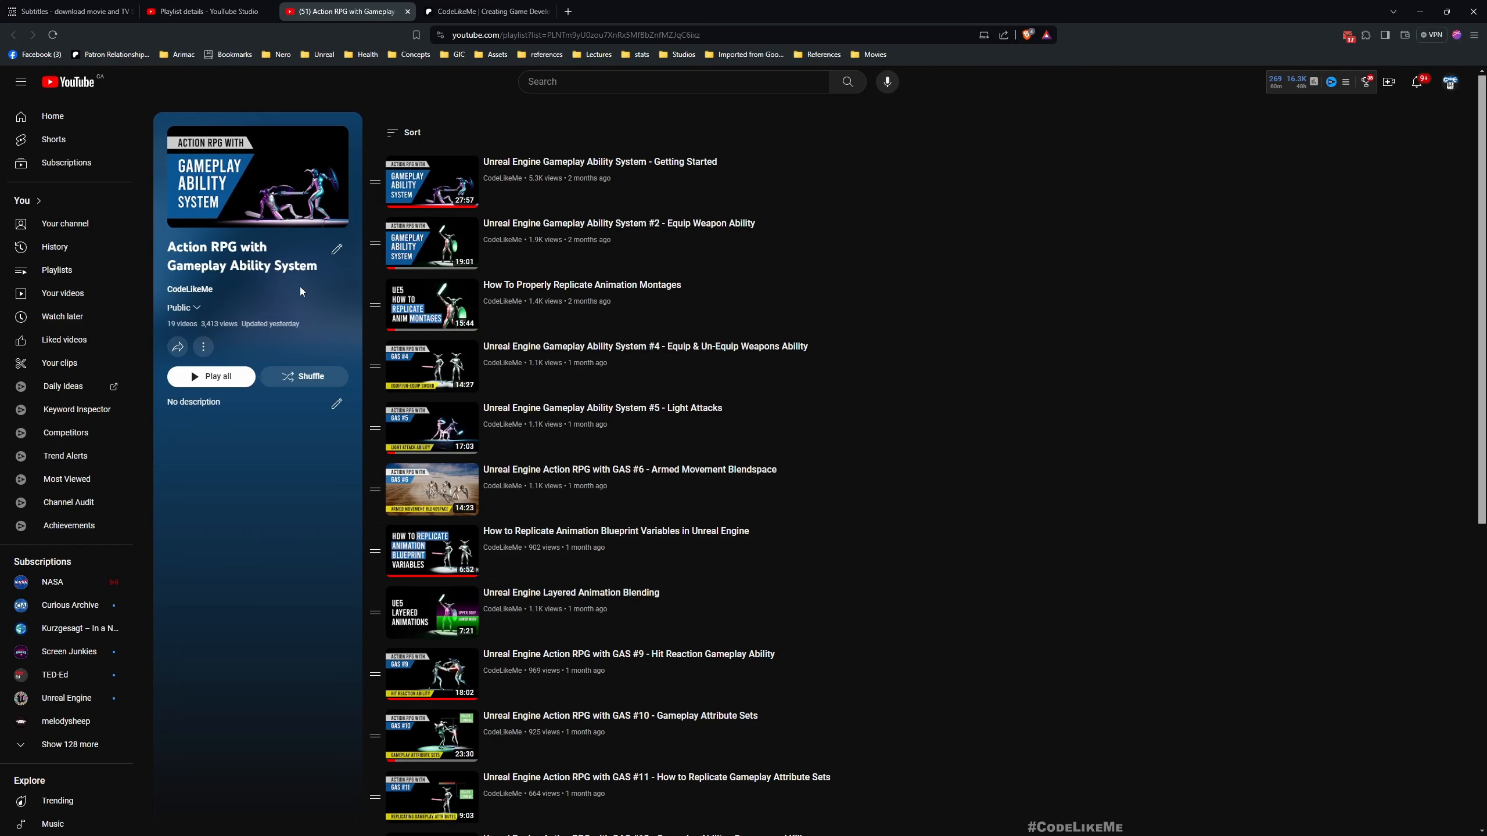
Switch to the browser and look through the videos in the Action RPG with Gameplay Ability System playlist on YouTube.
scroll(823, 495, down, 8)
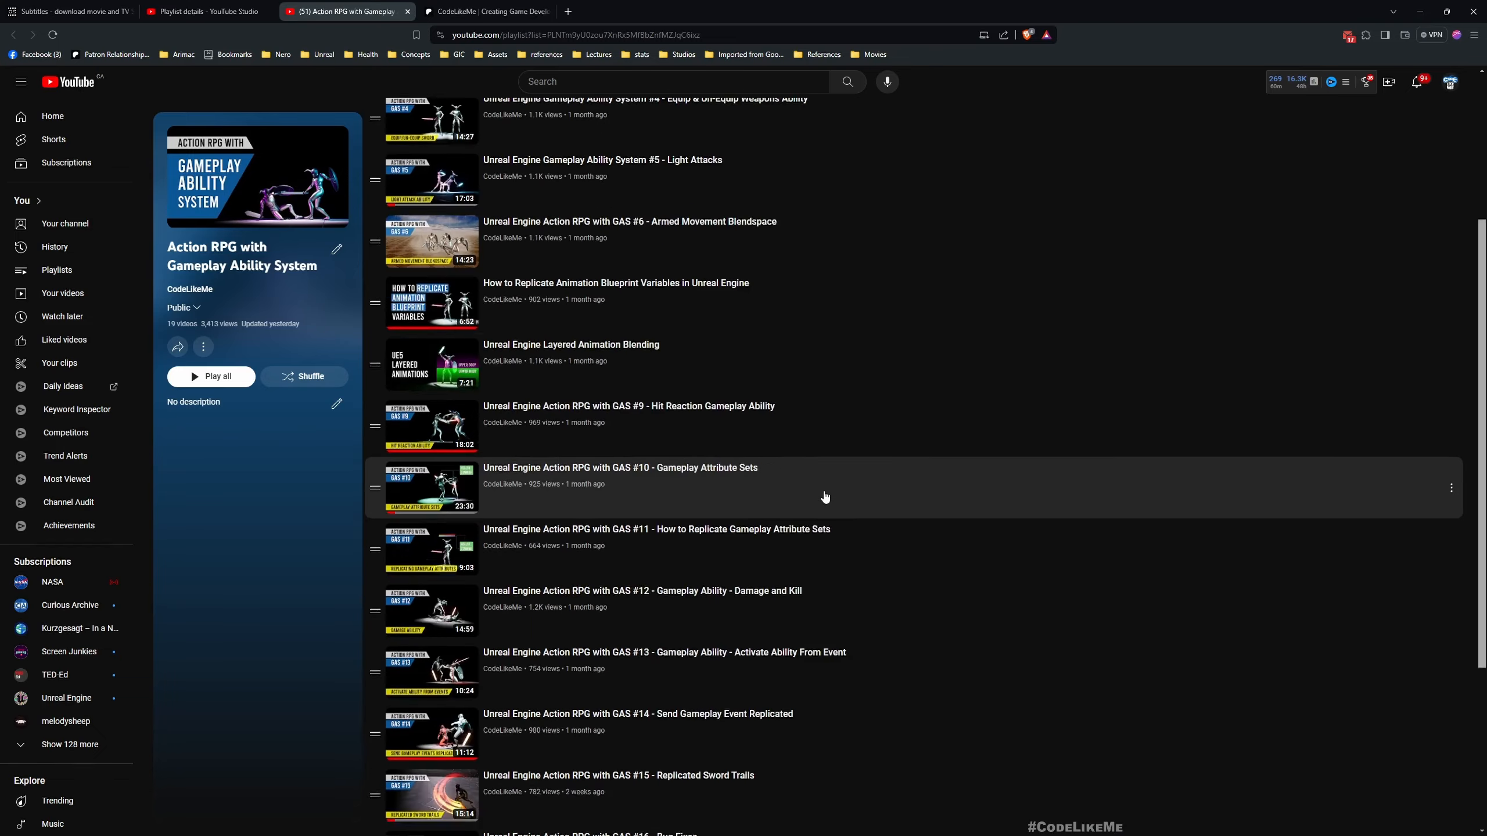
scroll(823, 498, up, 8)
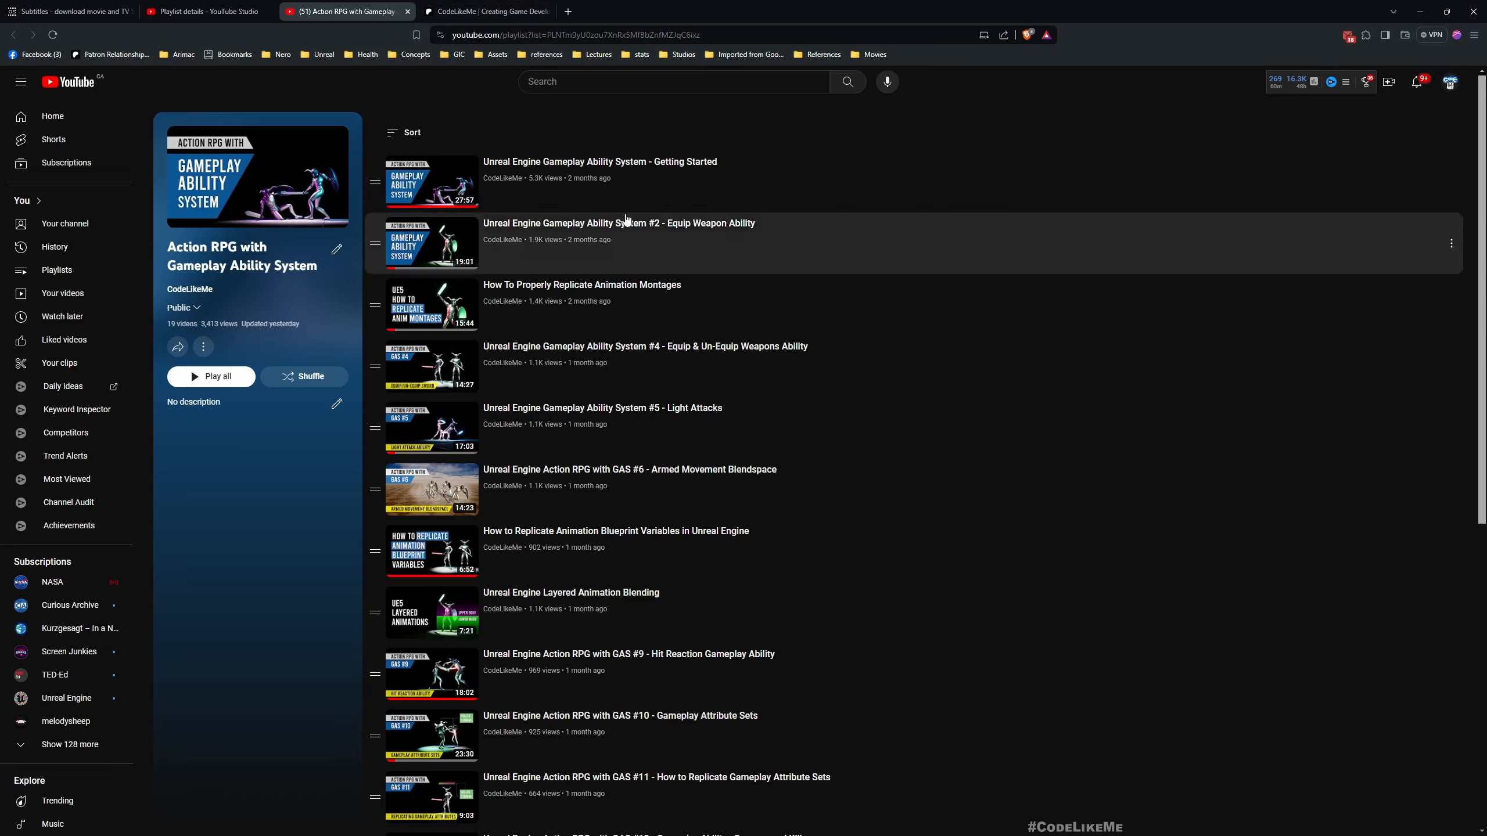
scroll(652, 492, down, 8)
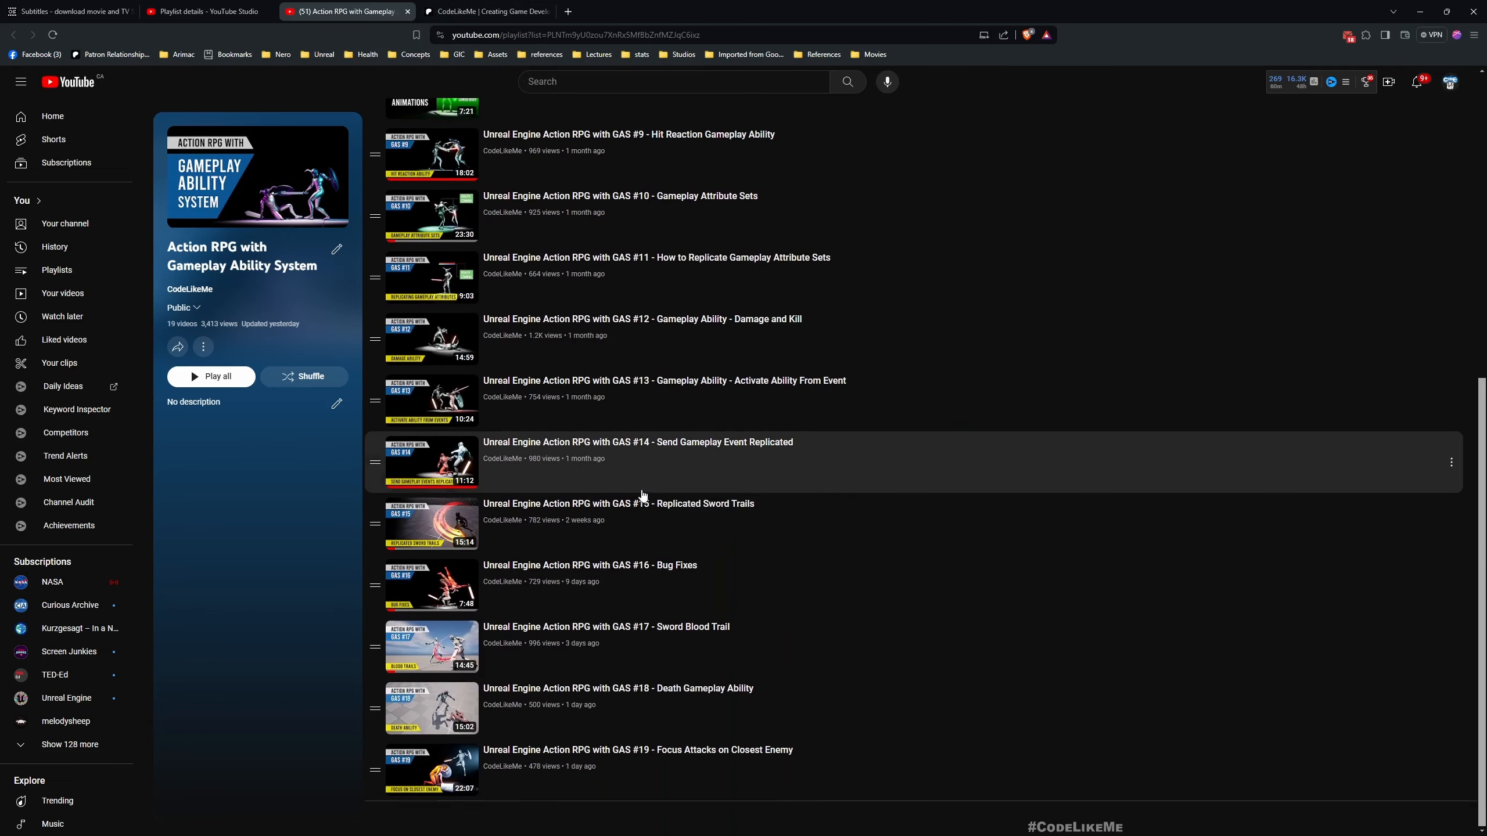
Look through the recent CodeLikeMe posts on Patreon, including the Action RPG episodes and their project files.
click(470, 7)
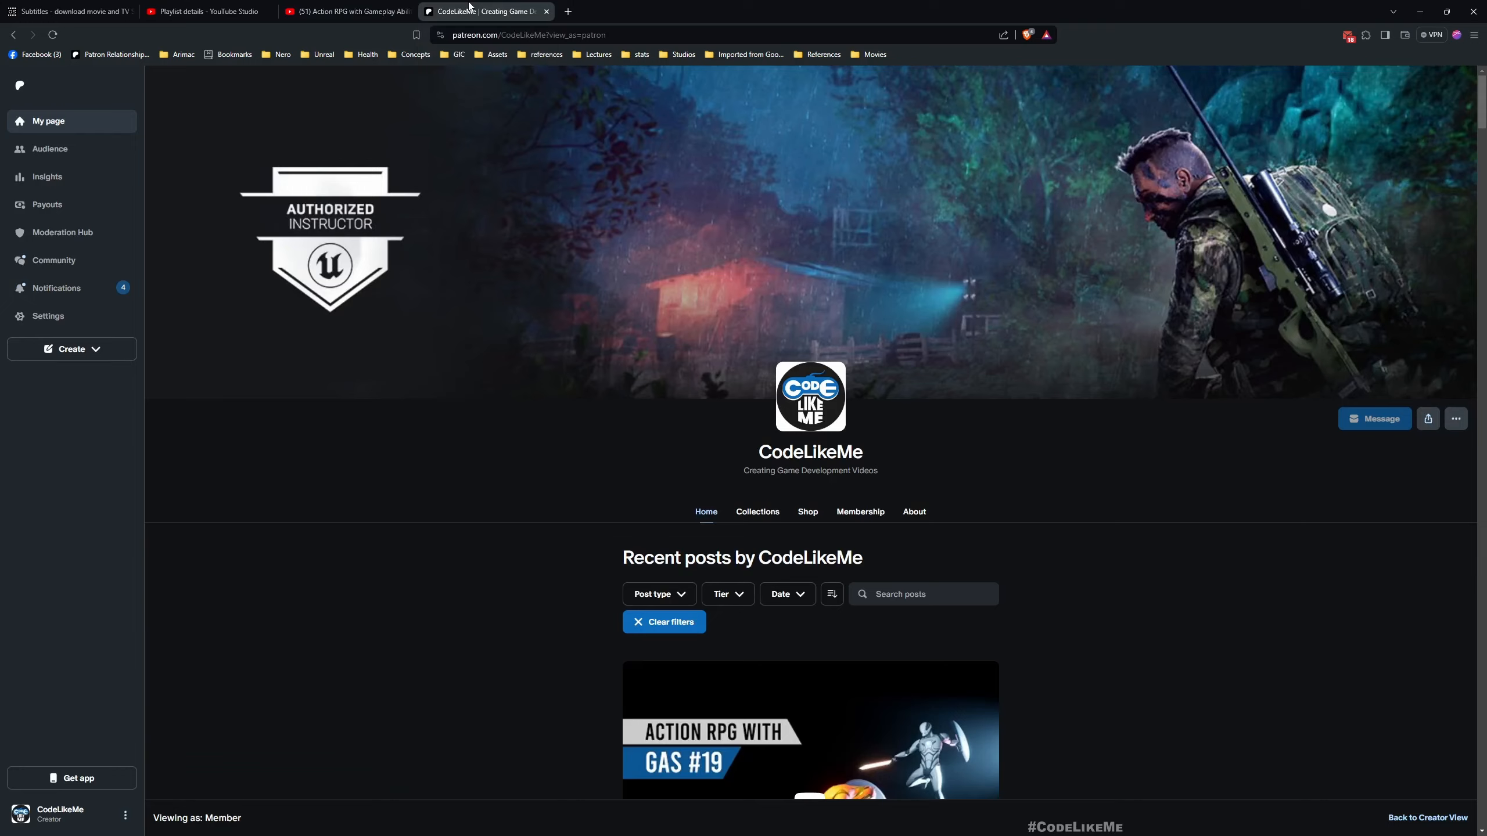
scroll(635, 206, down, 14)
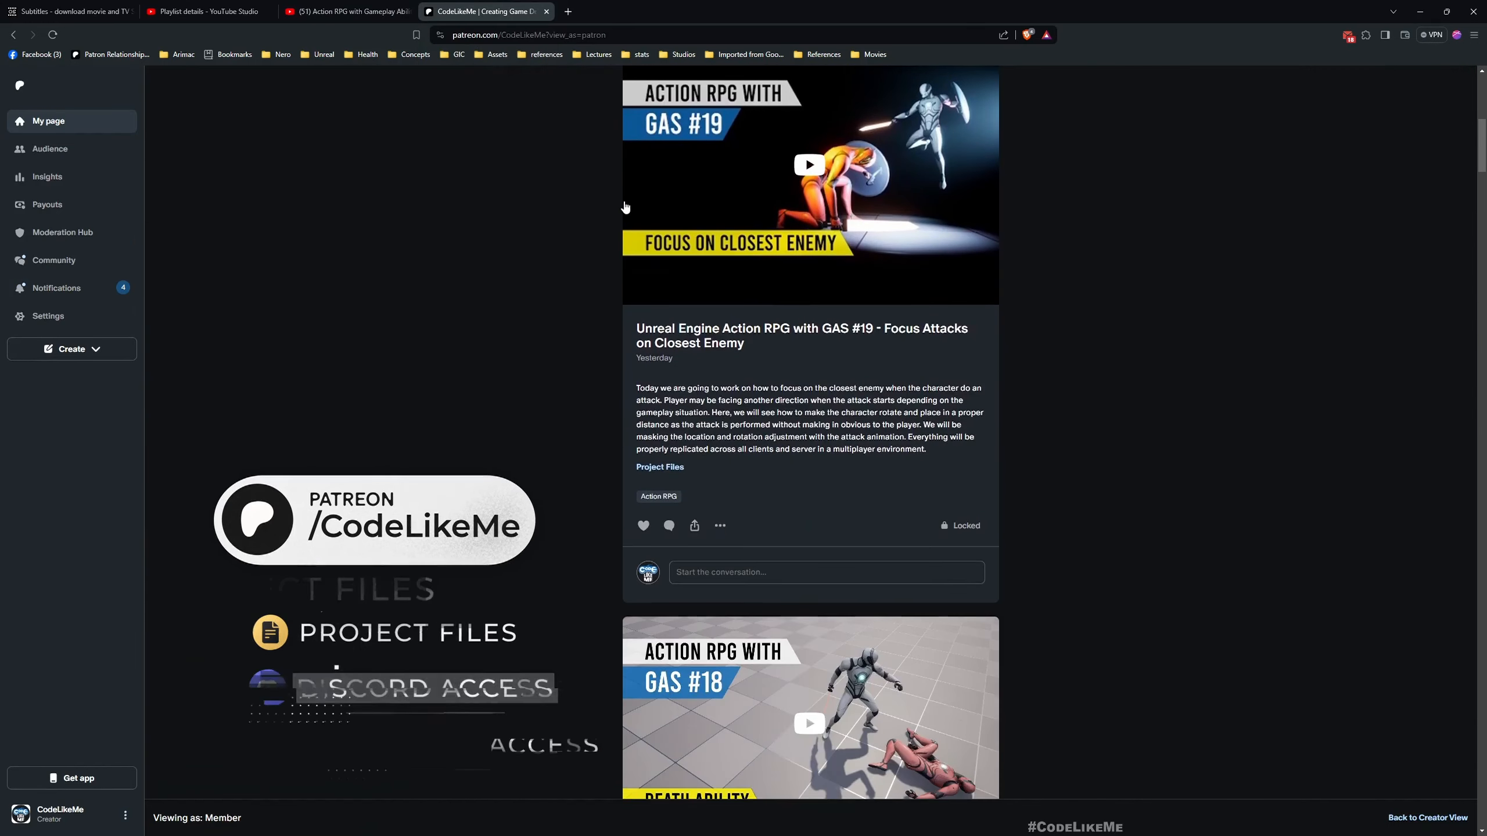
scroll(624, 207, down, 5)
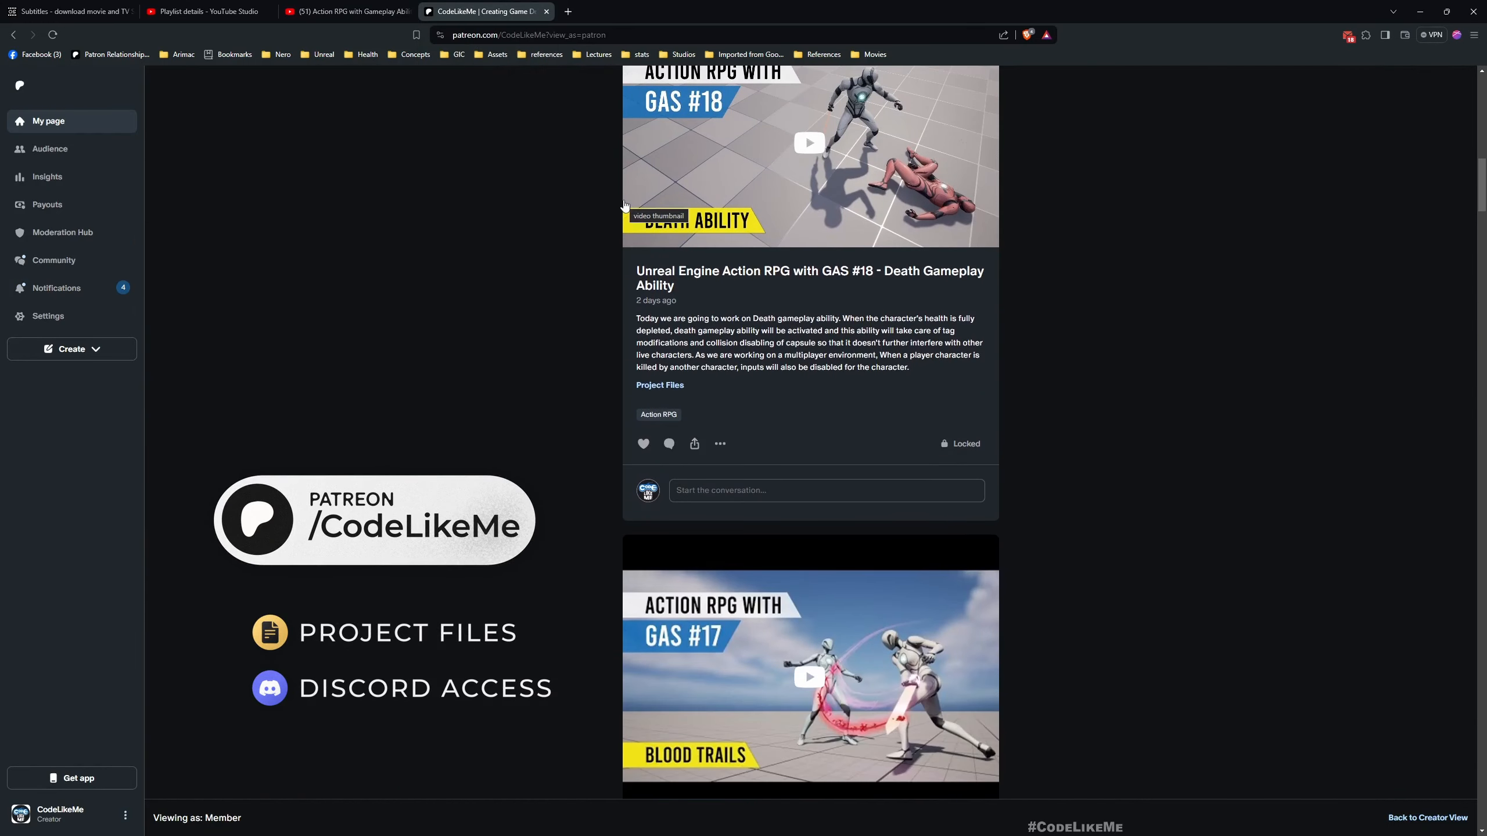
scroll(624, 207, down, 3)
scroll(621, 222, down, 6)
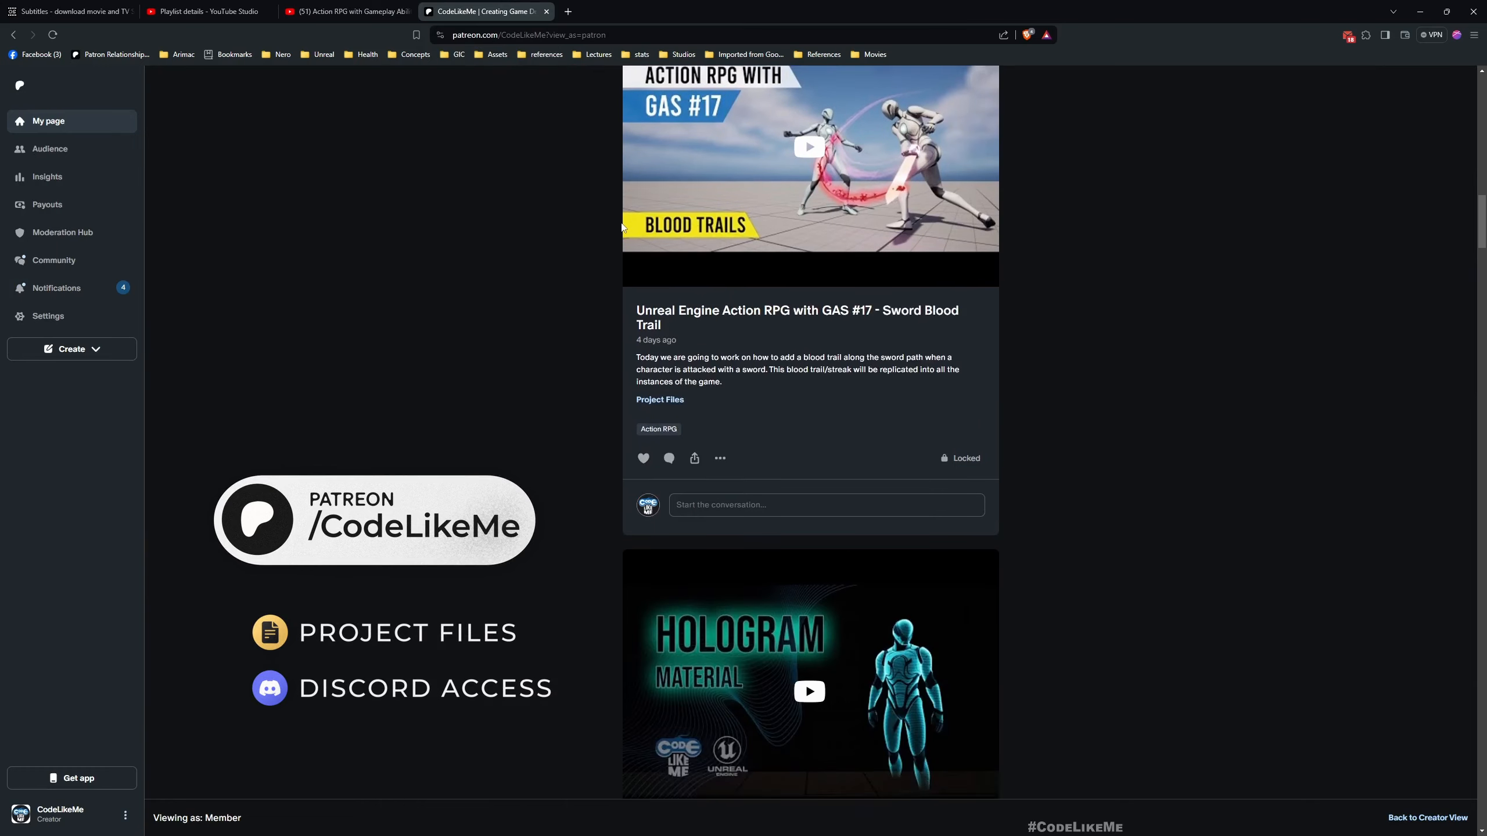
scroll(621, 228, down, 12)
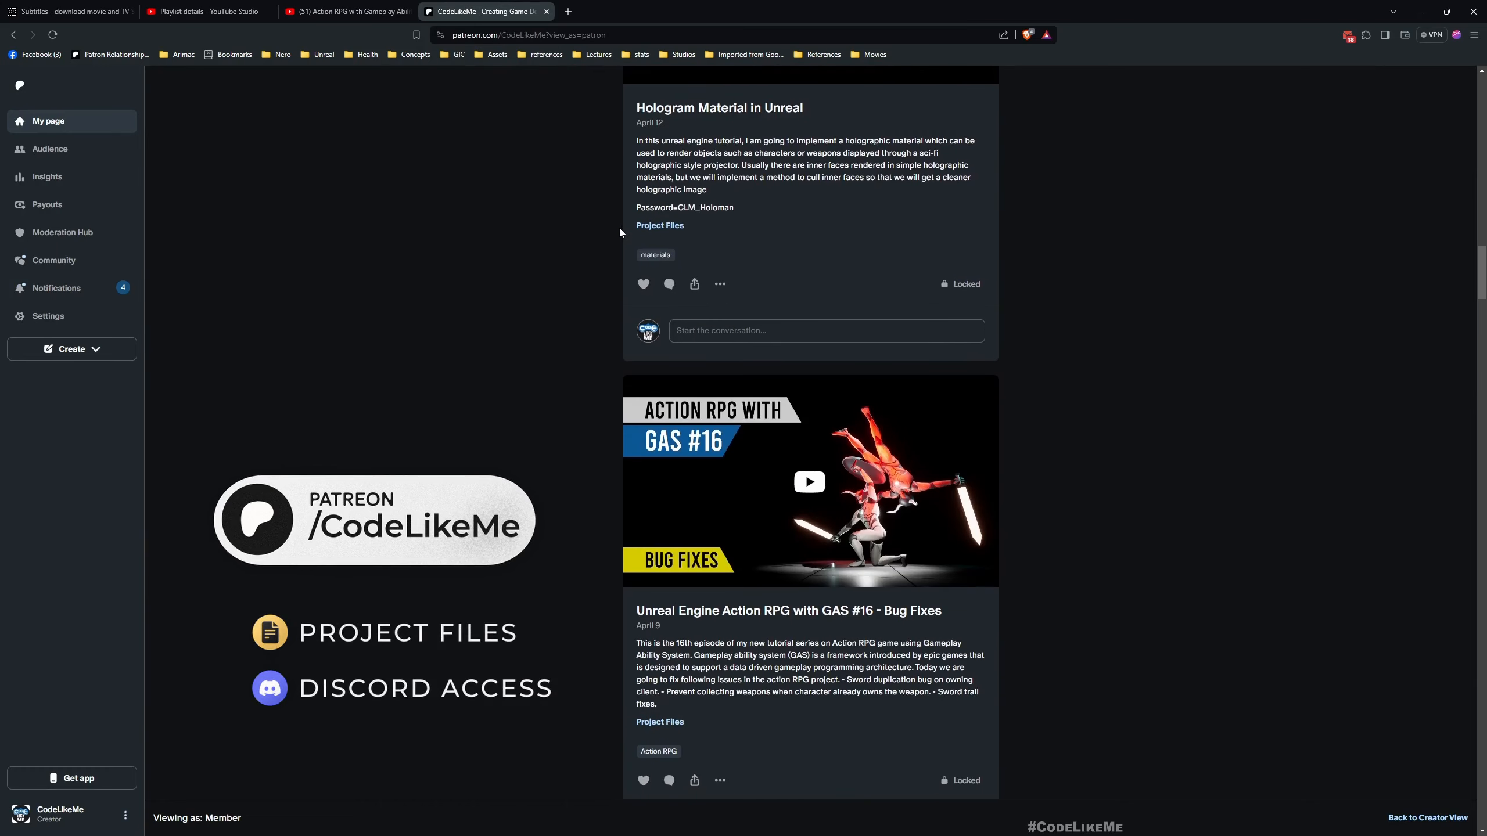
scroll(618, 228, down, 15)
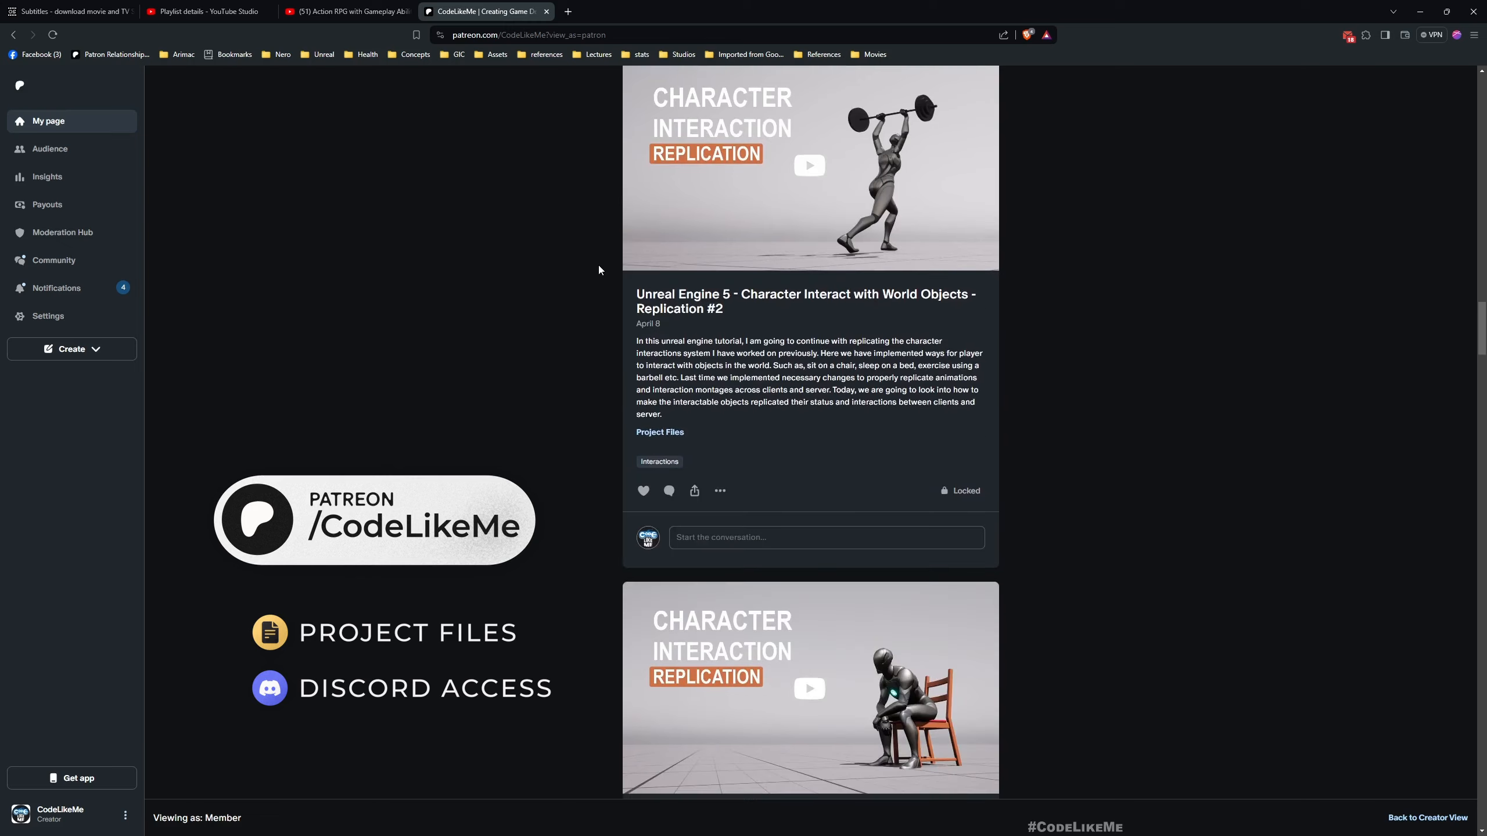
scroll(598, 265, down, 17)
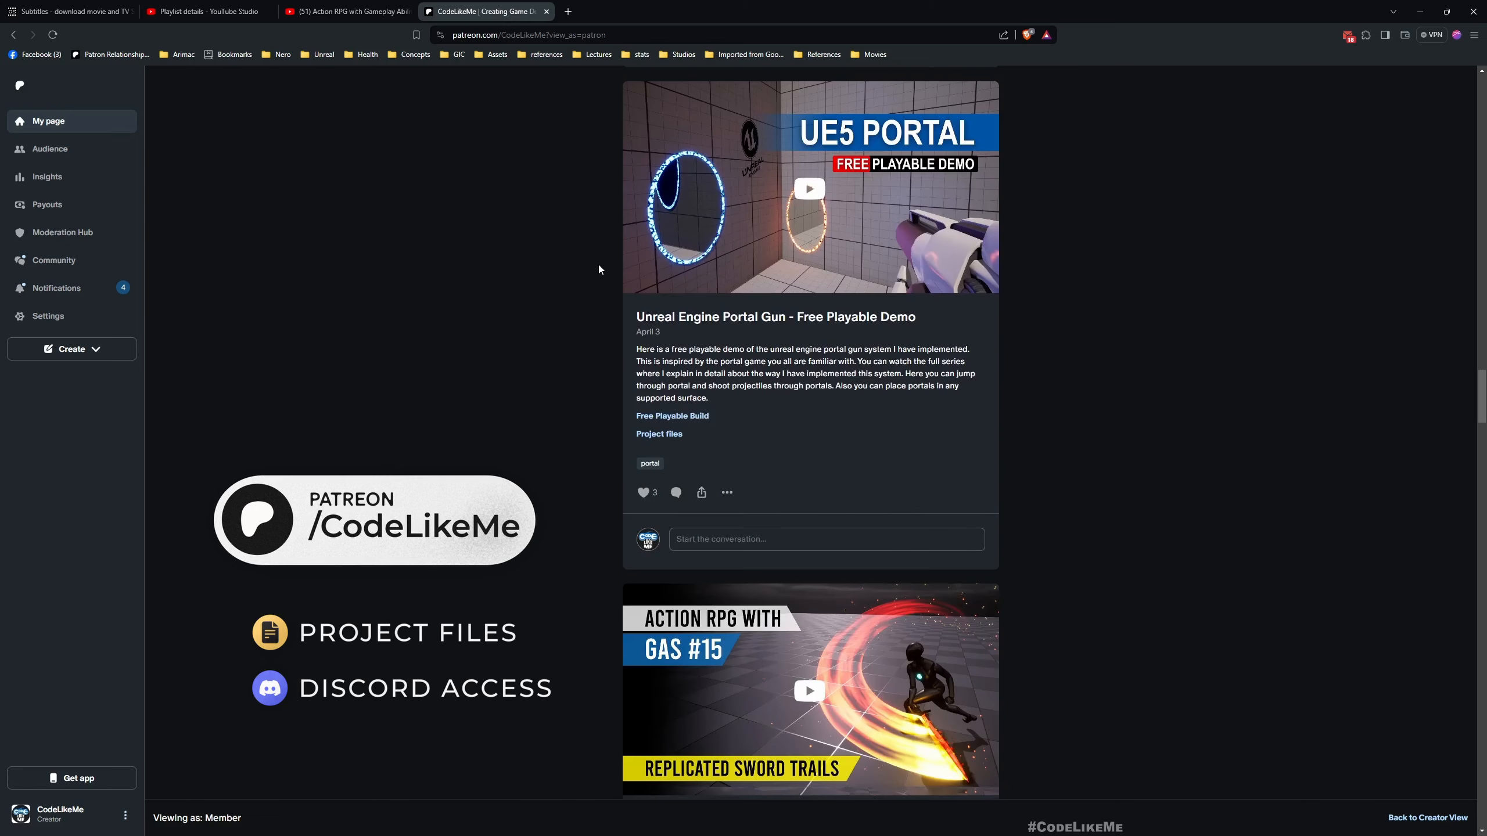
scroll(599, 269, down, 6)
scroll(597, 270, down, 4)
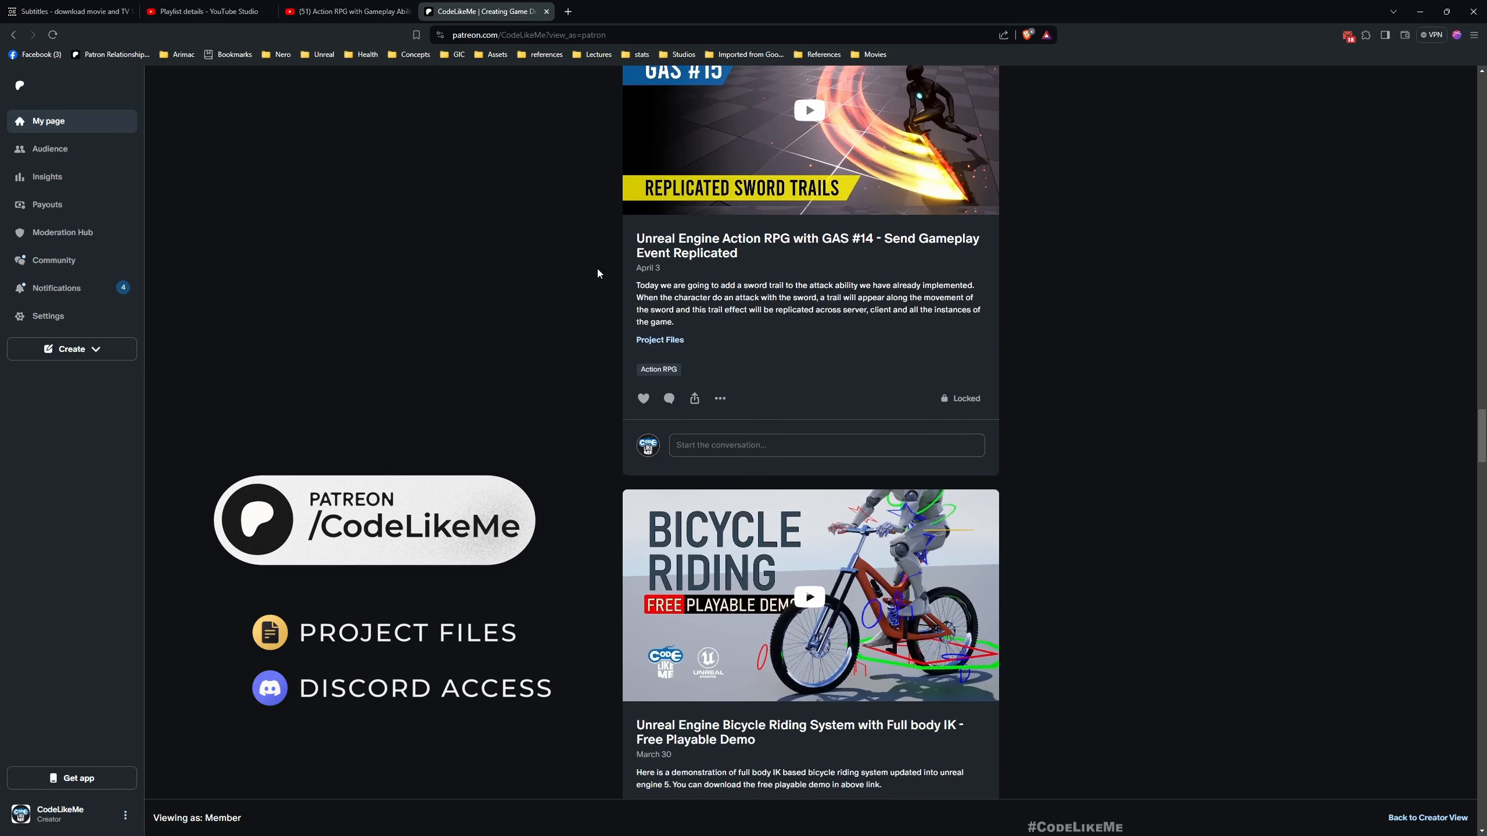
scroll(598, 273, down, 15)
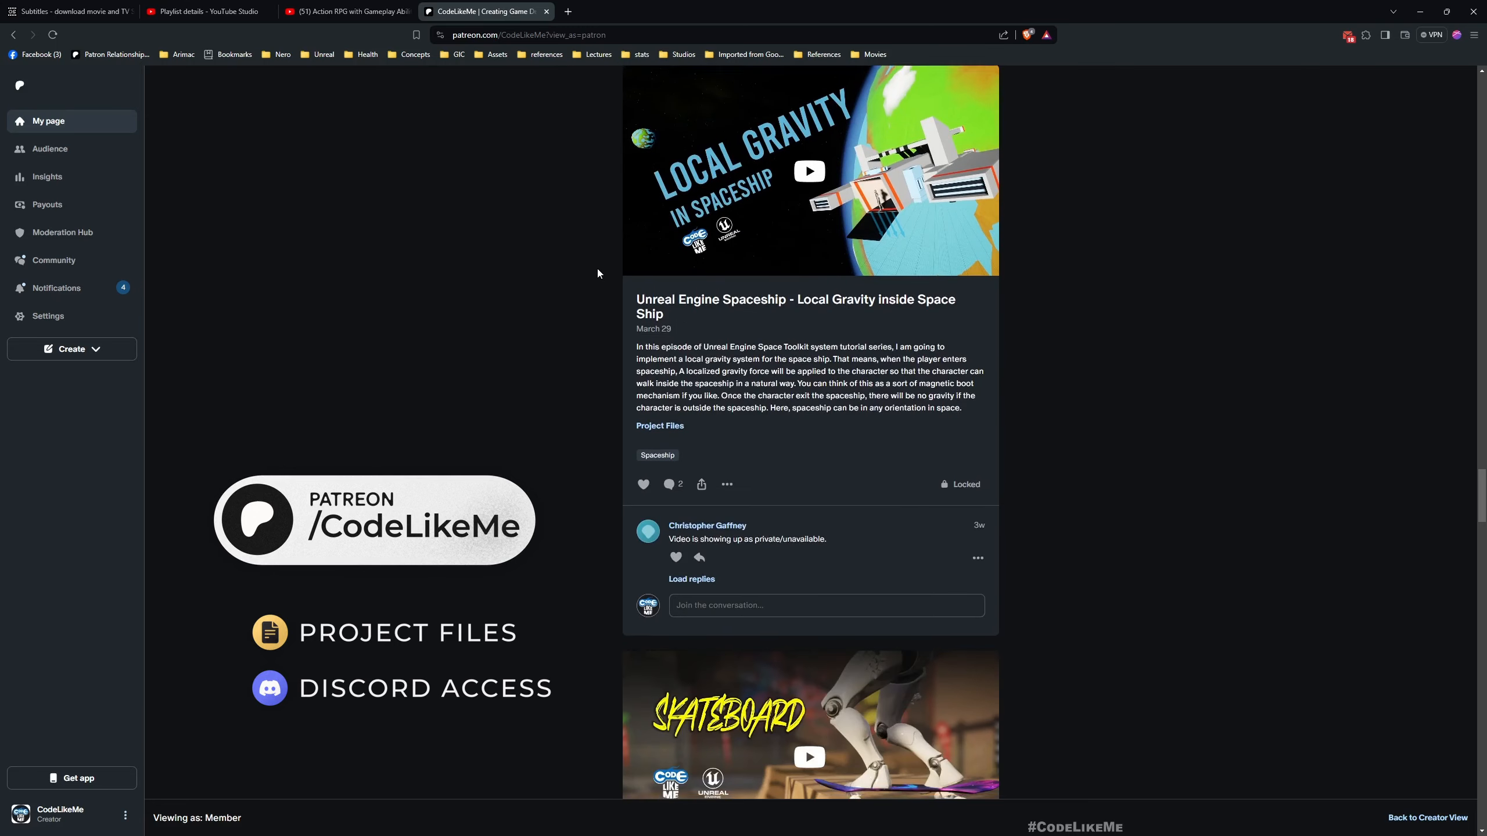
scroll(597, 271, down, 5)
scroll(590, 292, down, 11)
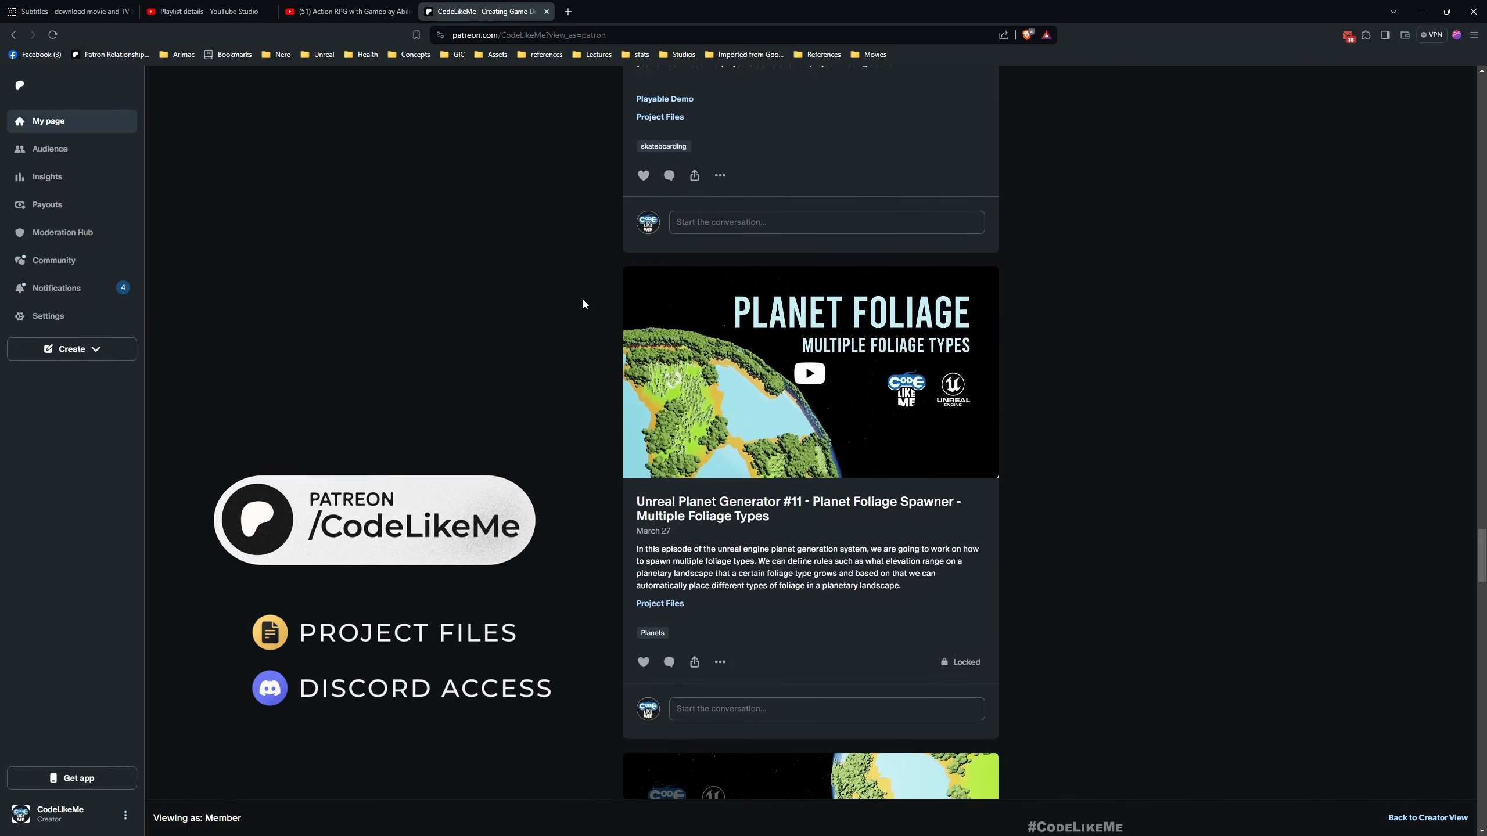
scroll(583, 300, down, 4)
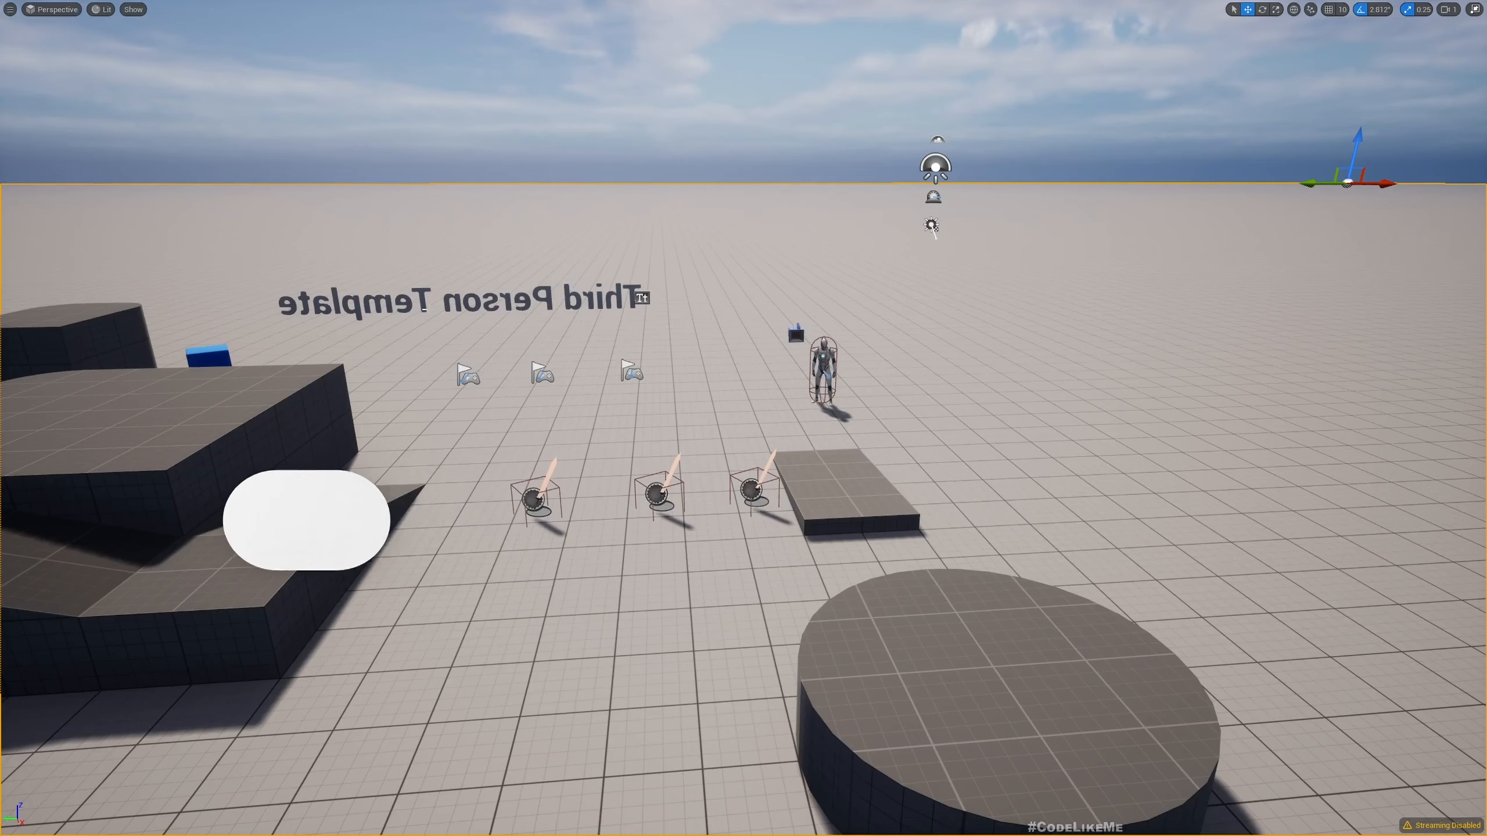
right_drag(425, 309, 492, 323)
key(d)
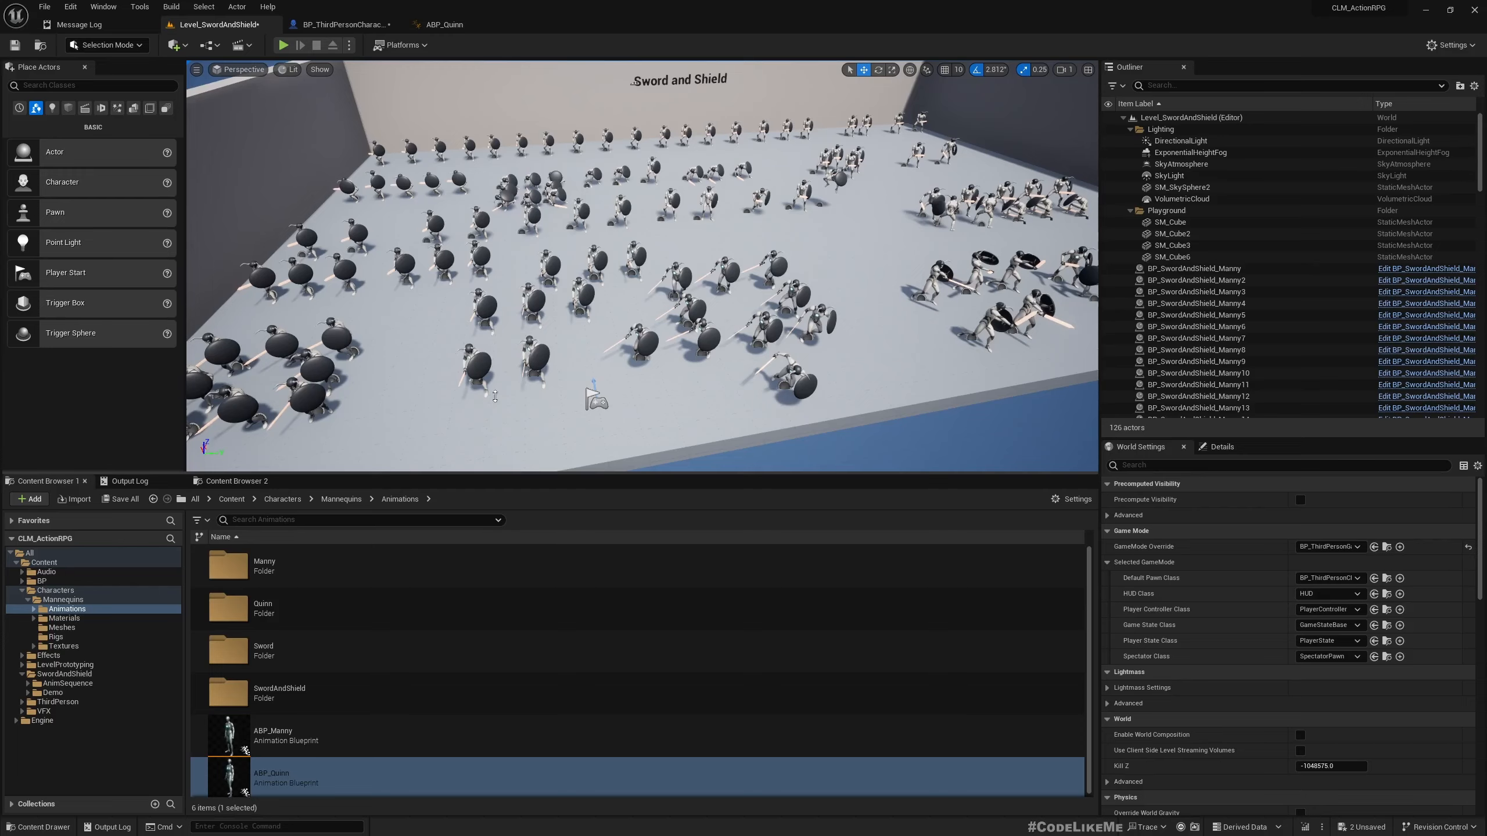
Simulate Level_SwordAndShield in Unreal Editor and examine the sword-and-shield mannequin animations up close.
right_drag(495, 396, 524, 413)
key(d)
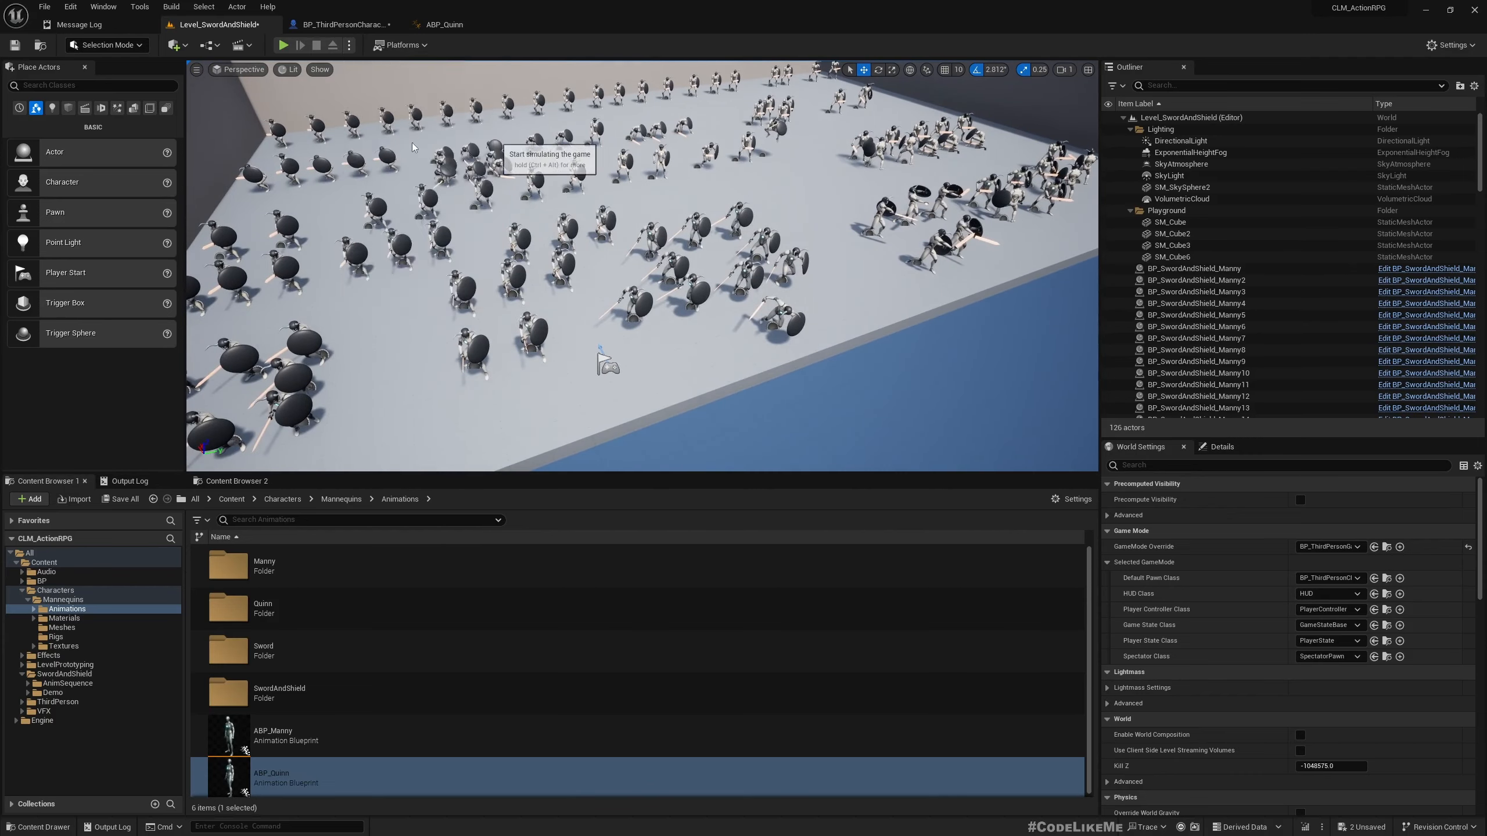
right_drag(413, 146, 486, 163)
key(a)
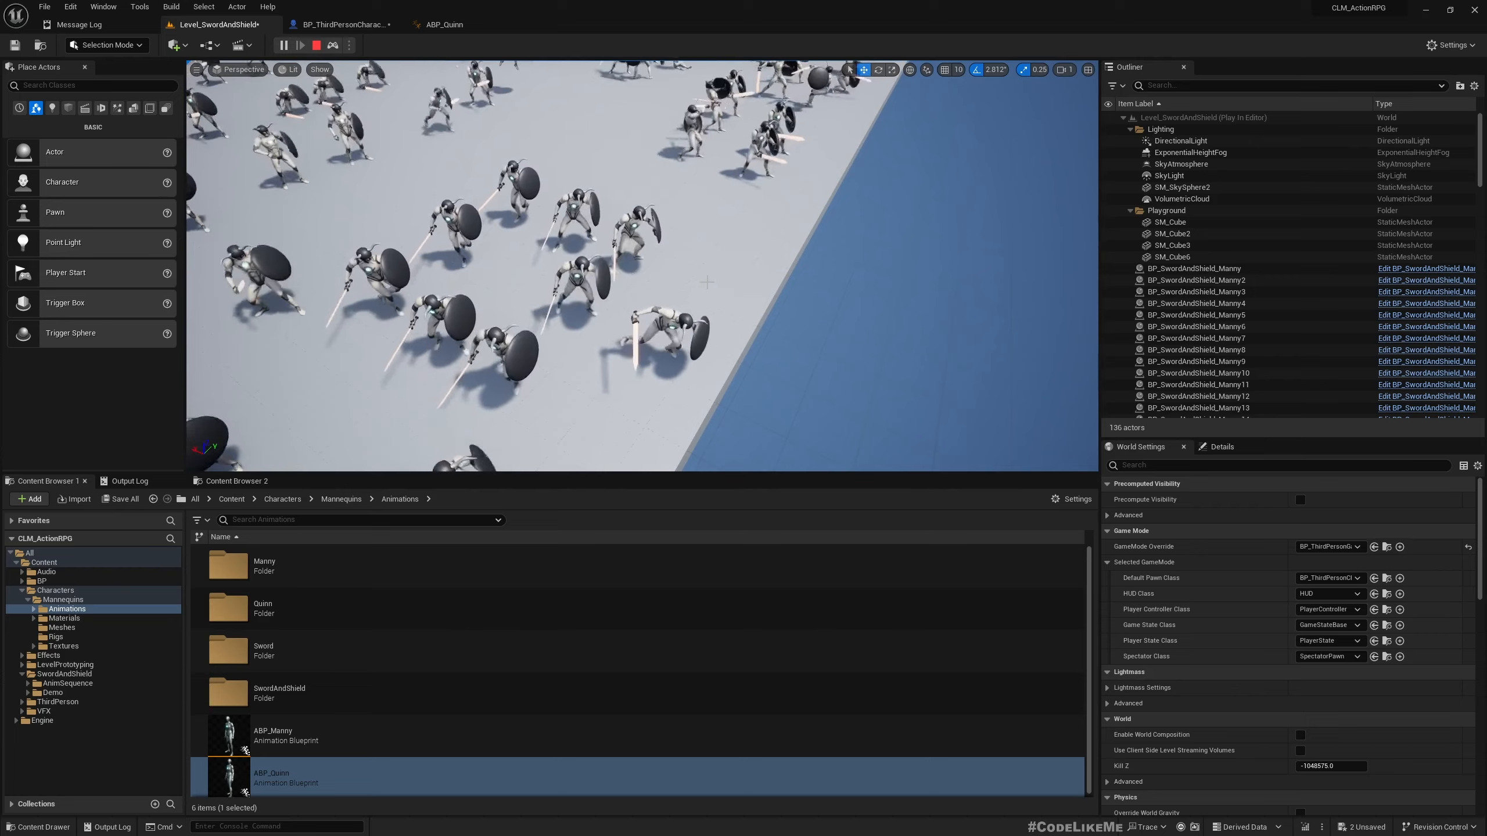
key(w)
right_drag(707, 282, 480, 290)
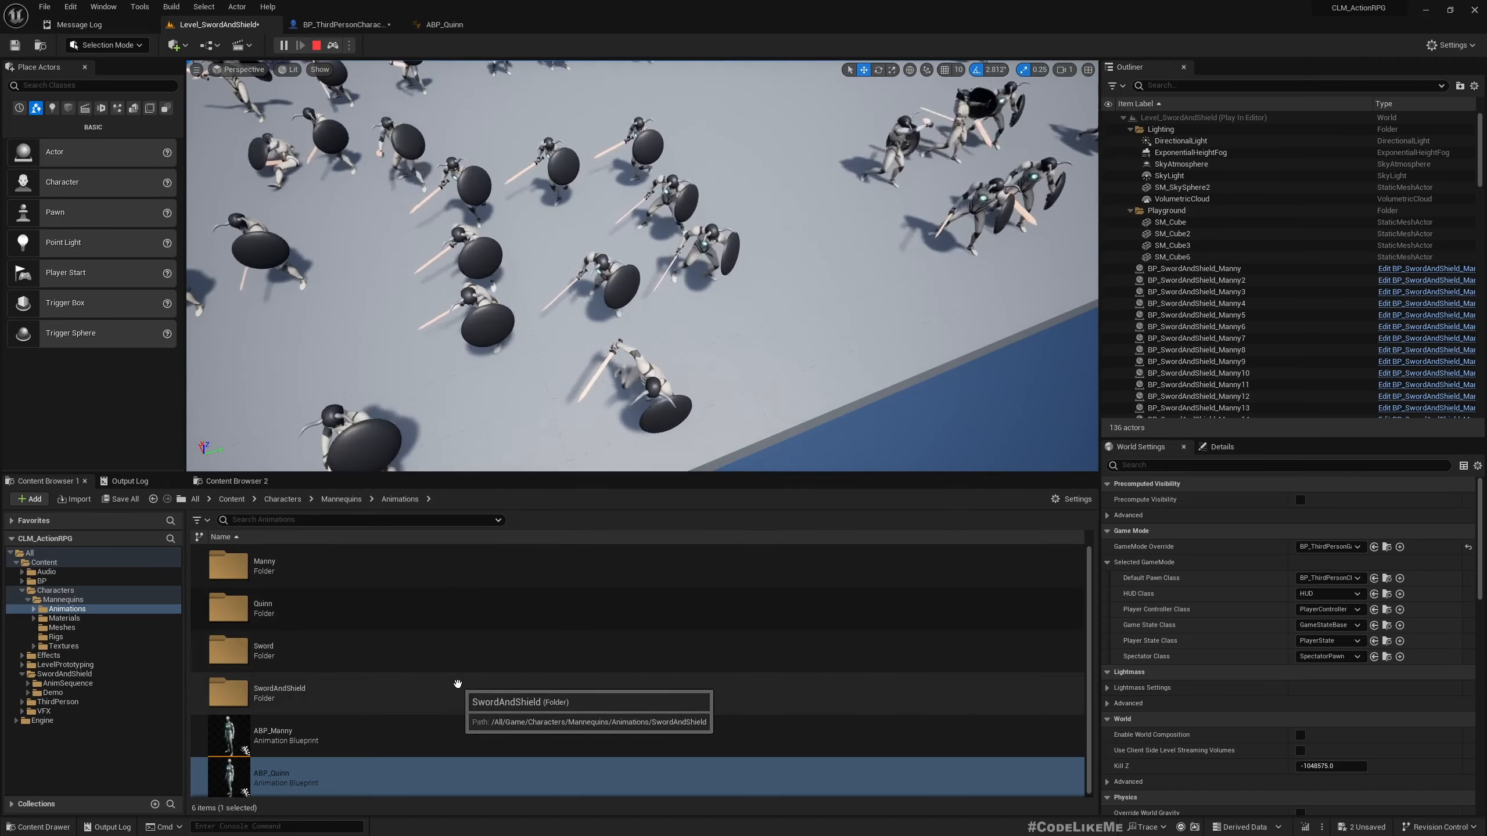
Stop the simulation and open the Walk / Run state of the Locomotion state machine in ABP_Manny.
click(330, 26)
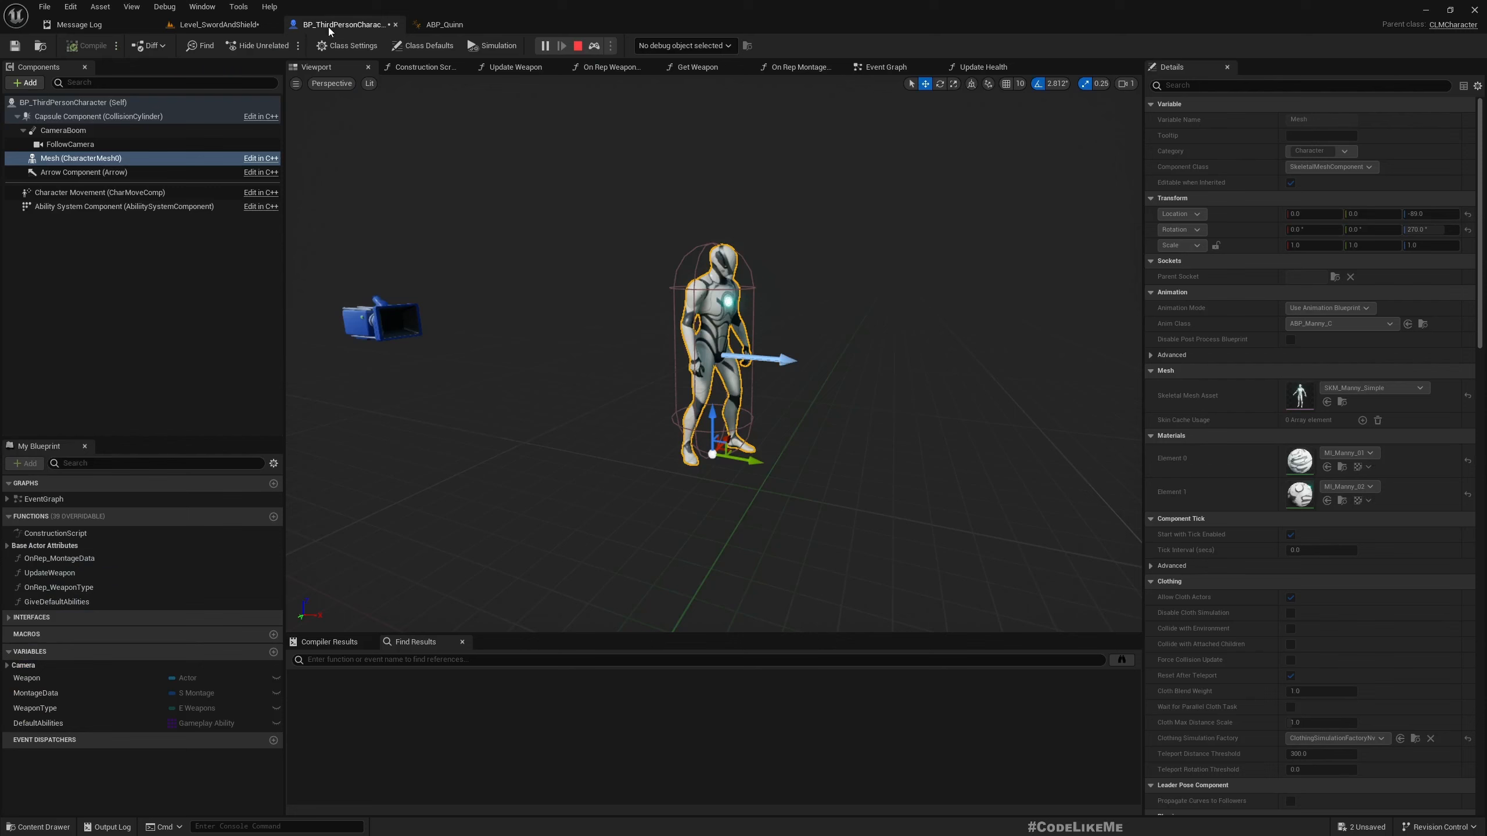
click(580, 47)
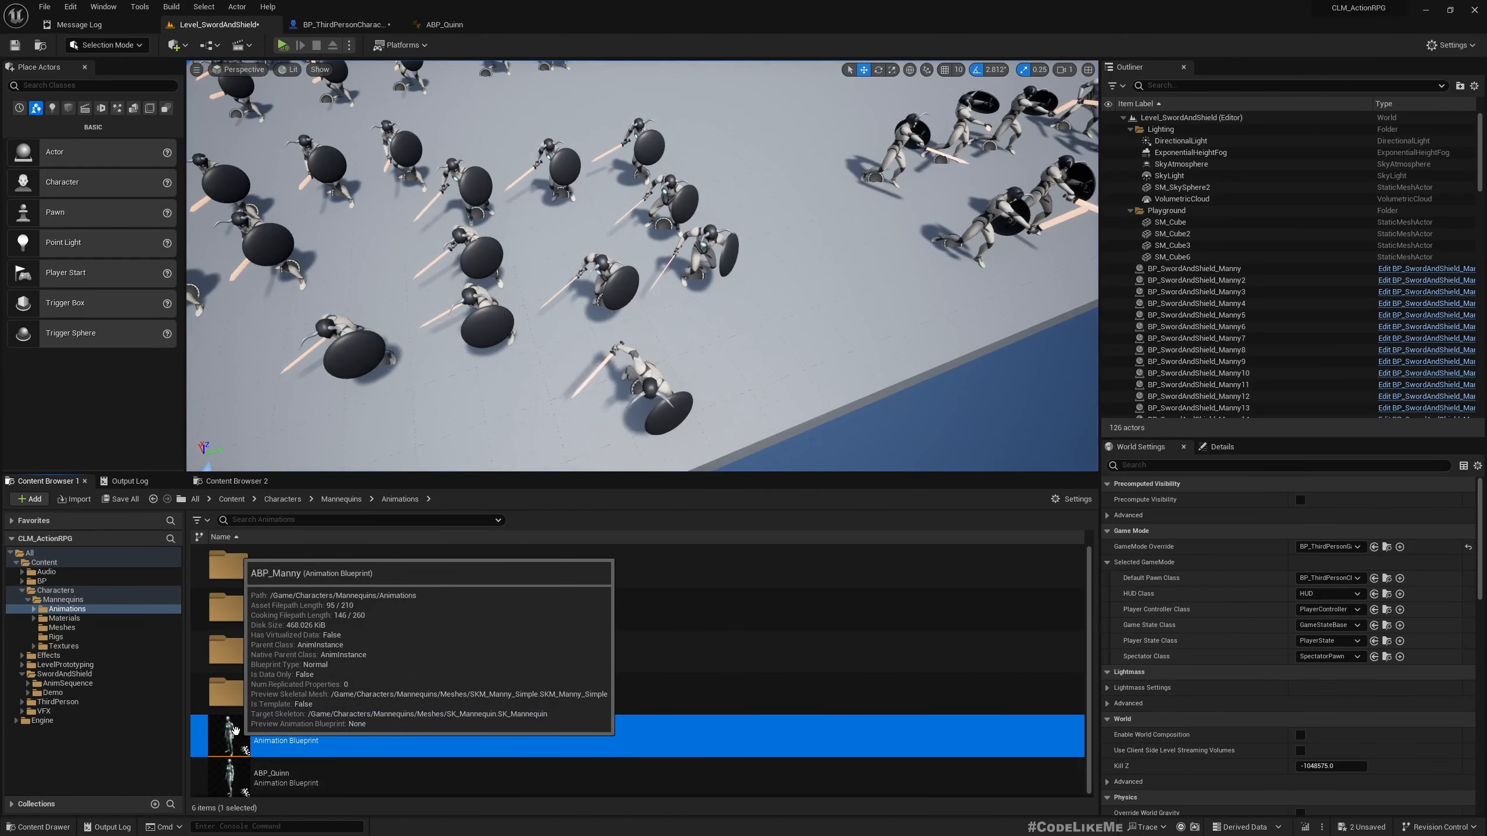
double_click(231, 733)
scroll(627, 164, down, 4)
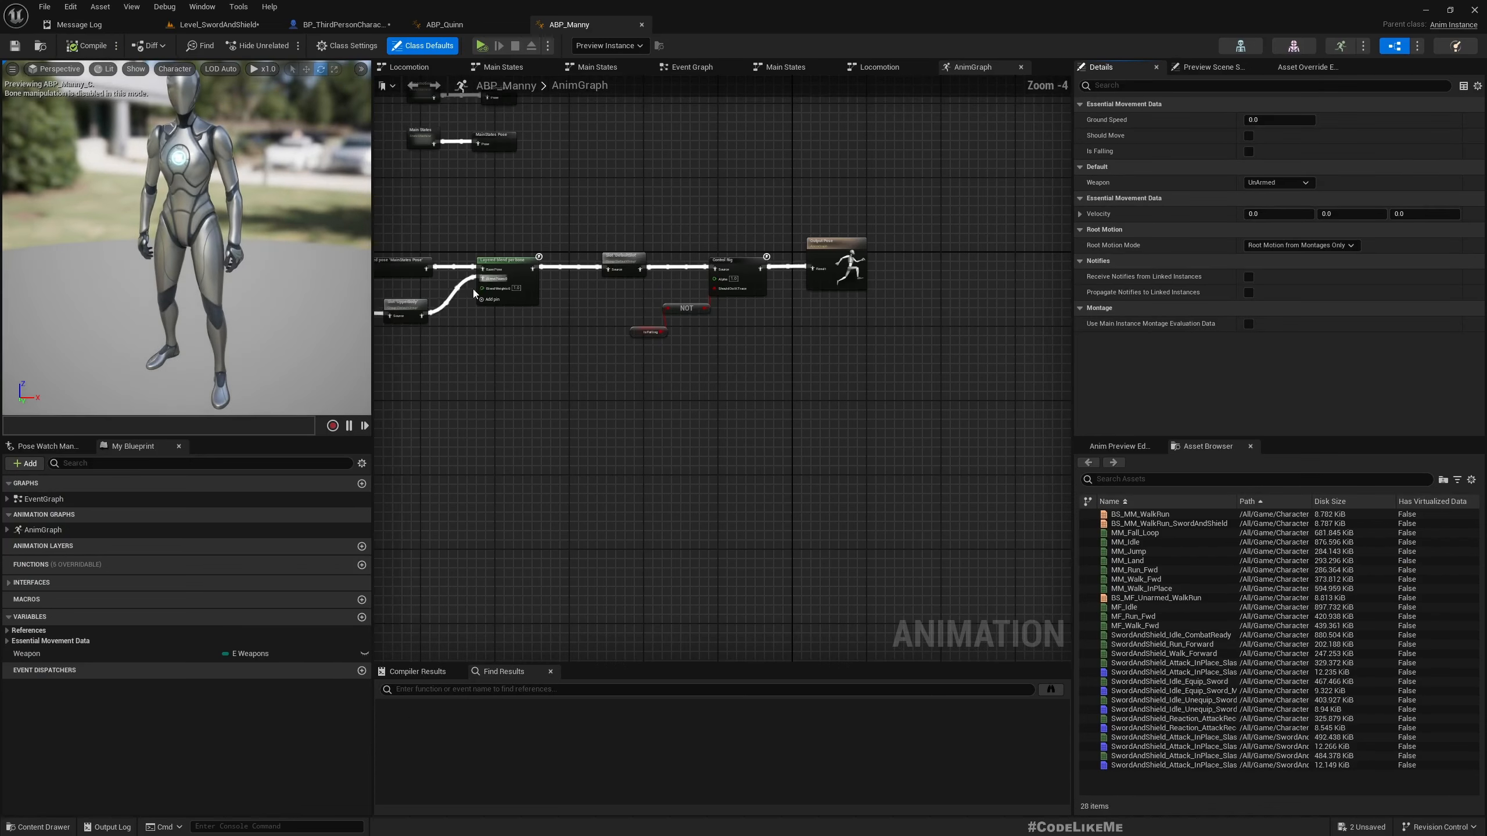
right_drag(486, 364, 792, 420)
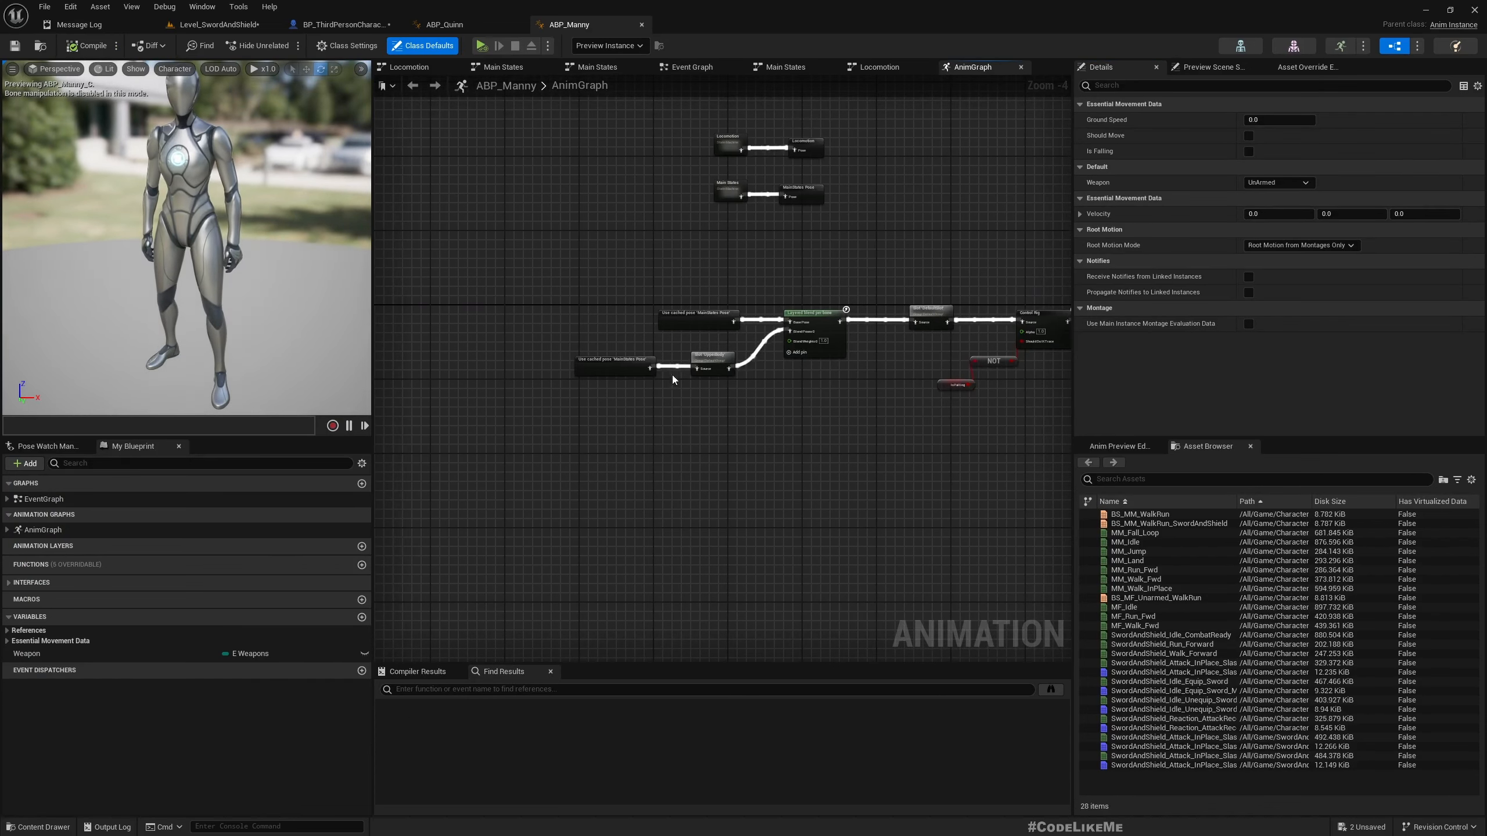
double_click(729, 144)
double_click(887, 378)
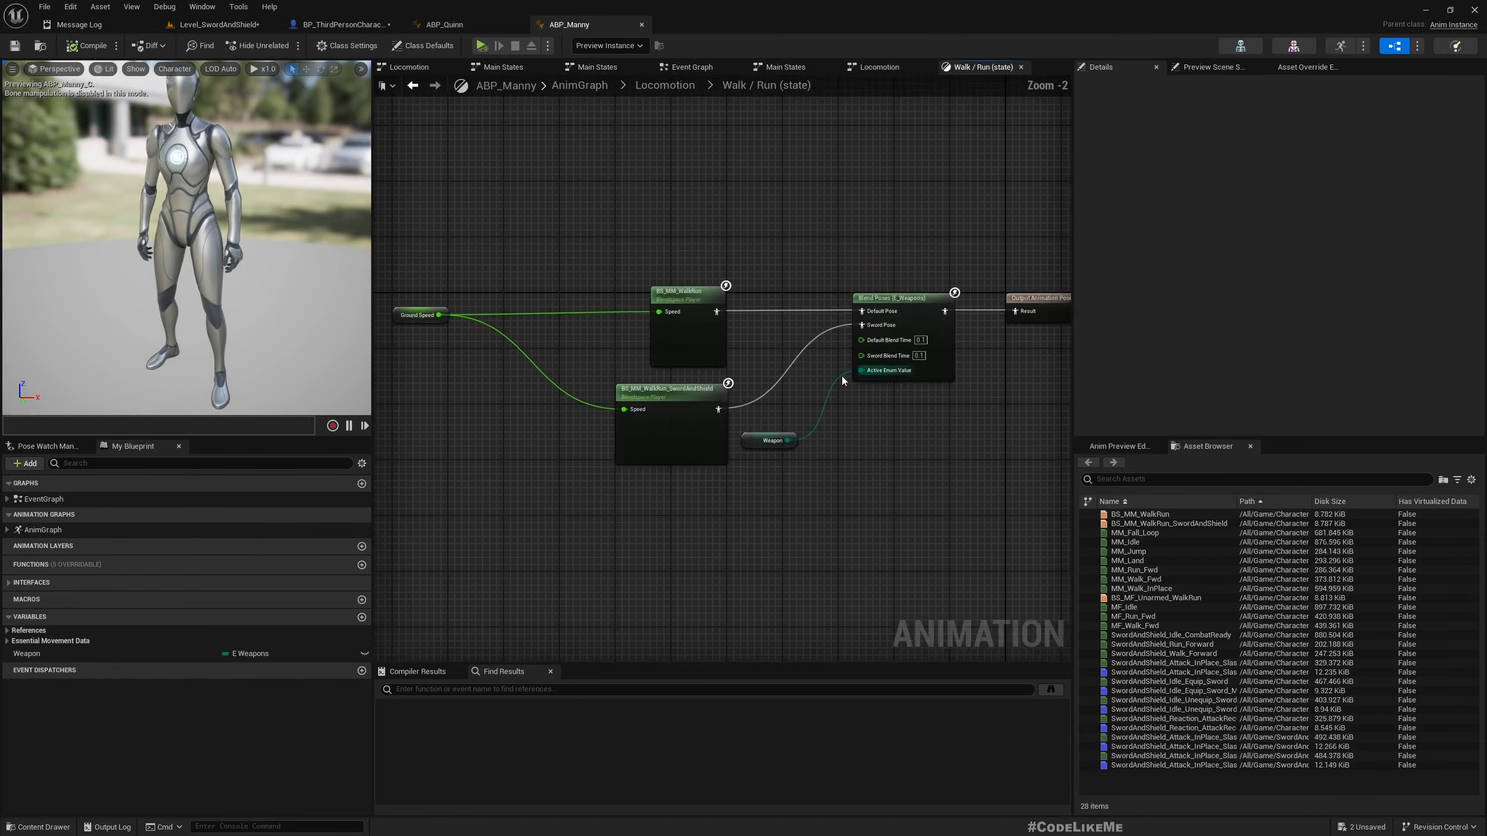
Open the BS_MM_WalkRun_SwordAndShield blend space from its node and preview the animation at different speeds.
scroll(685, 456, up, 1)
click(686, 456)
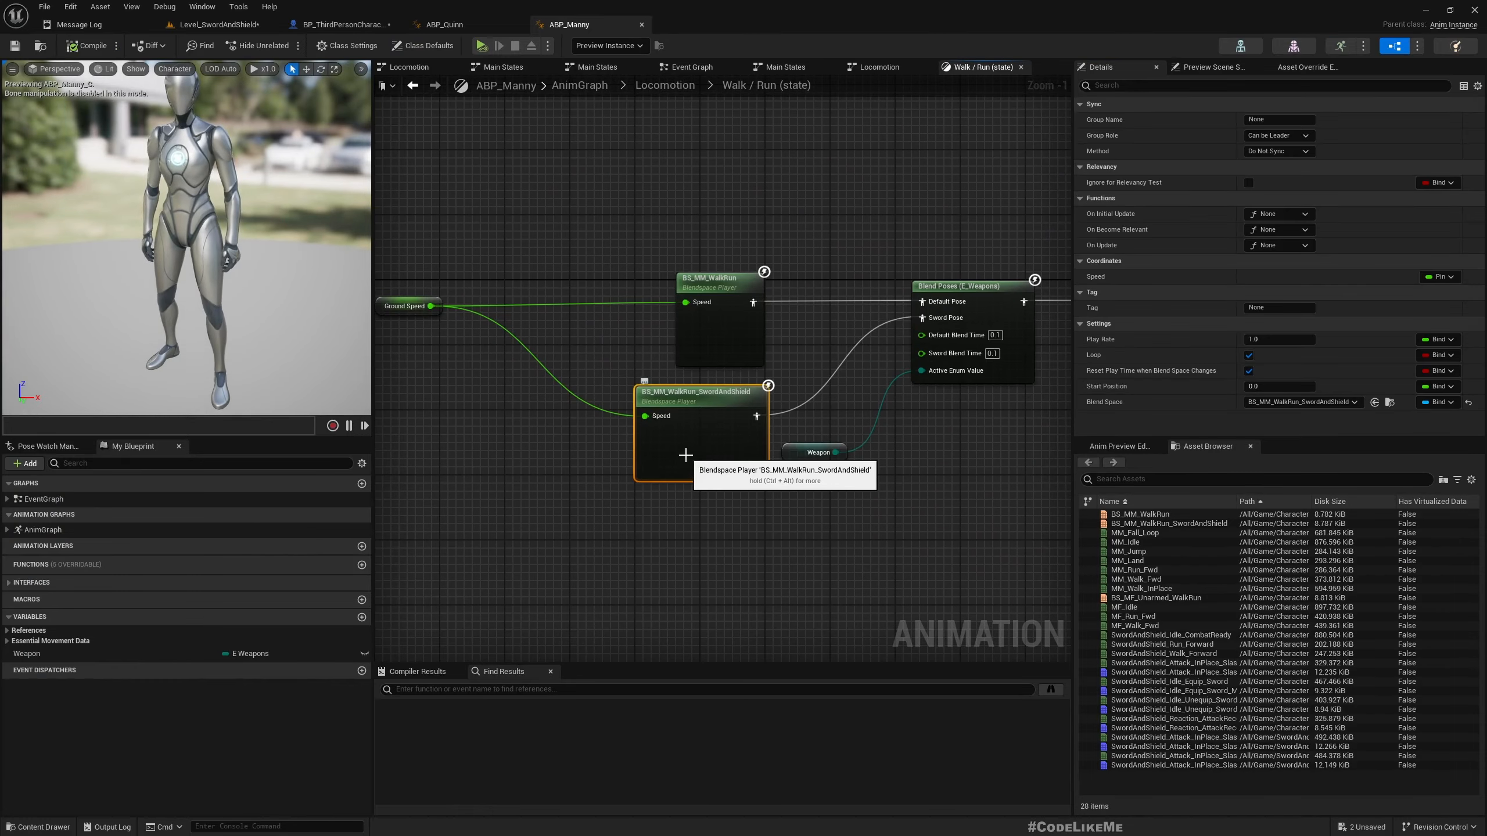
double_click(686, 455)
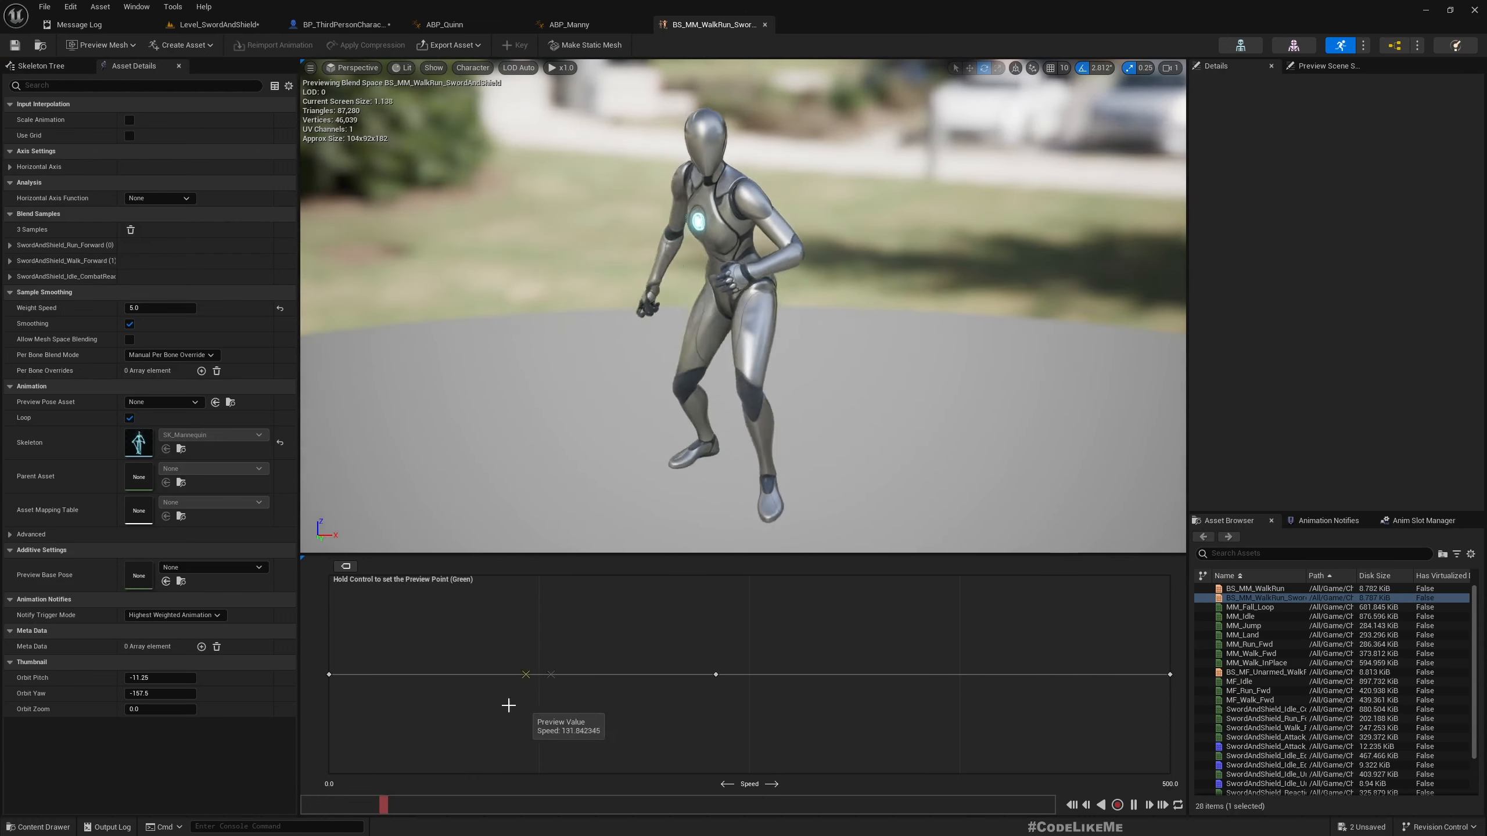
key(ctrl)
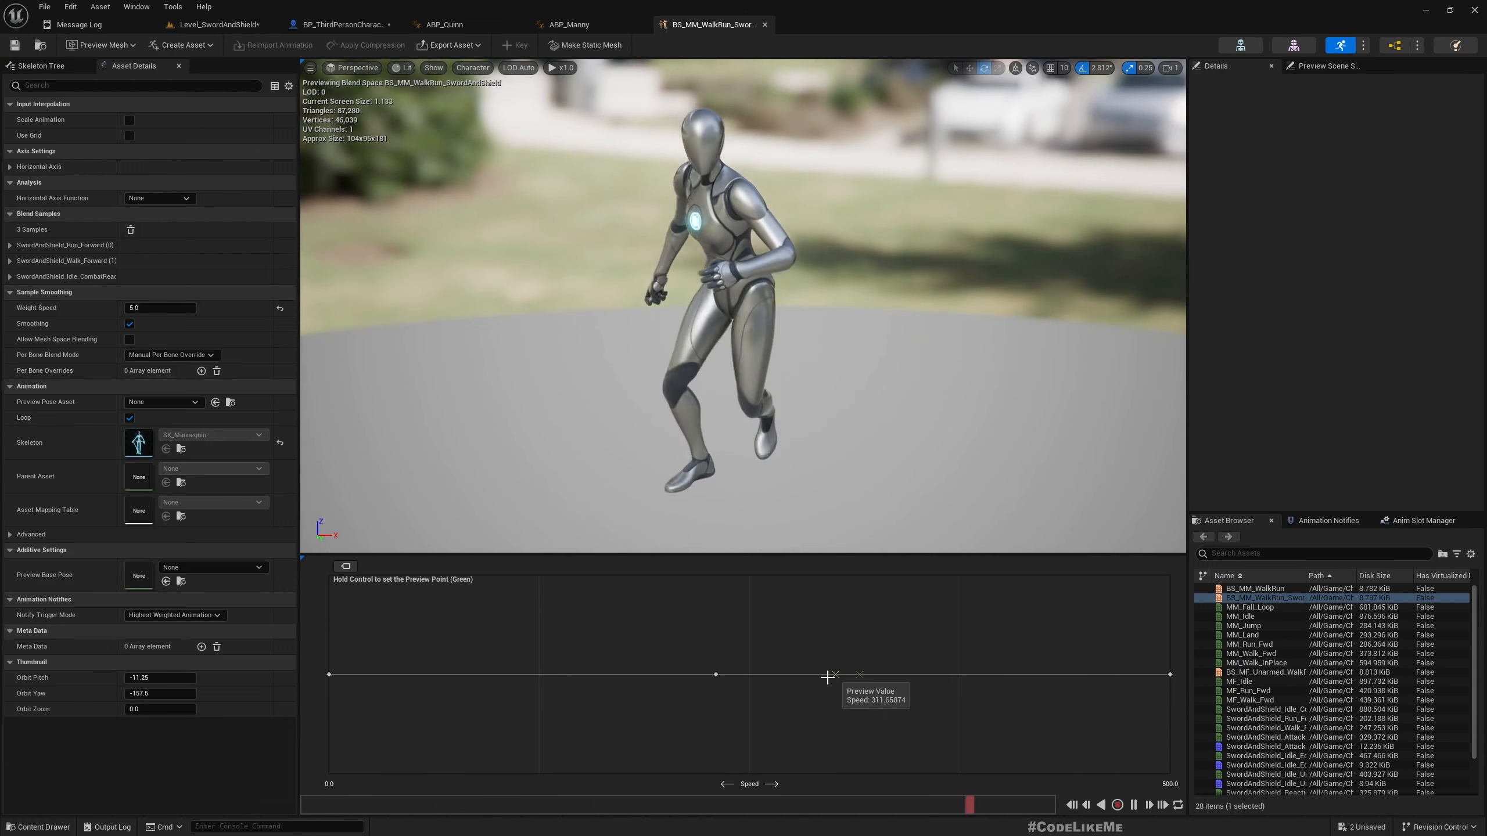
key(ctrl)
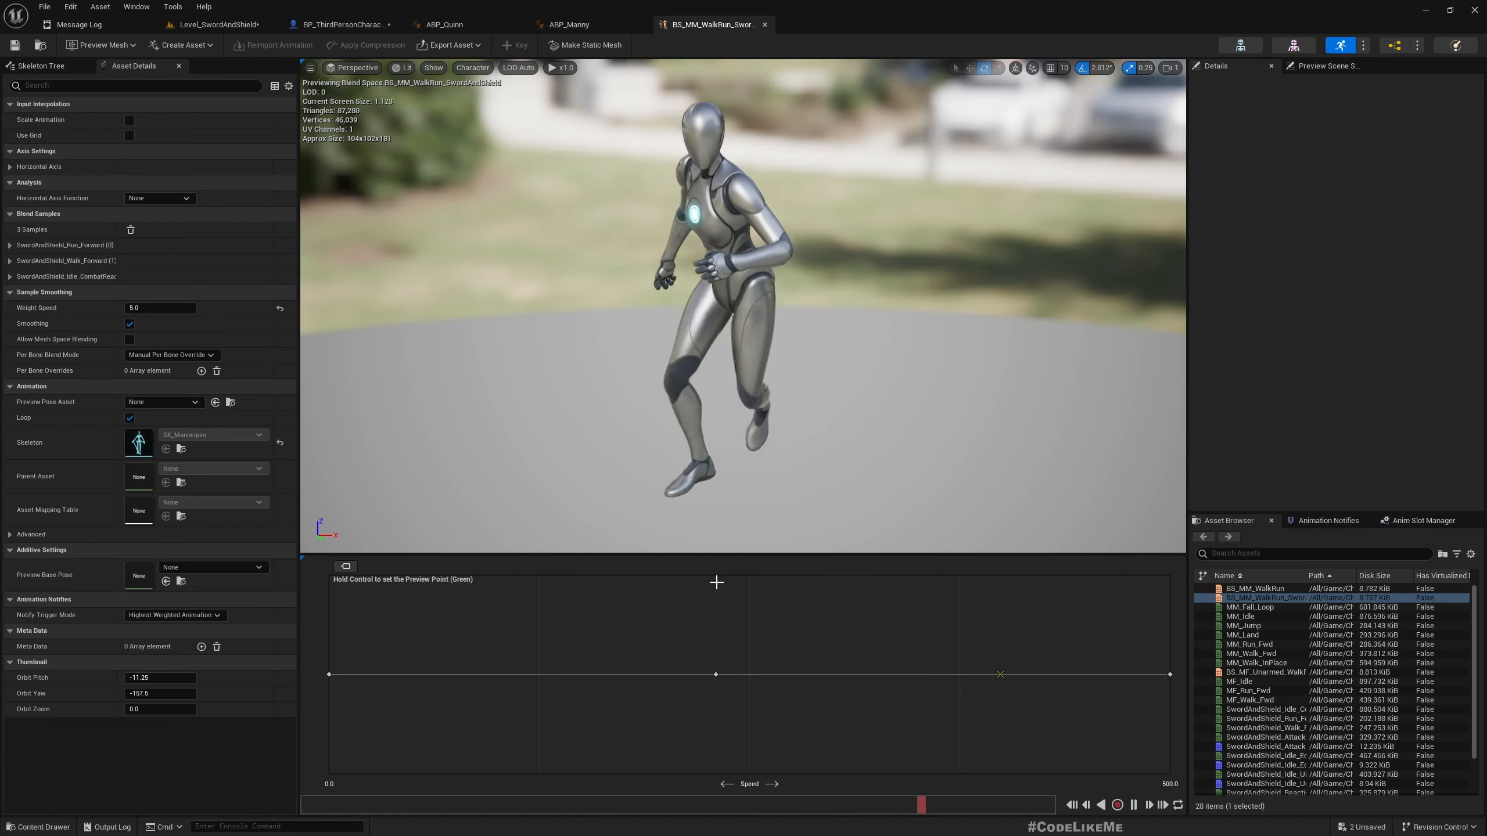
Locate BS_MM_WalkRun_SwordAndShield in the content browser and show the Manny folder's assets as tiles.
click(41, 46)
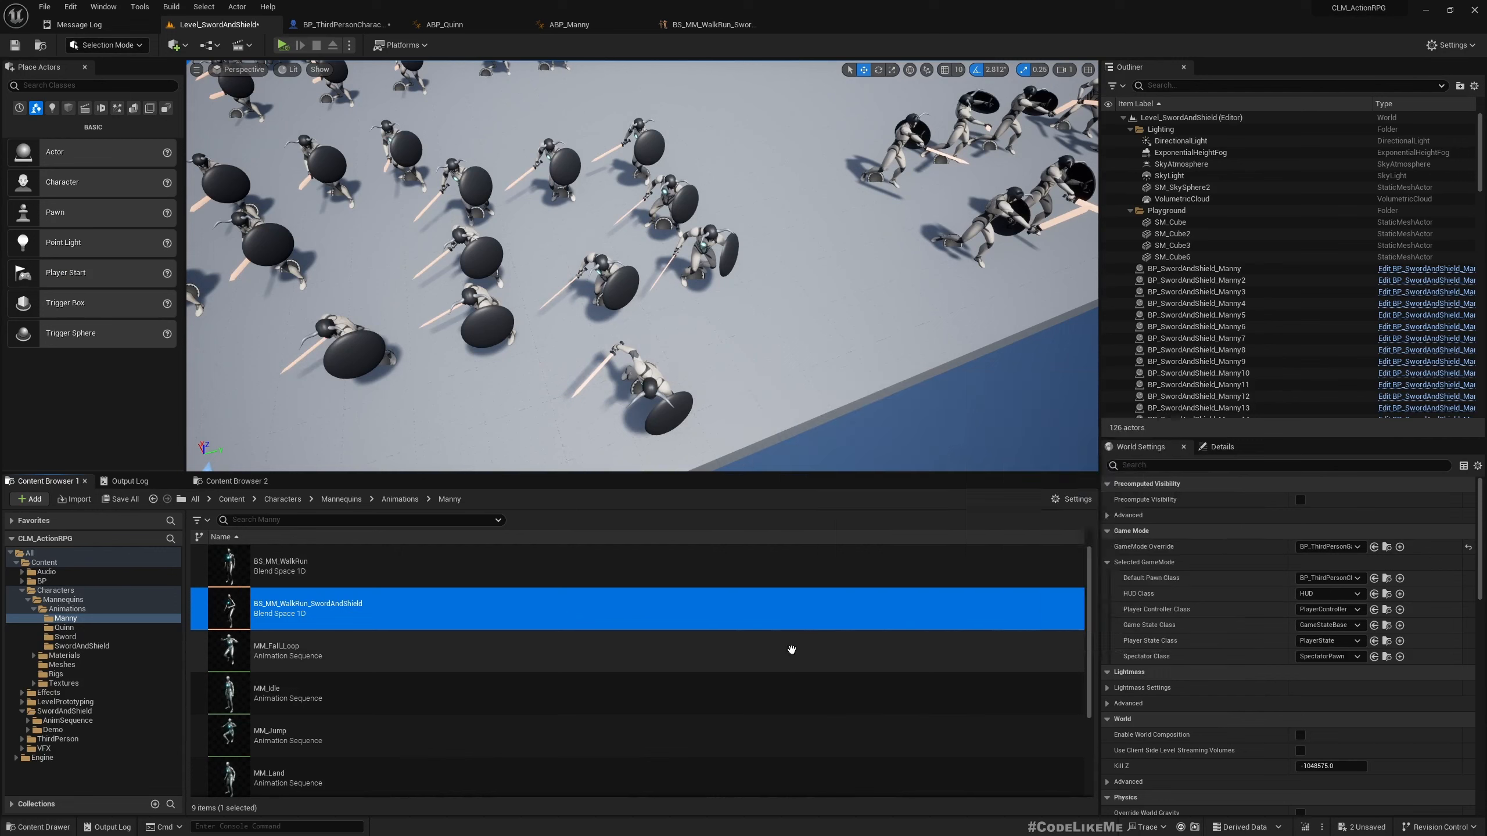
right_click(993, 677)
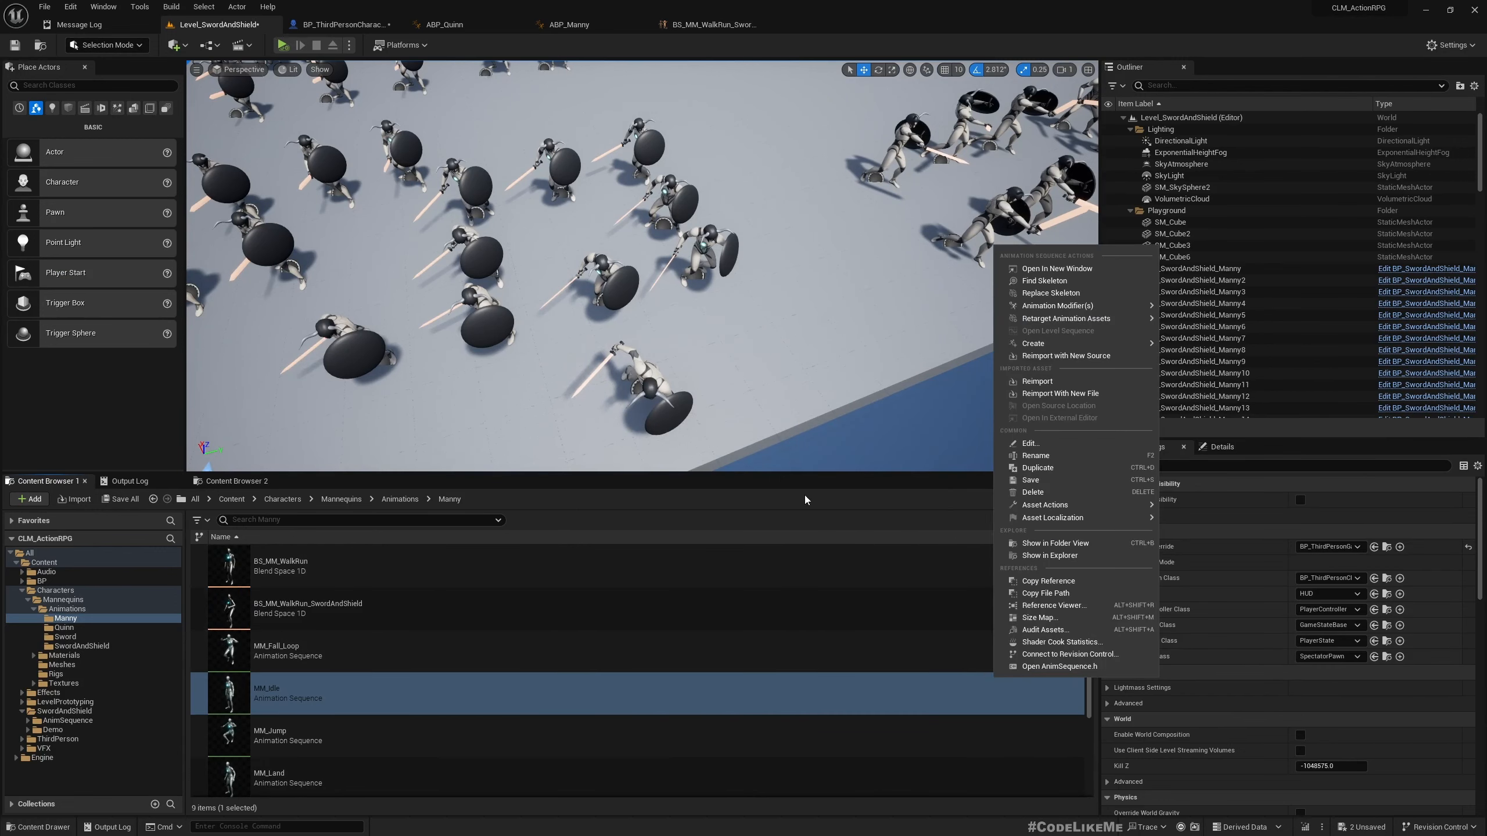
key(Escape)
click(1073, 499)
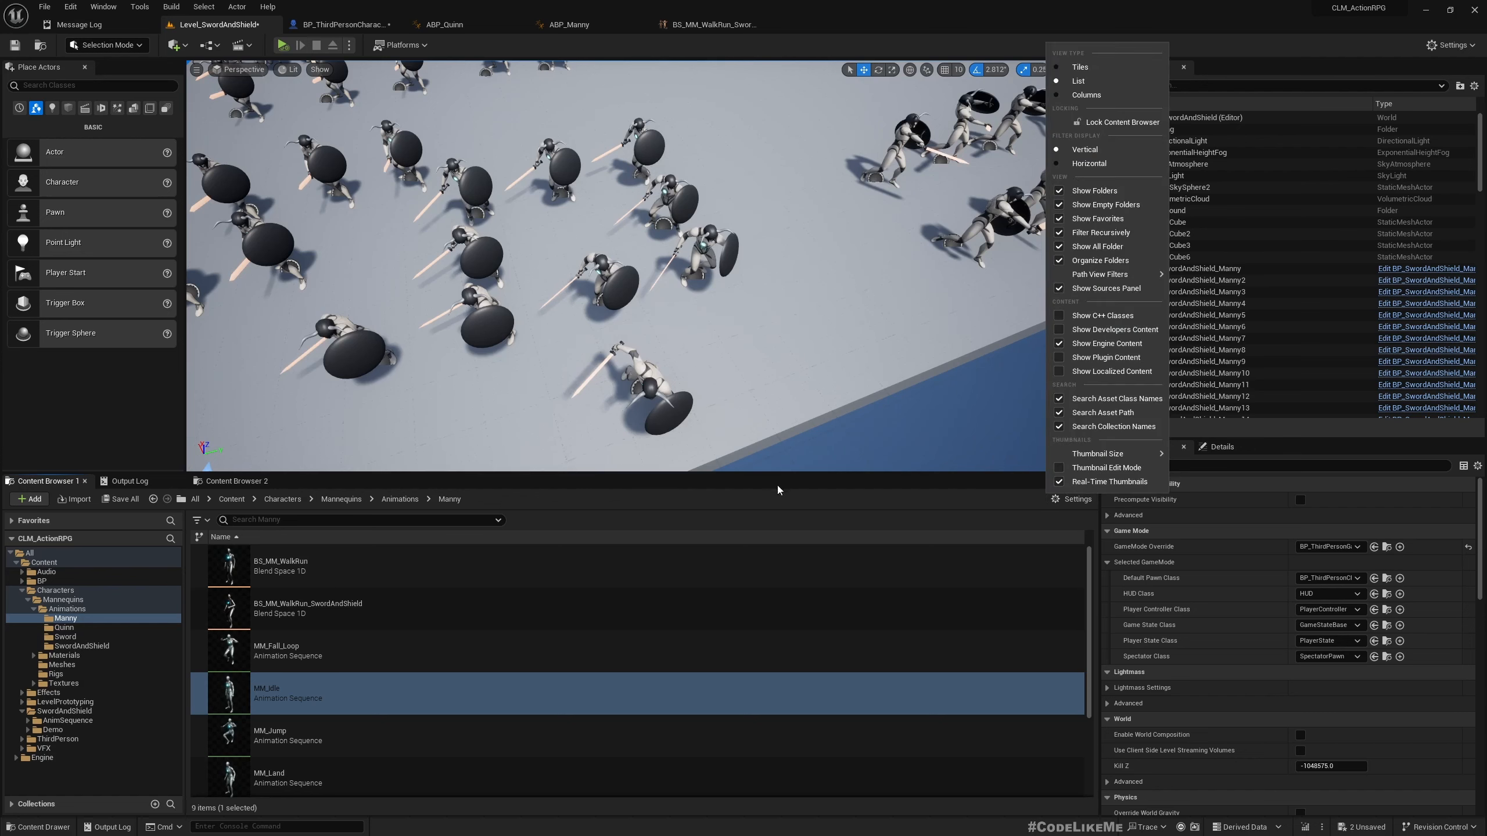
click(670, 496)
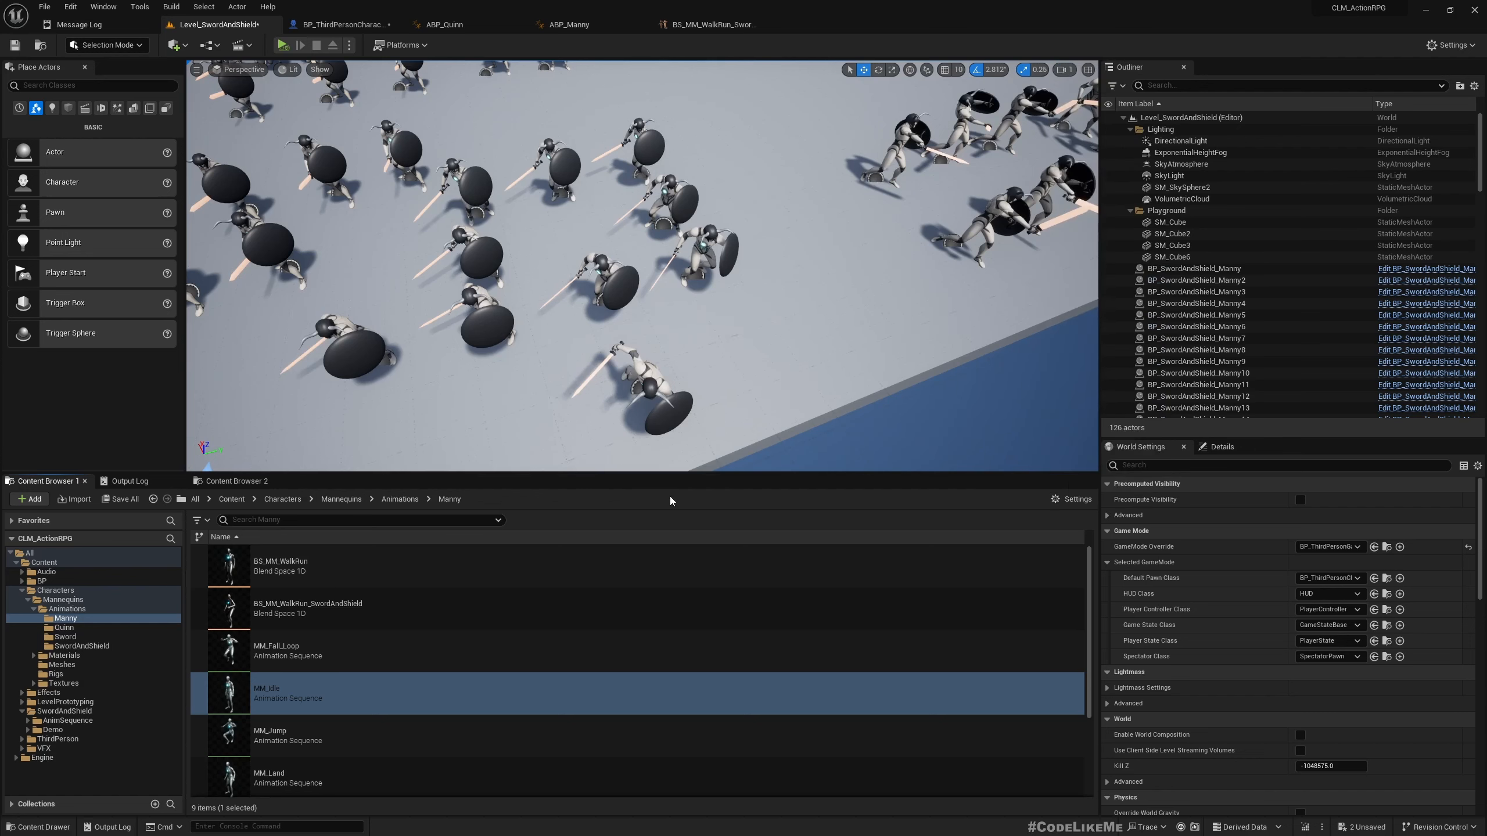
click(199, 520)
click(1055, 502)
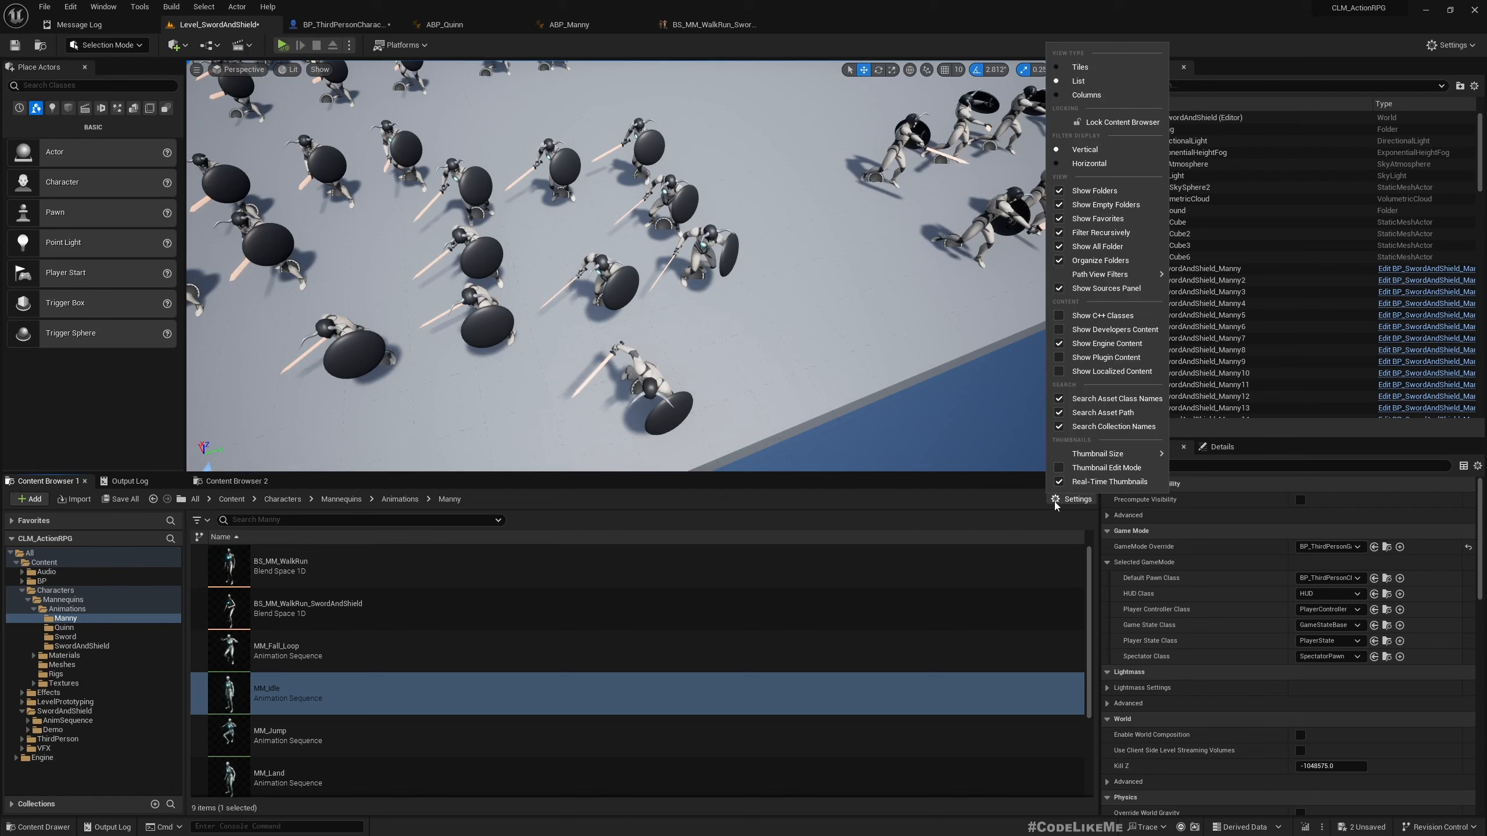
click(1095, 71)
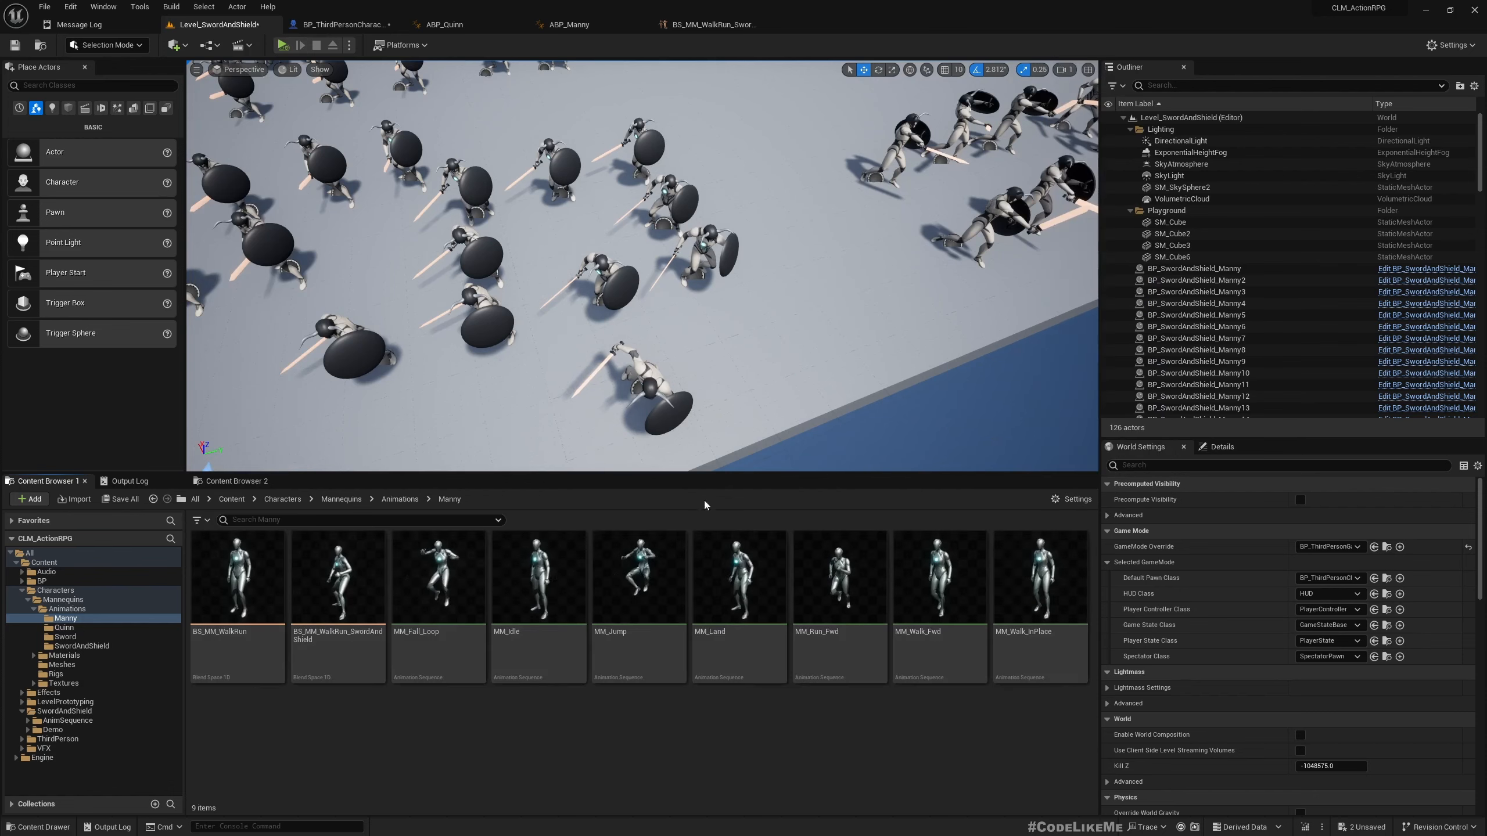
Create a Blend Space in the Manny folder using the first listed SK_Mannequin skeleton, keeping the name NewBlendSpace.
right_click(463, 739)
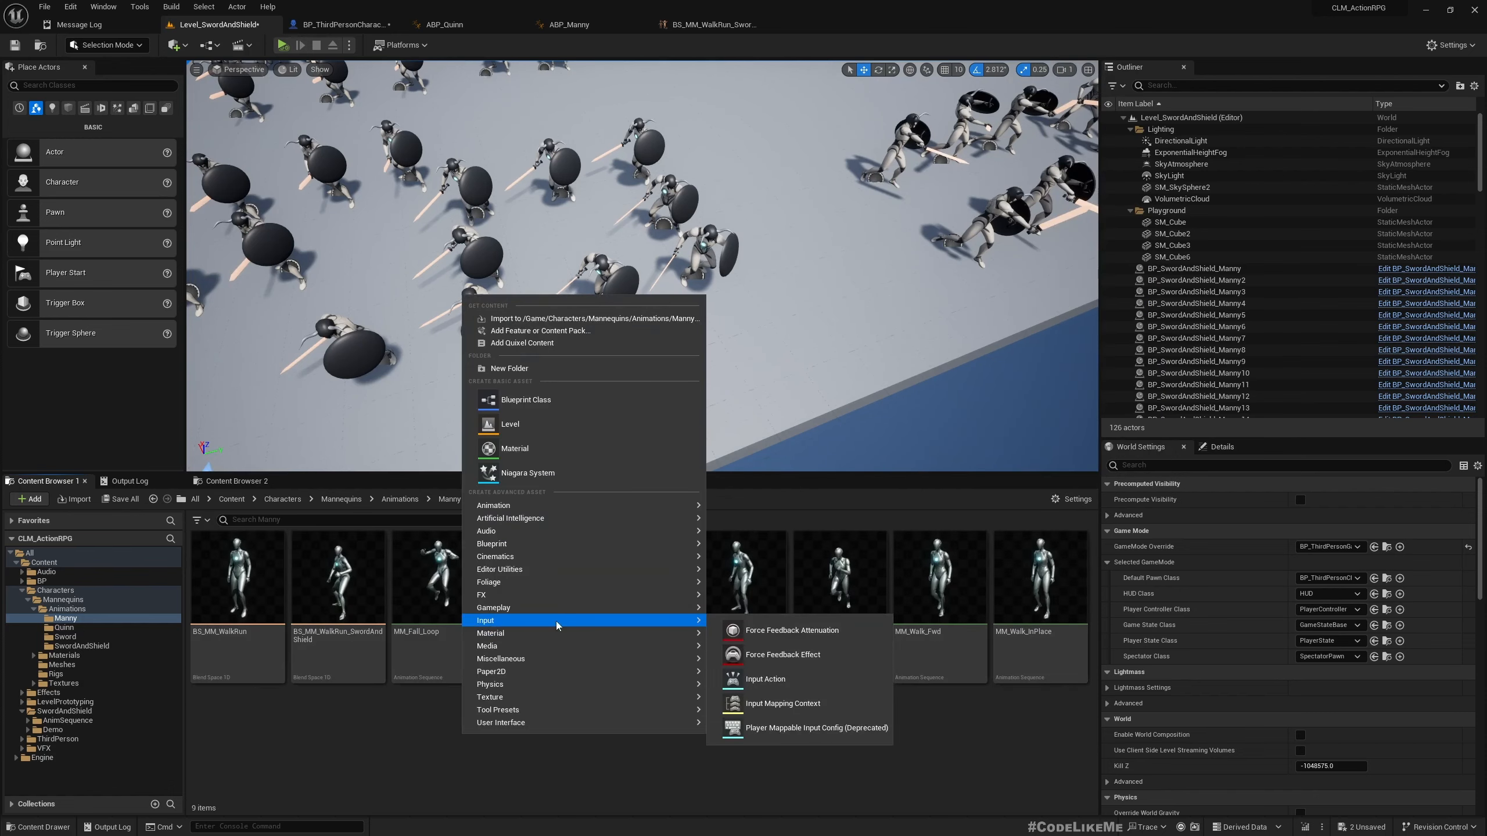
mouse_move(583, 559)
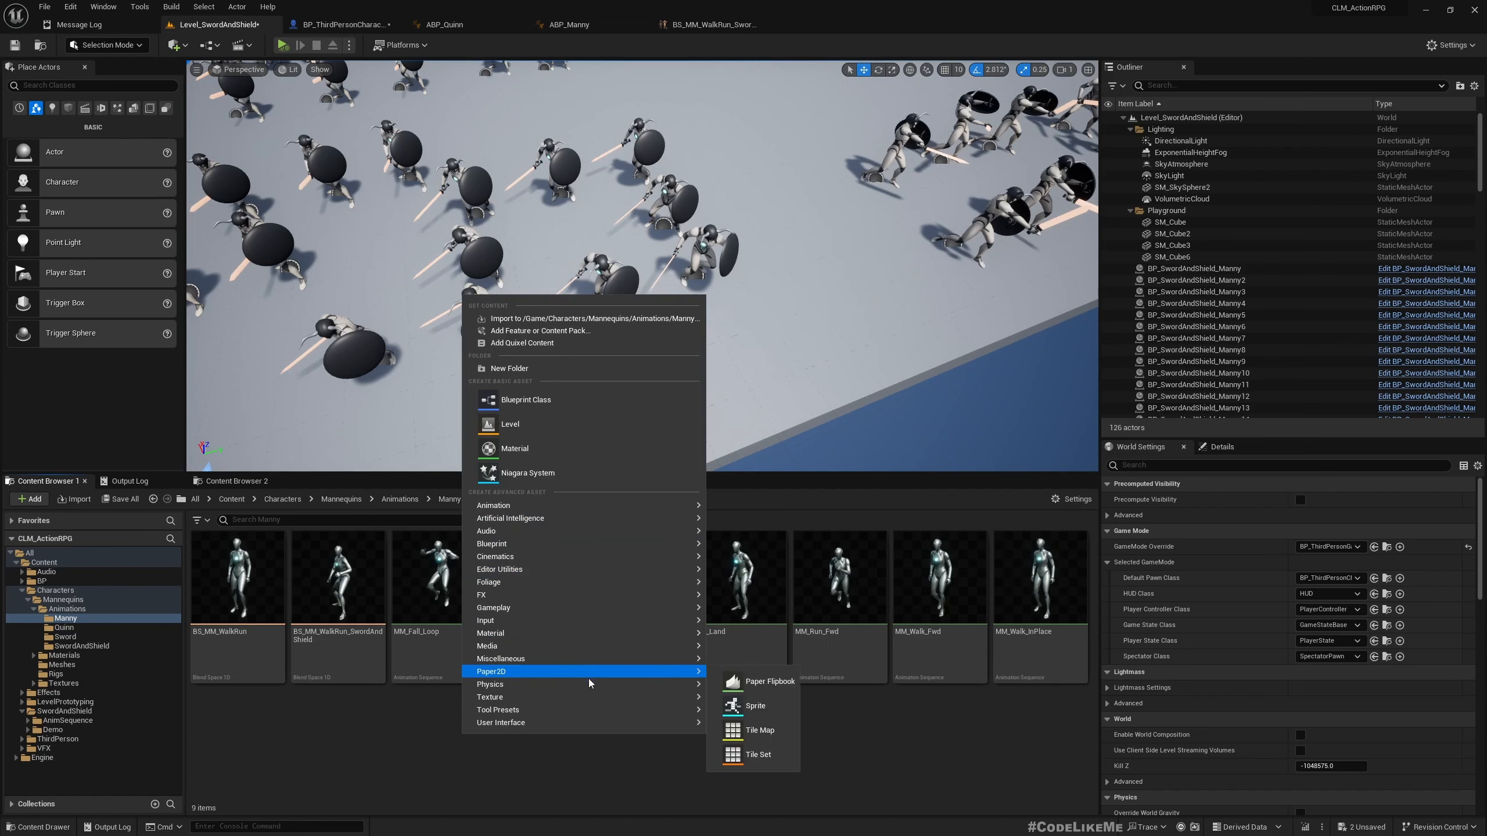
mouse_move(613, 654)
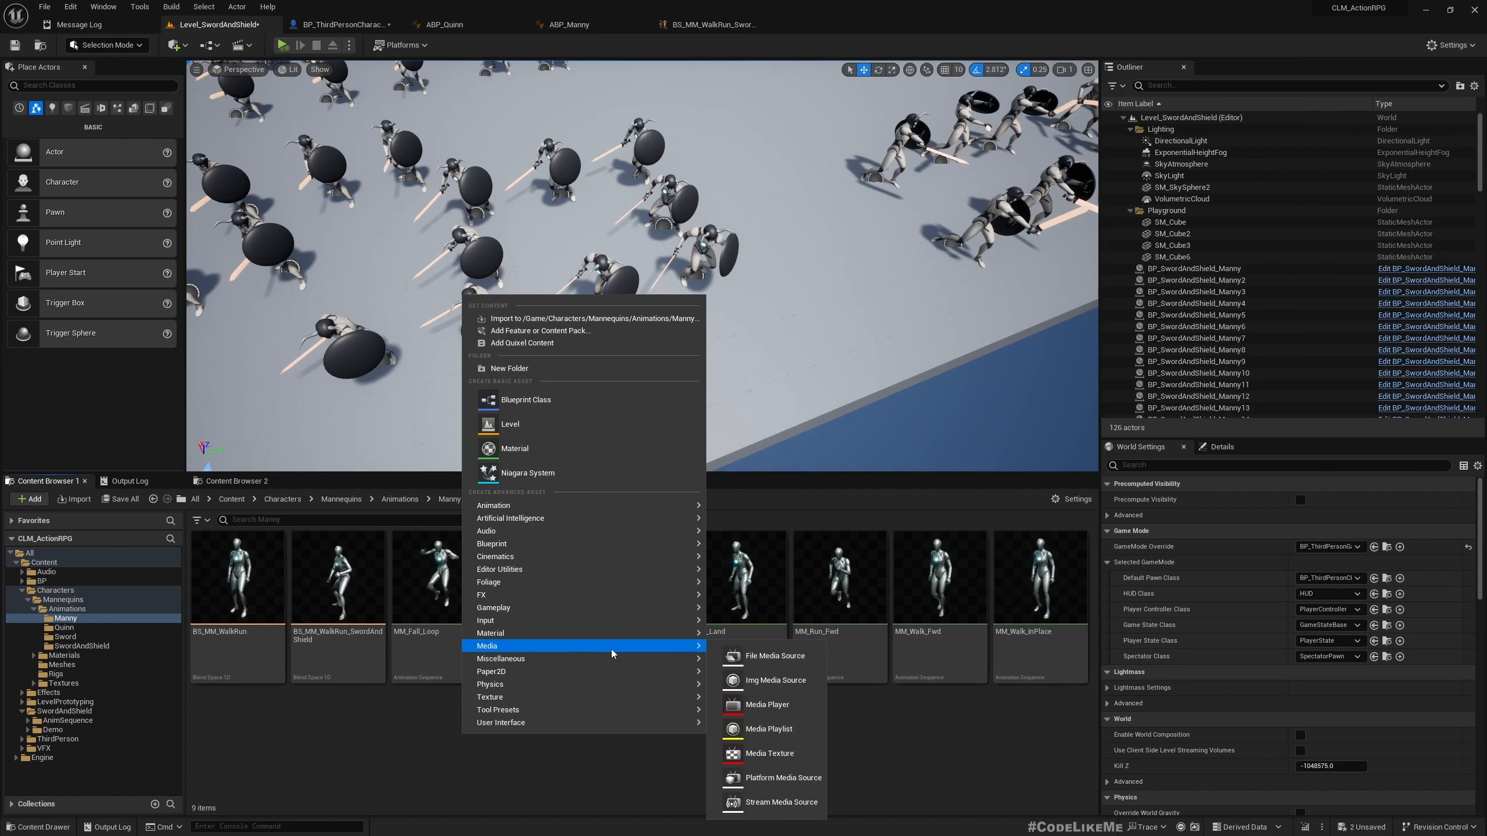
mouse_move(564, 507)
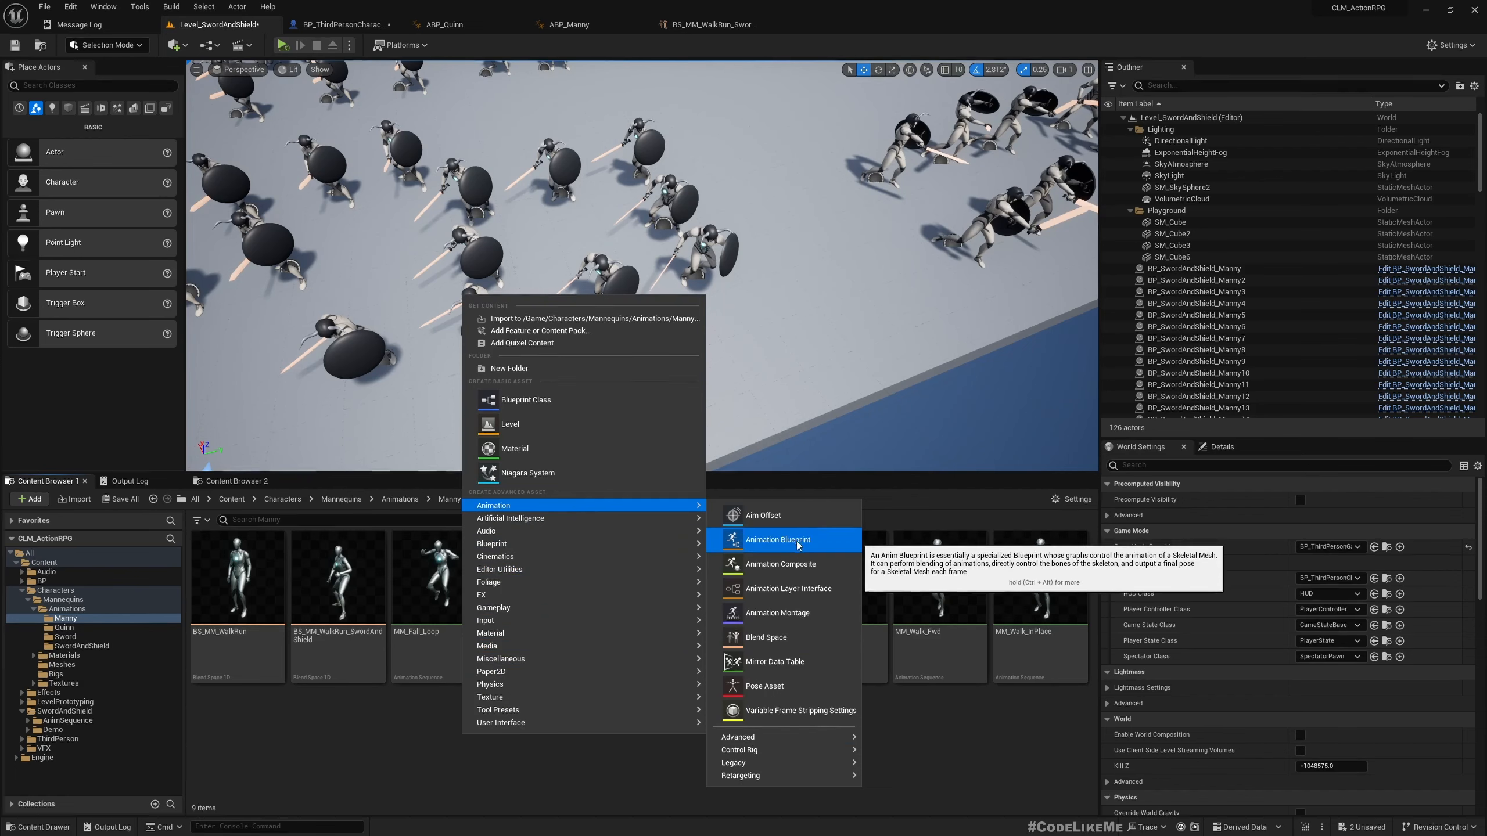
click(783, 639)
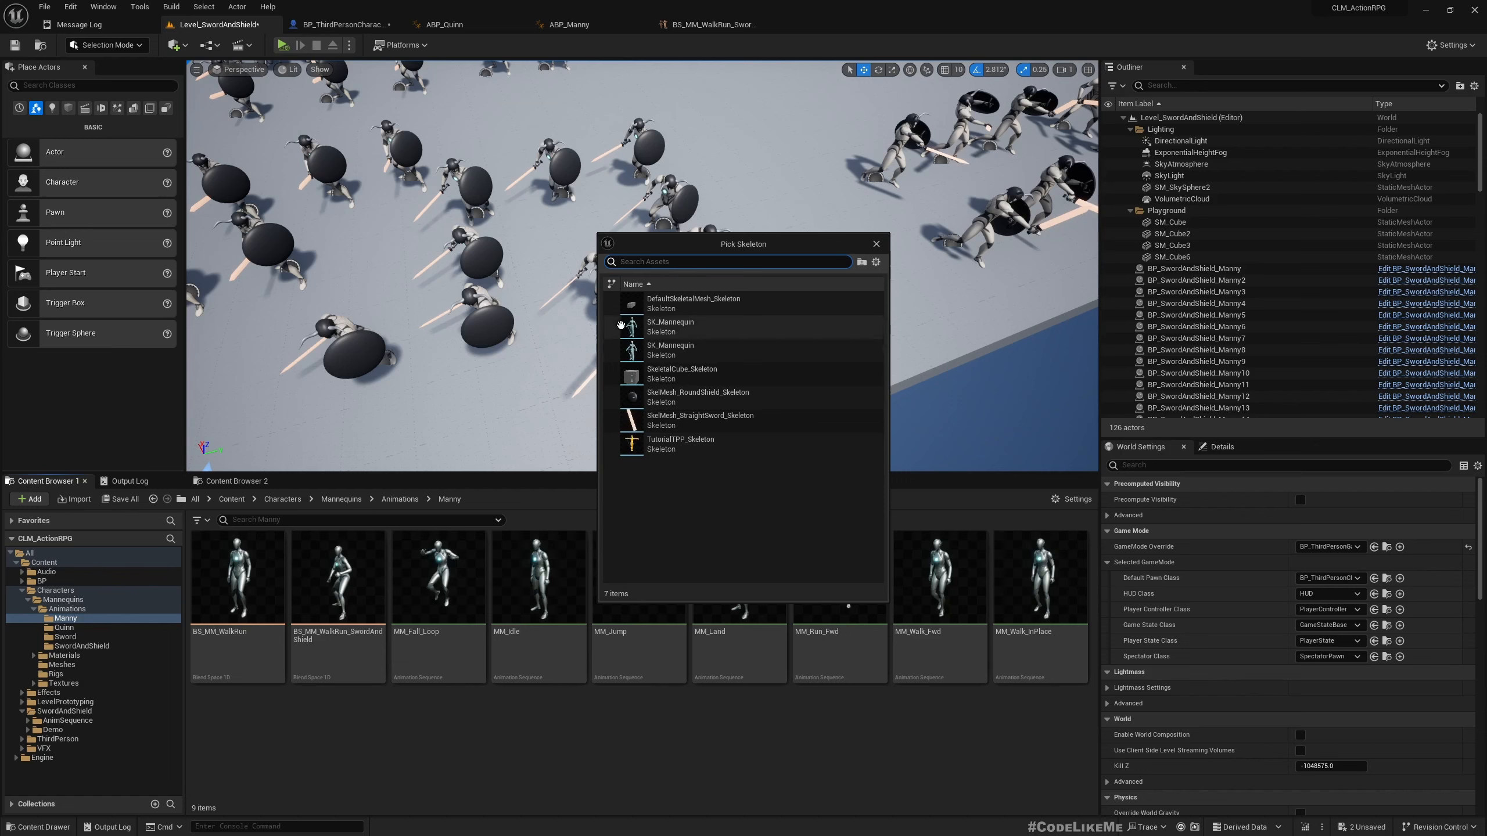
mouse_move(675, 328)
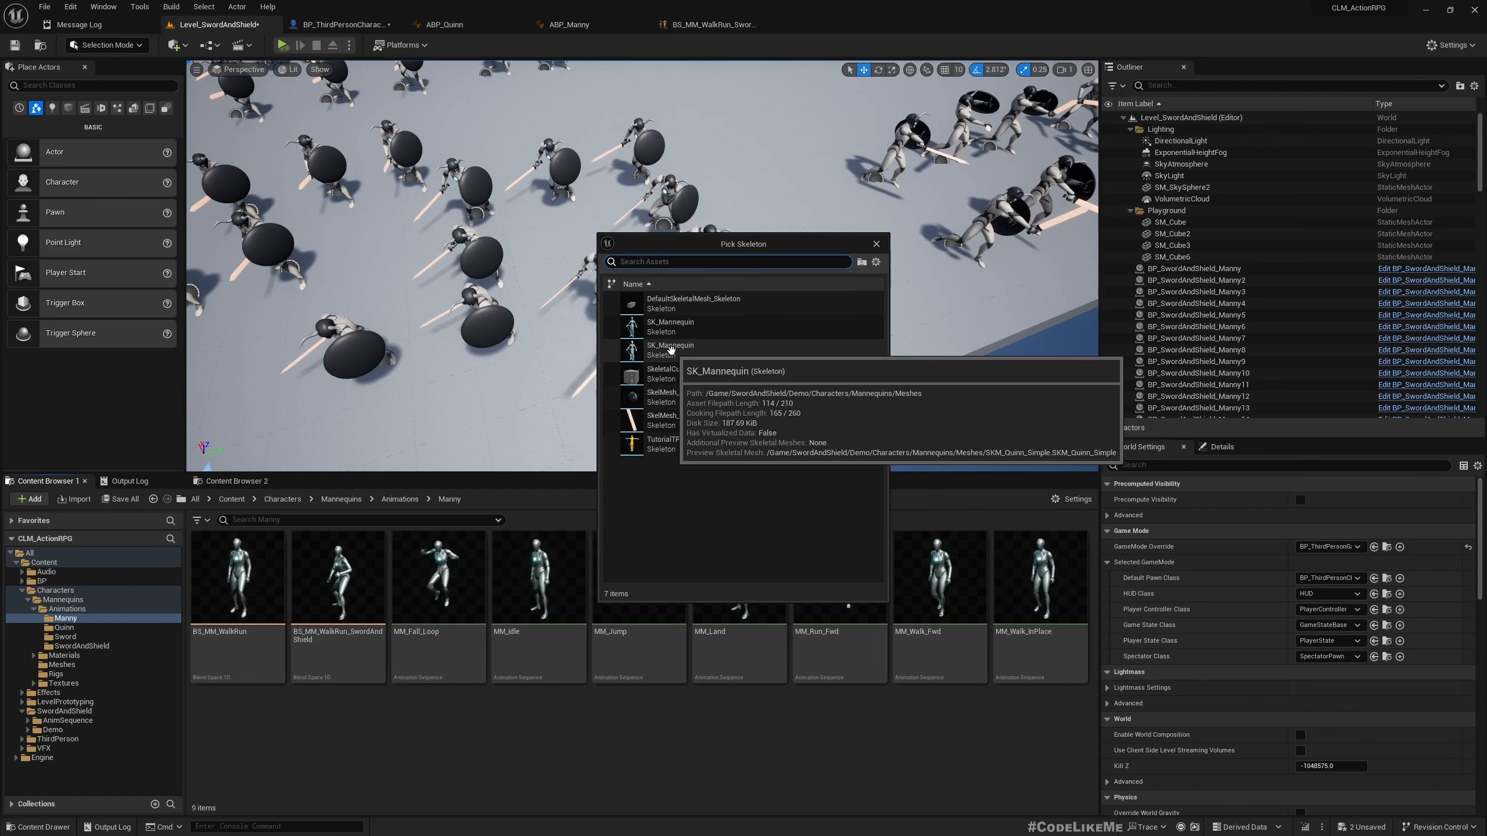
click(671, 326)
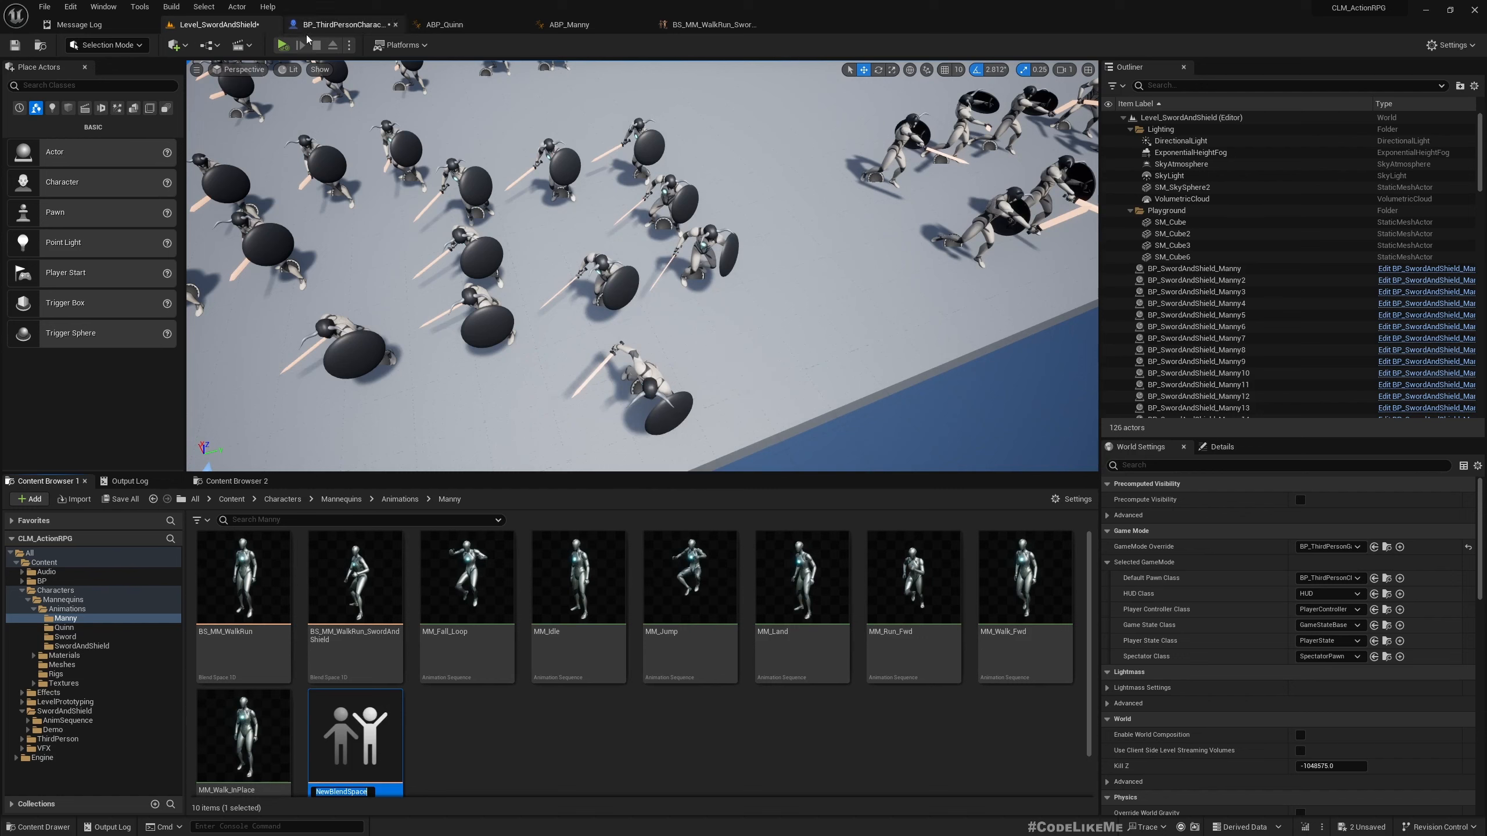
key(Return)
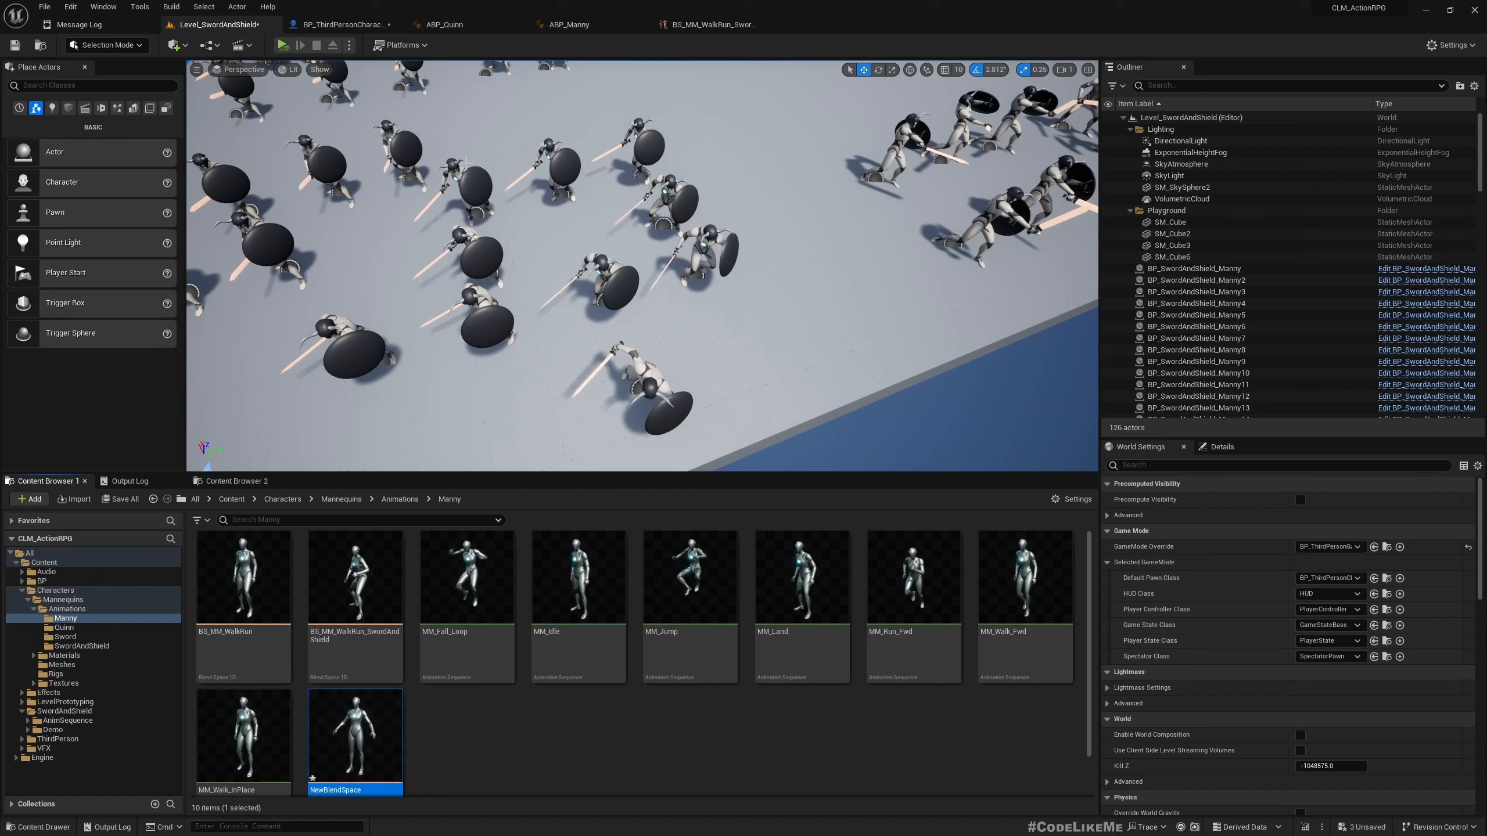
click(607, 769)
scroll(603, 745, down, 1)
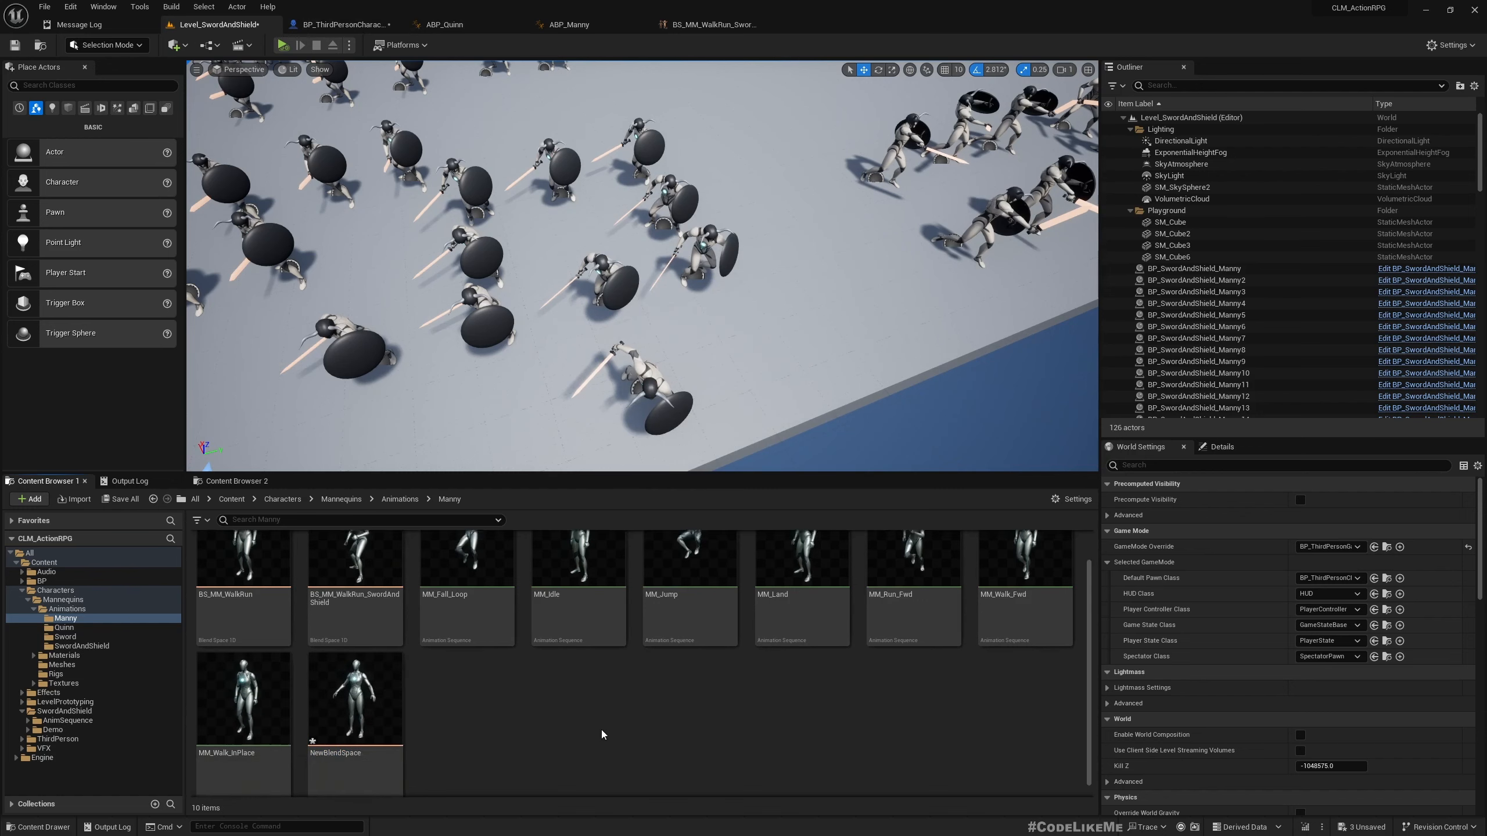
click(352, 689)
key(Delete)
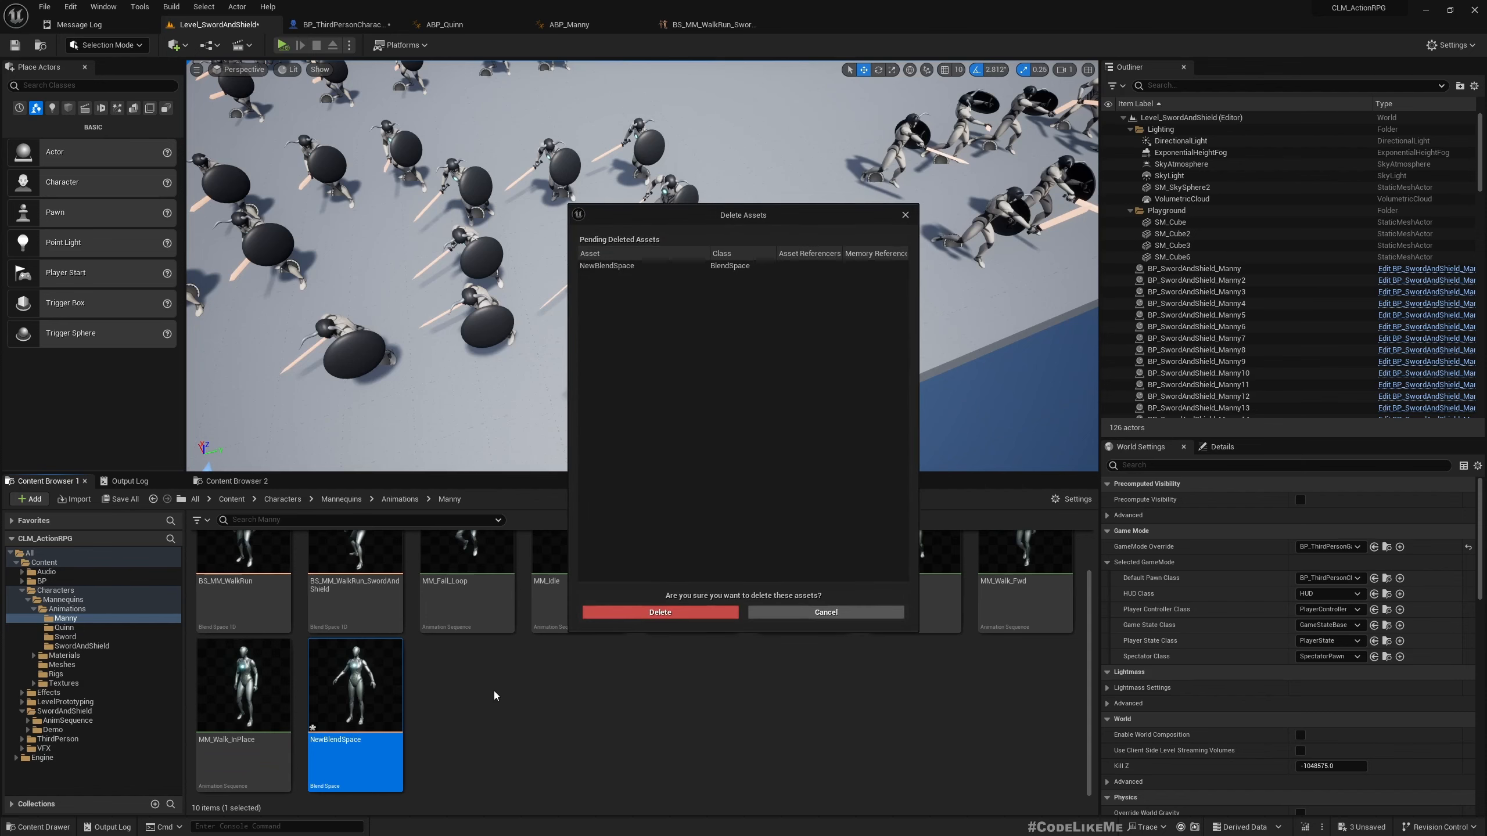
click(825, 612)
Open NewBlendSpace, look through the animations available for it, and return to the level.
double_click(374, 698)
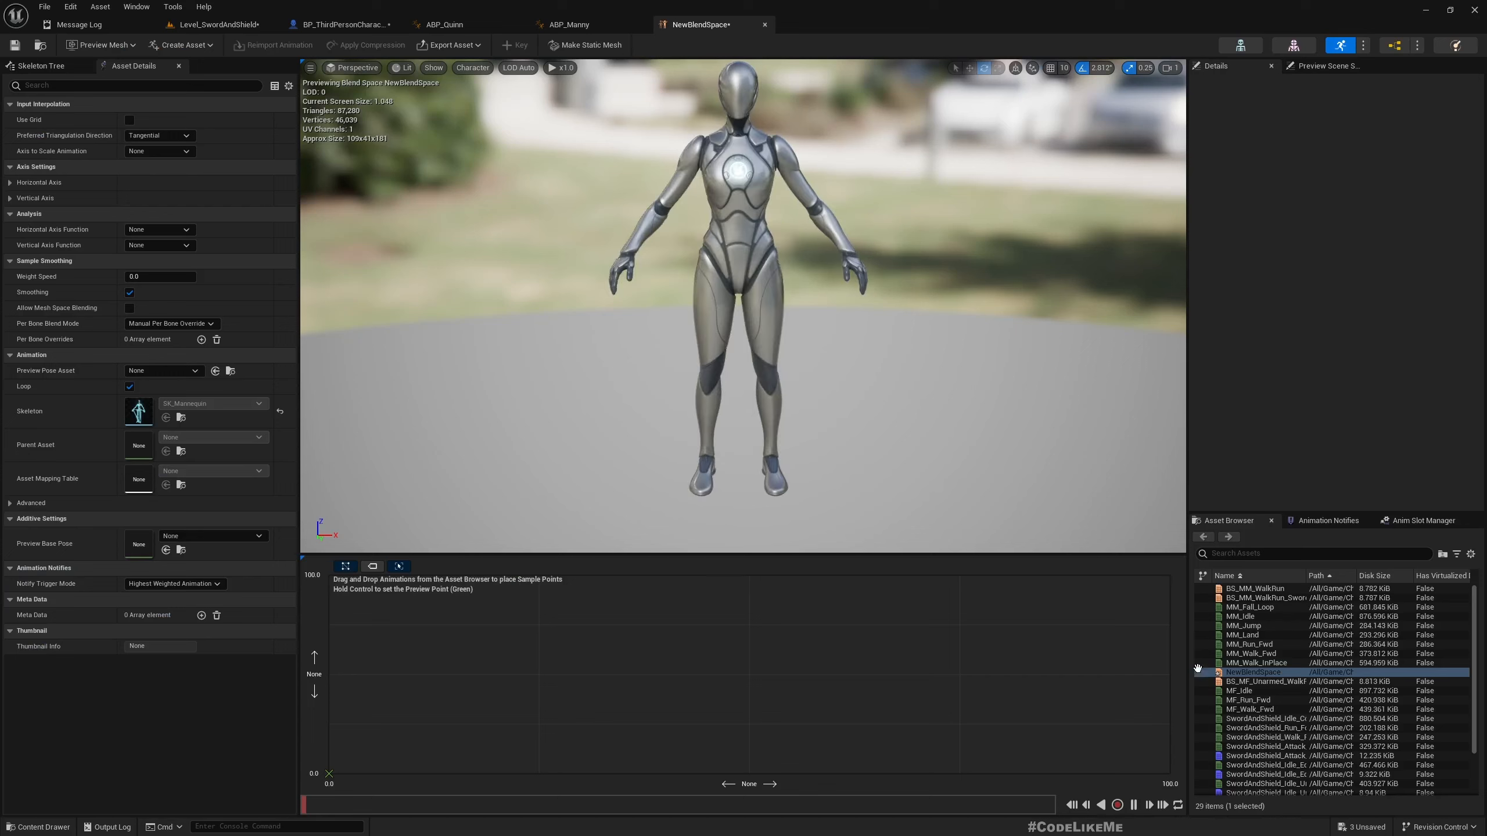
scroll(1291, 716, down, 2)
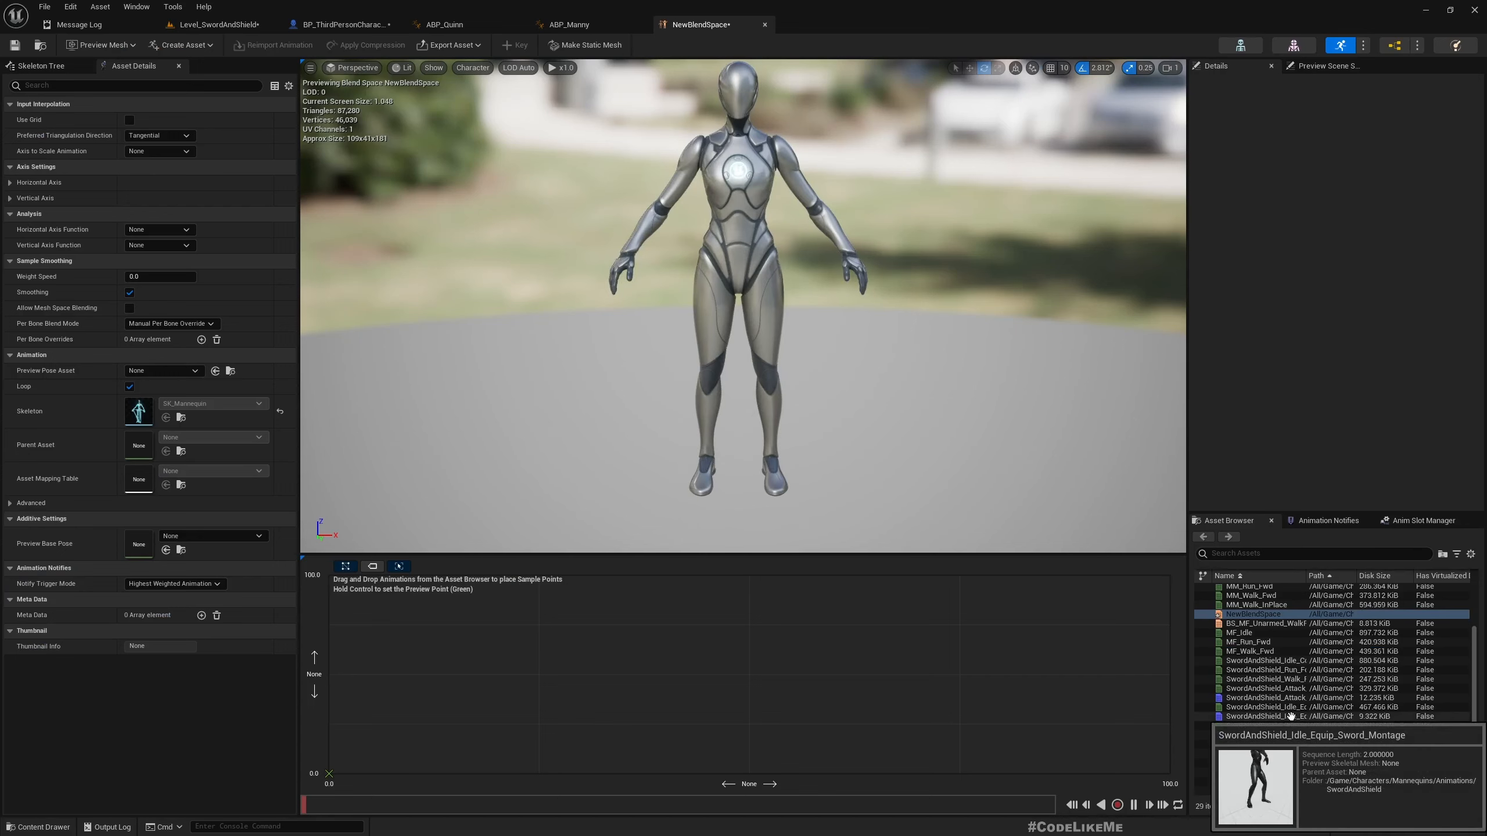
click(186, 26)
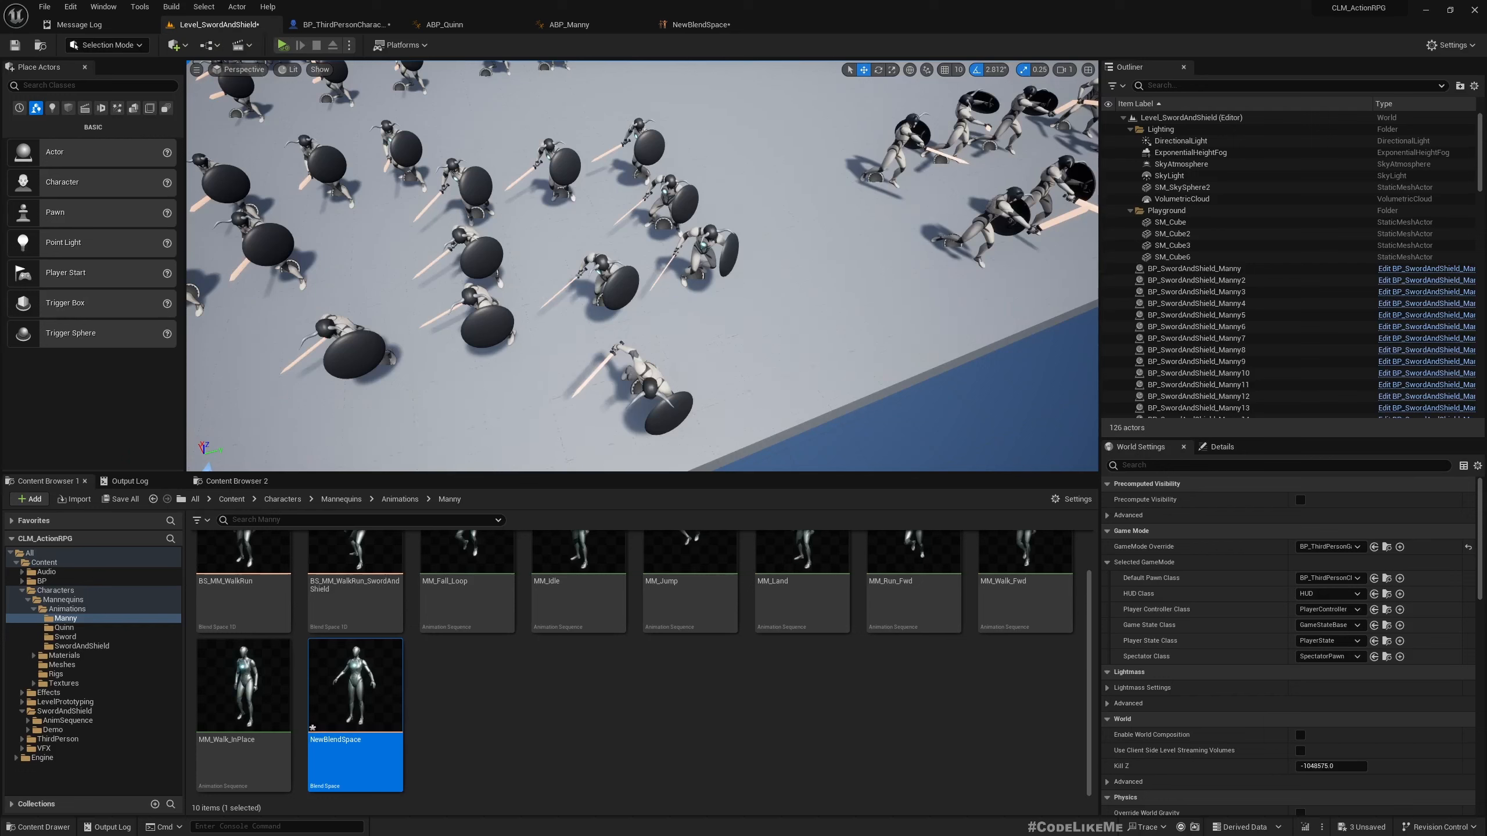
Select BP_SwordAndShield_Manny88 in the level and locate the animation asset its SkeletalMesh plays in the content browser.
click(666, 192)
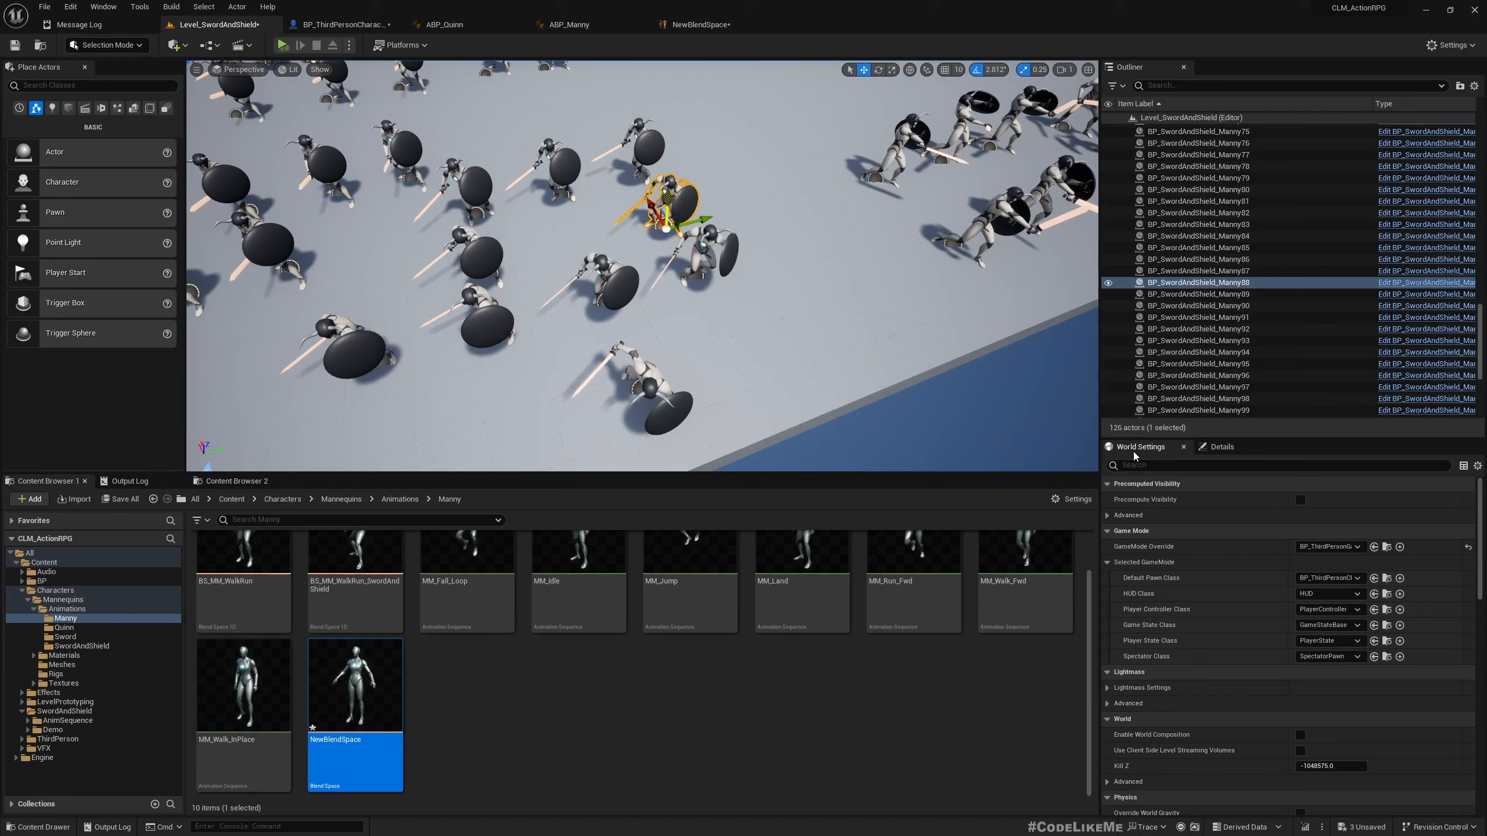
click(1221, 447)
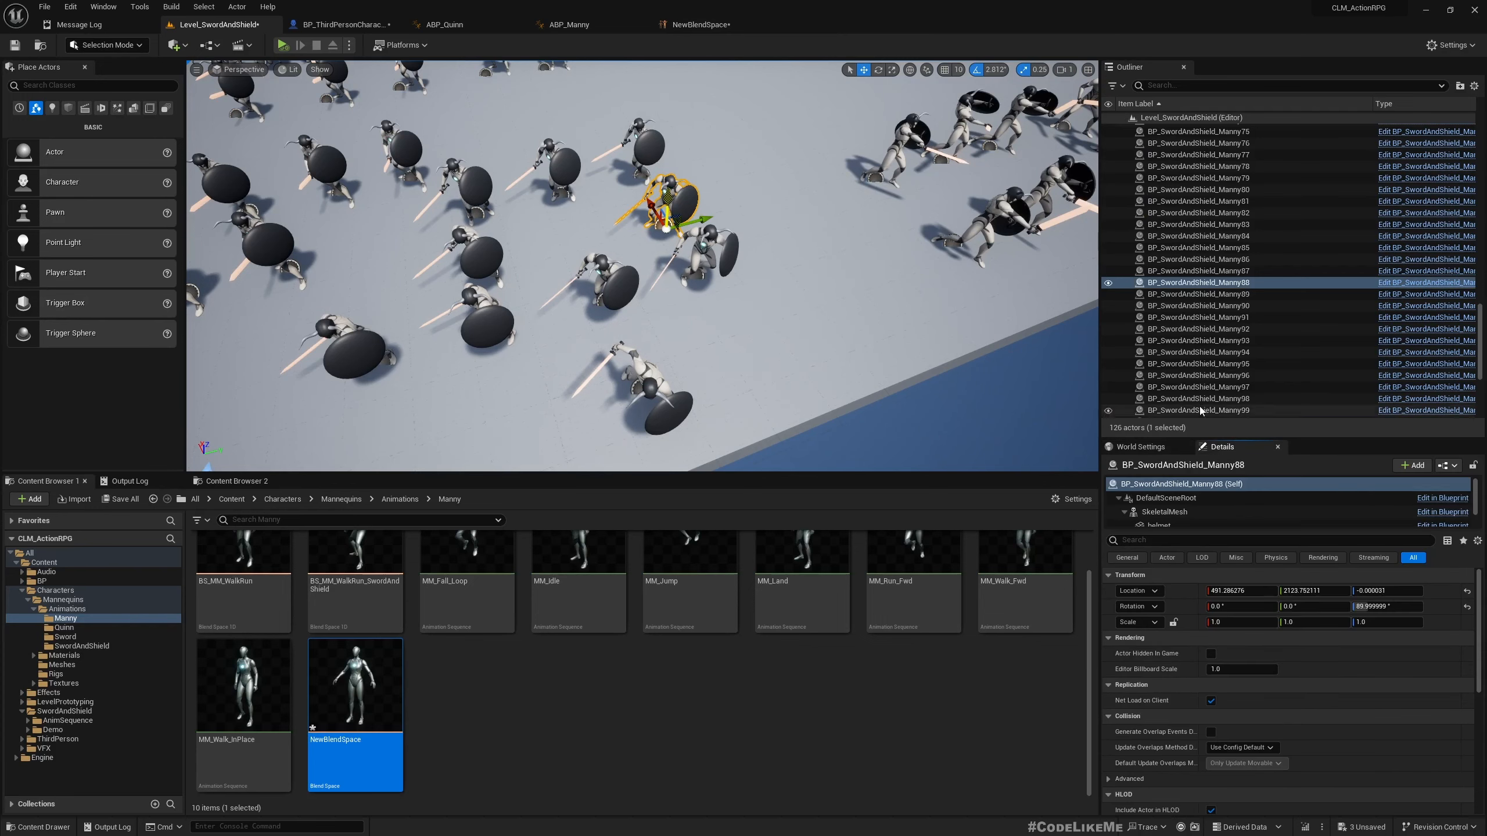
click(1164, 512)
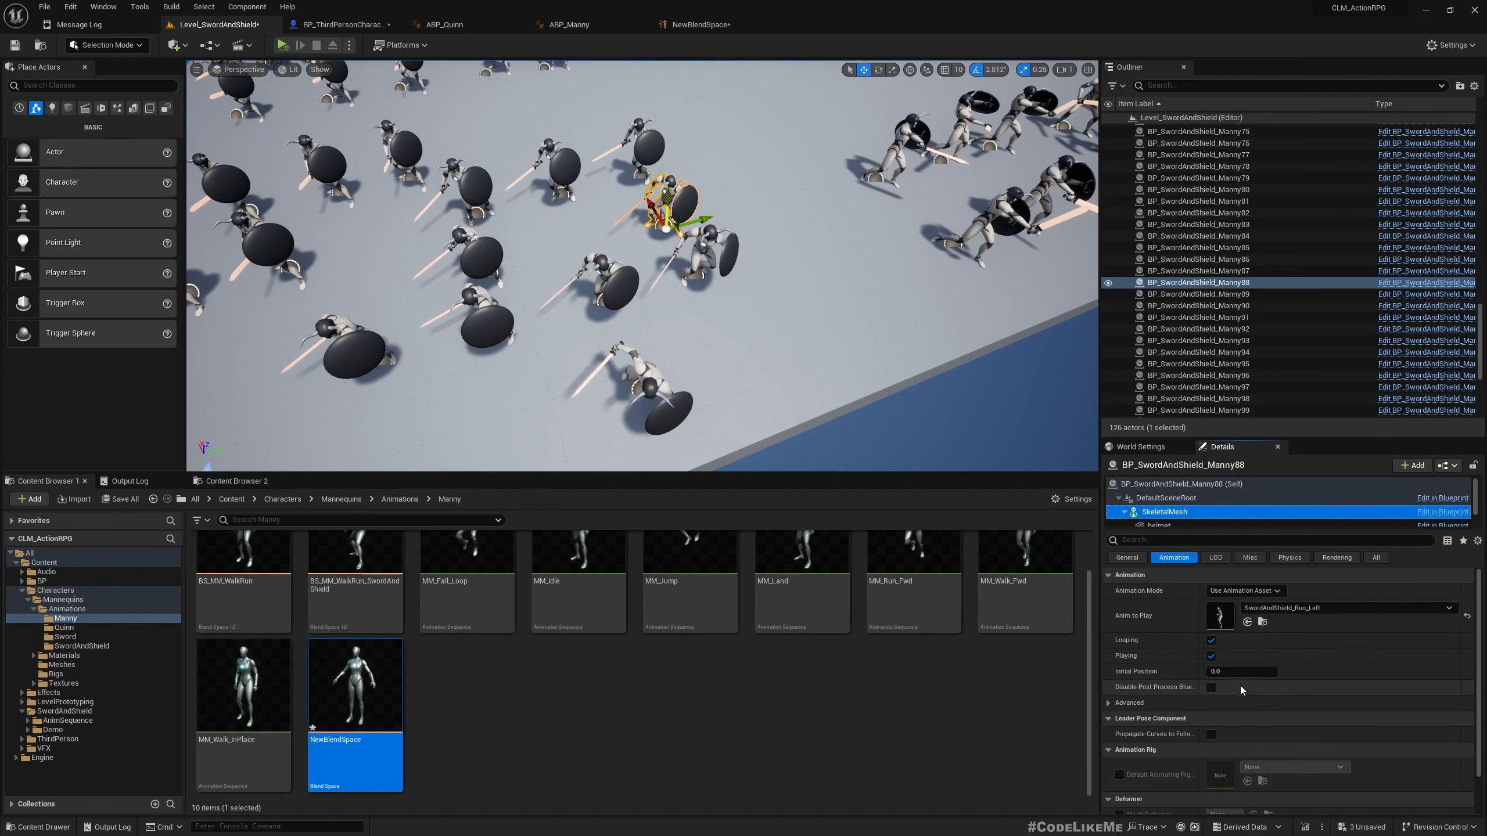
click(1262, 622)
drag(652, 609, 762, 678)
scroll(1346, 703, down, 2)
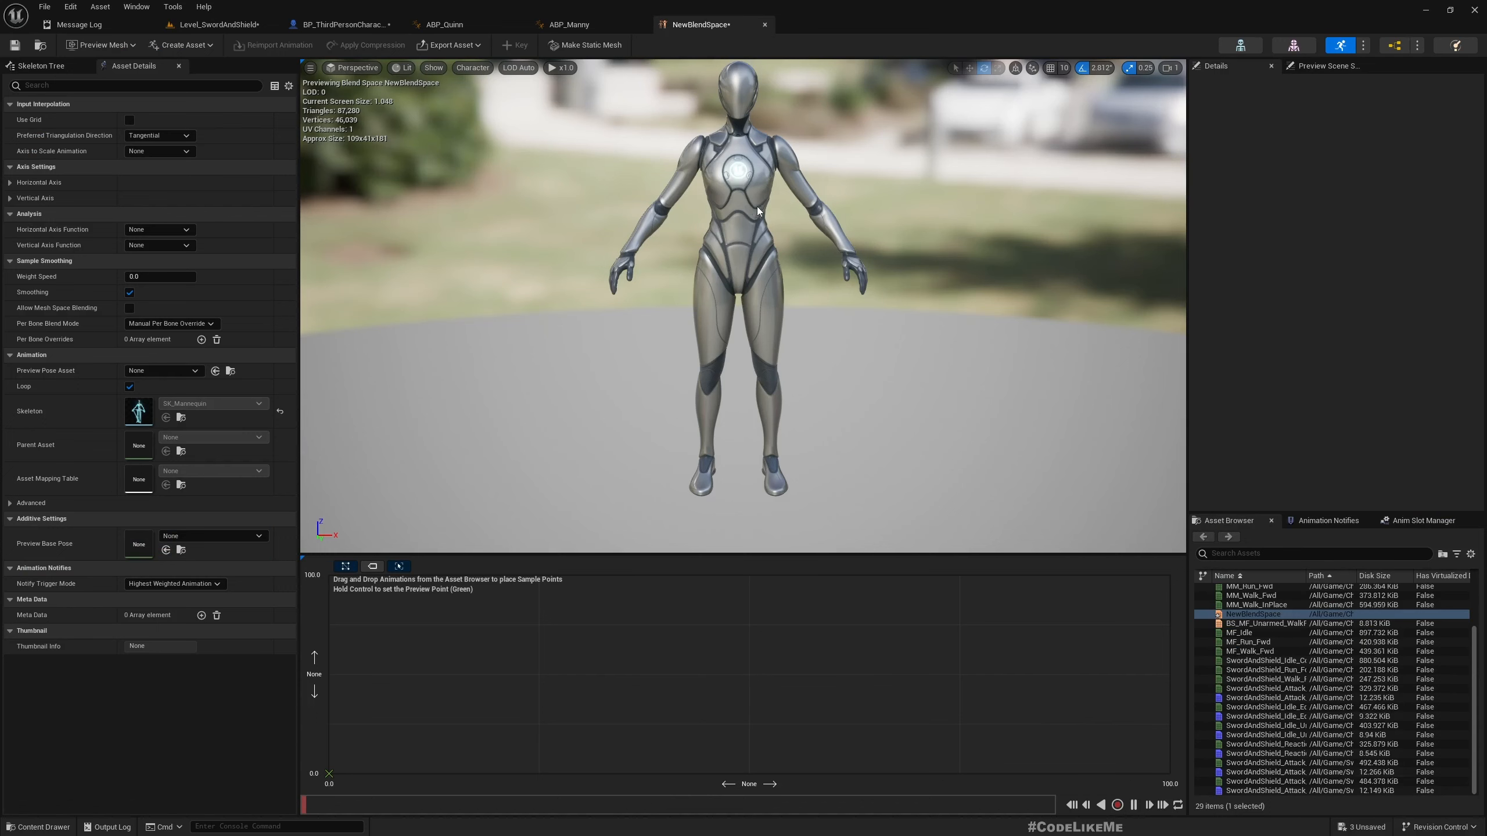
Return to the level and show the project's root Content folder in the content browser.
click(274, 23)
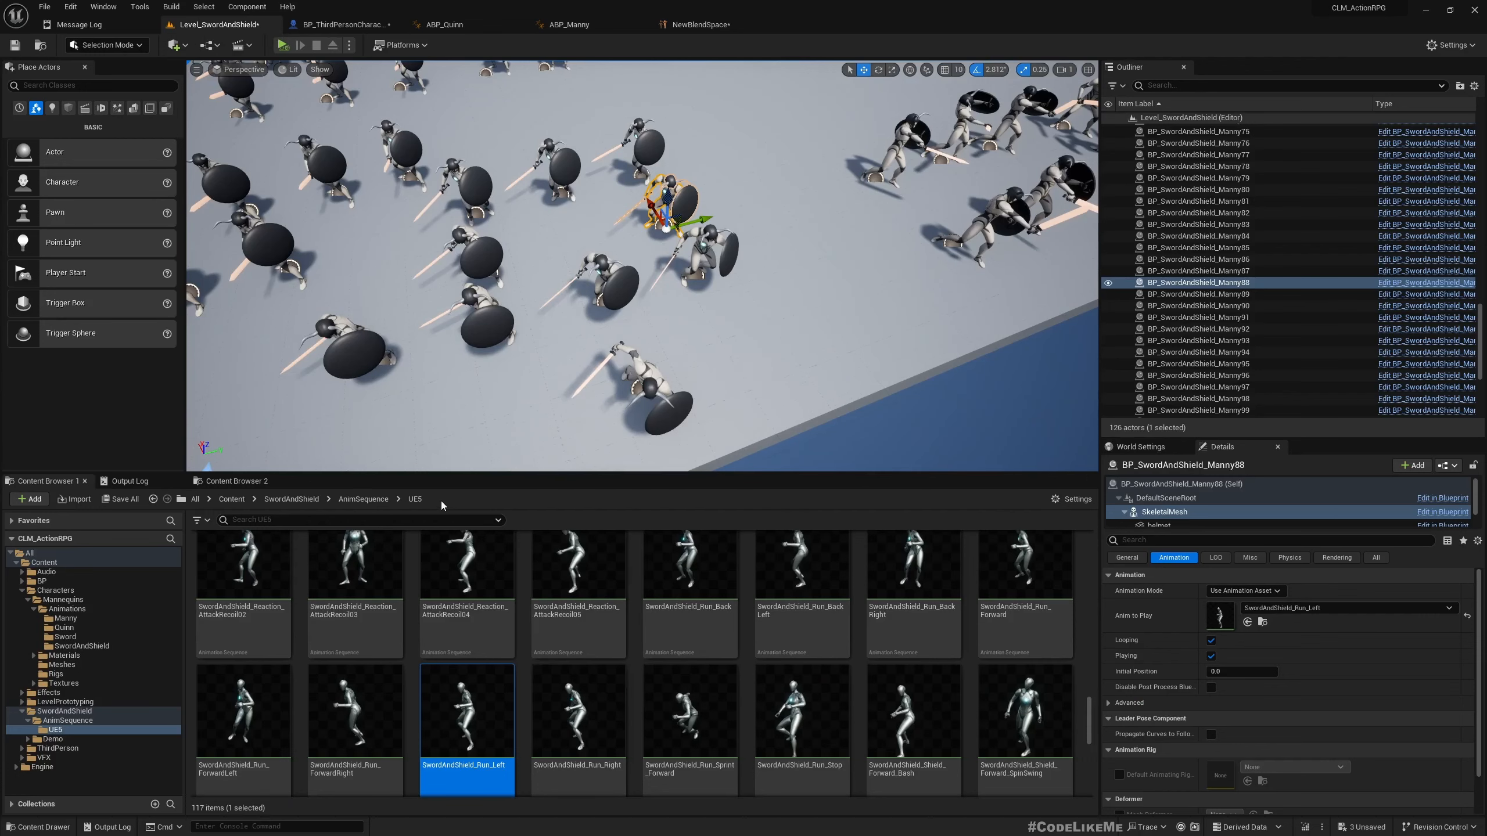
click(231, 499)
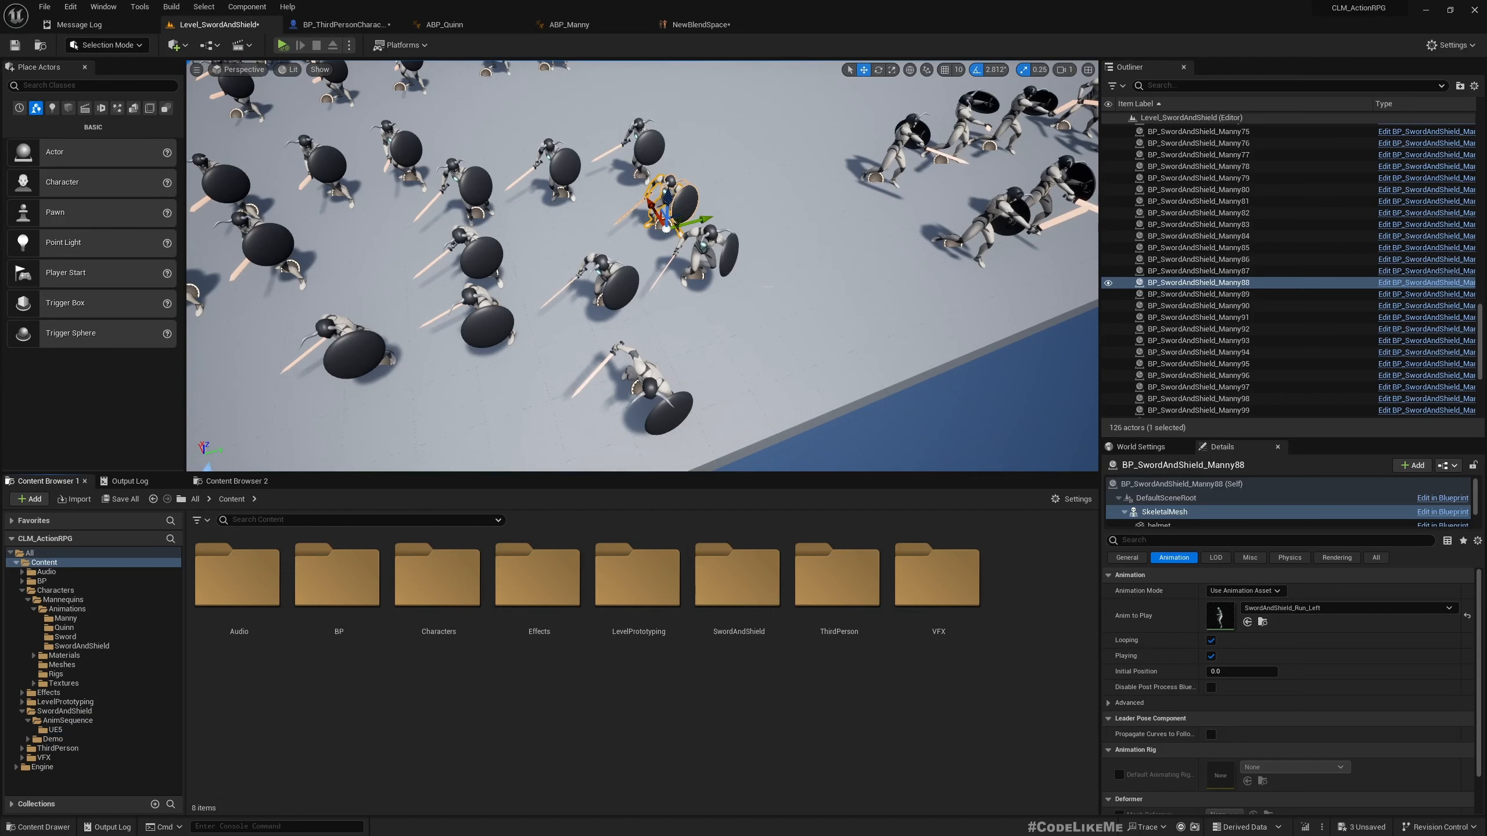
right_drag(648, 230, 627, 226)
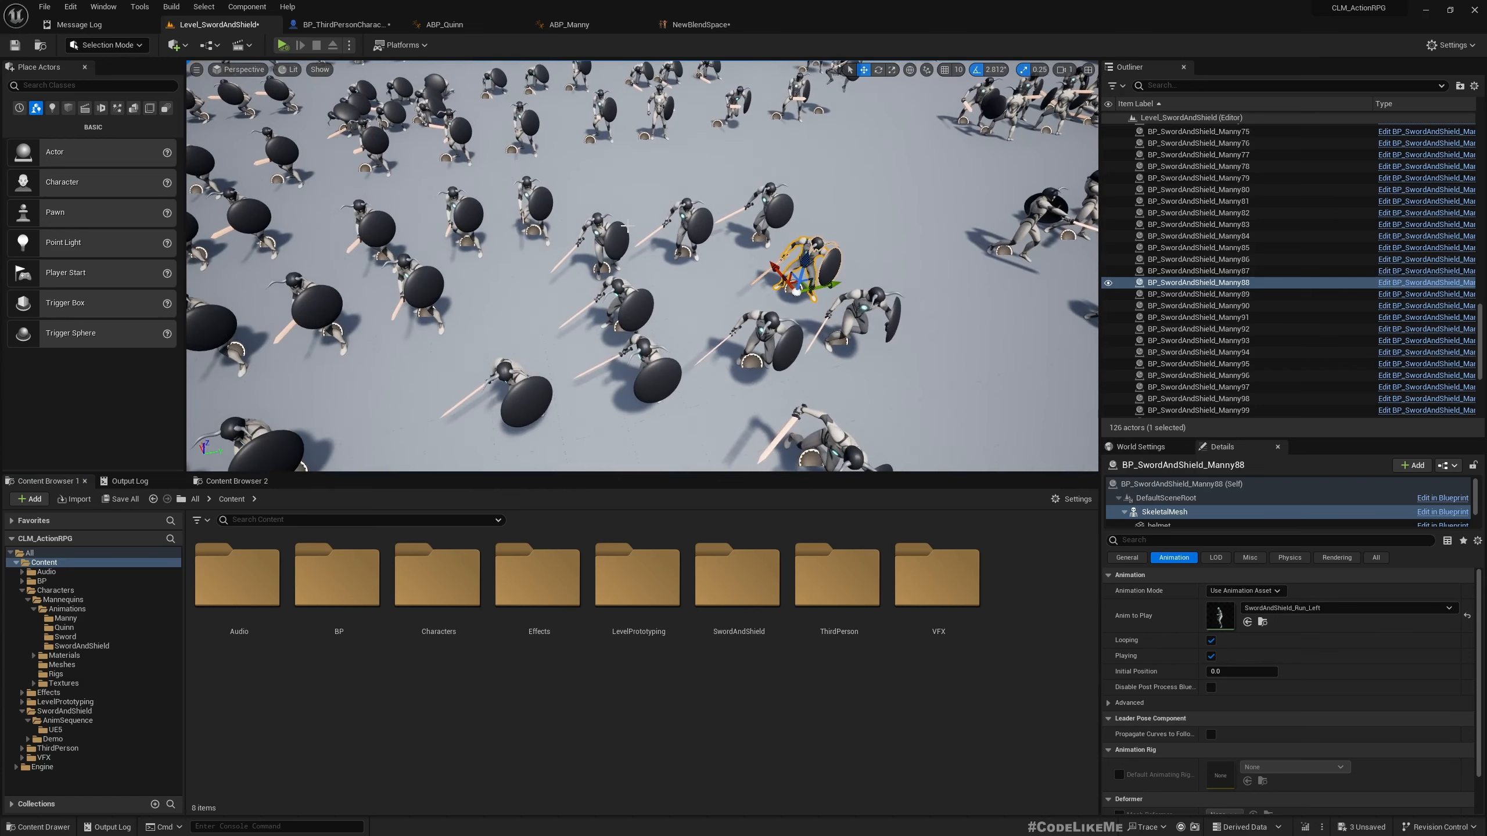
Inspect the skeletal mesh used by NewBlendSpace, compare it with BP_SwordAndShield_Manny88 in the level, and return to the blend space.
click(684, 24)
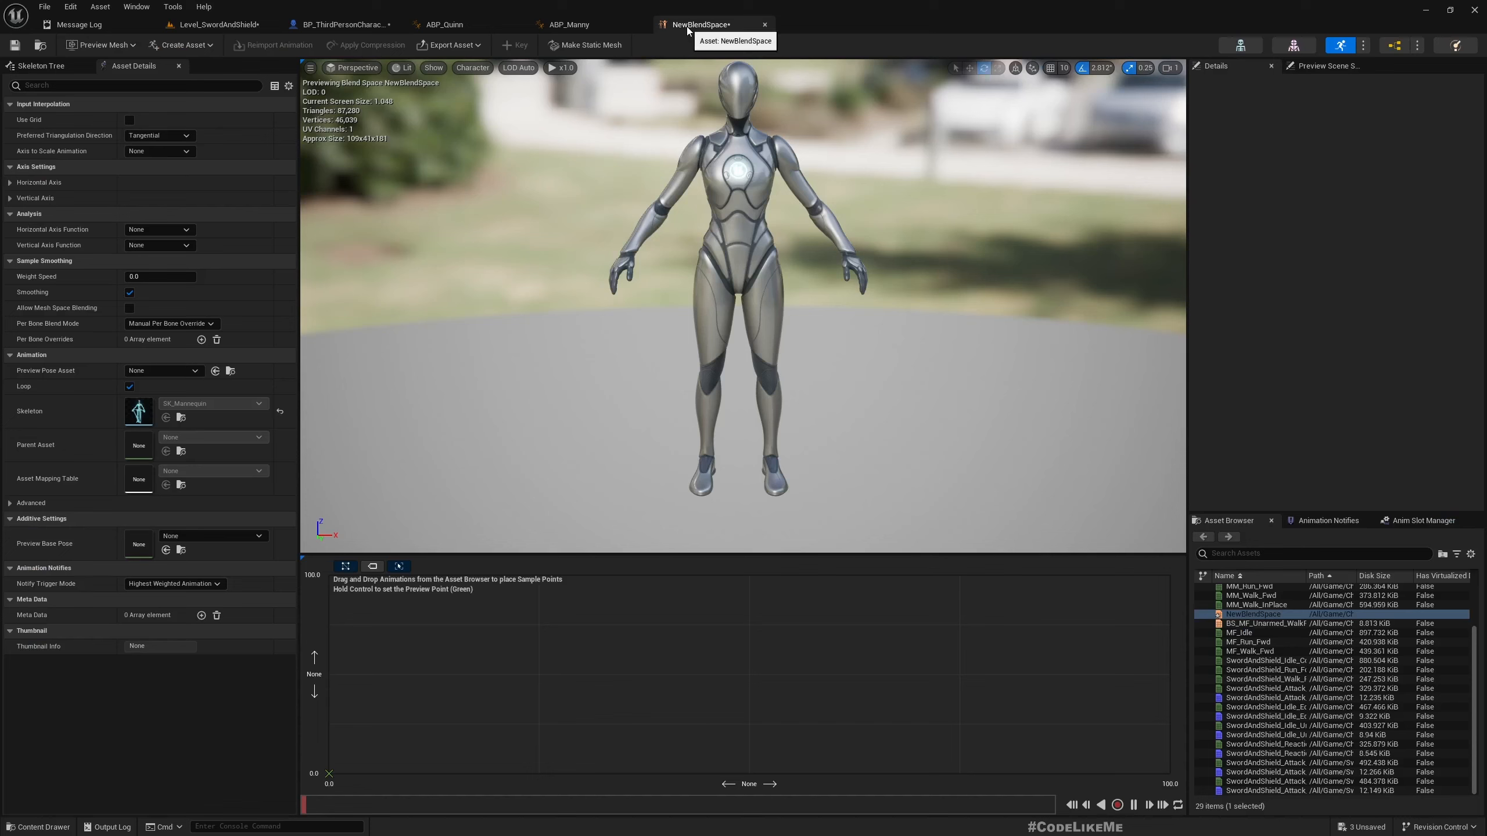
click(1293, 45)
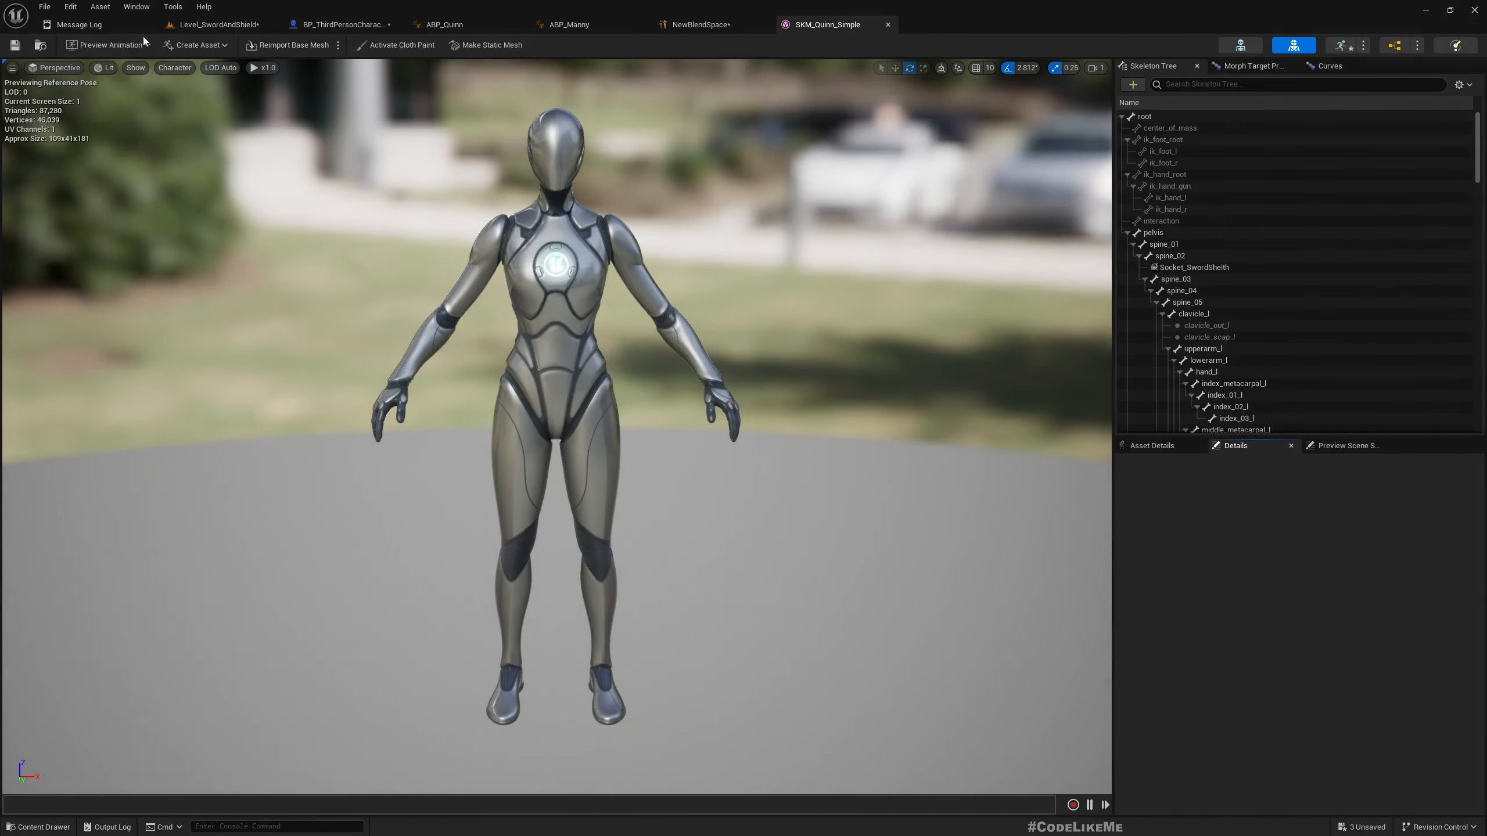
click(216, 24)
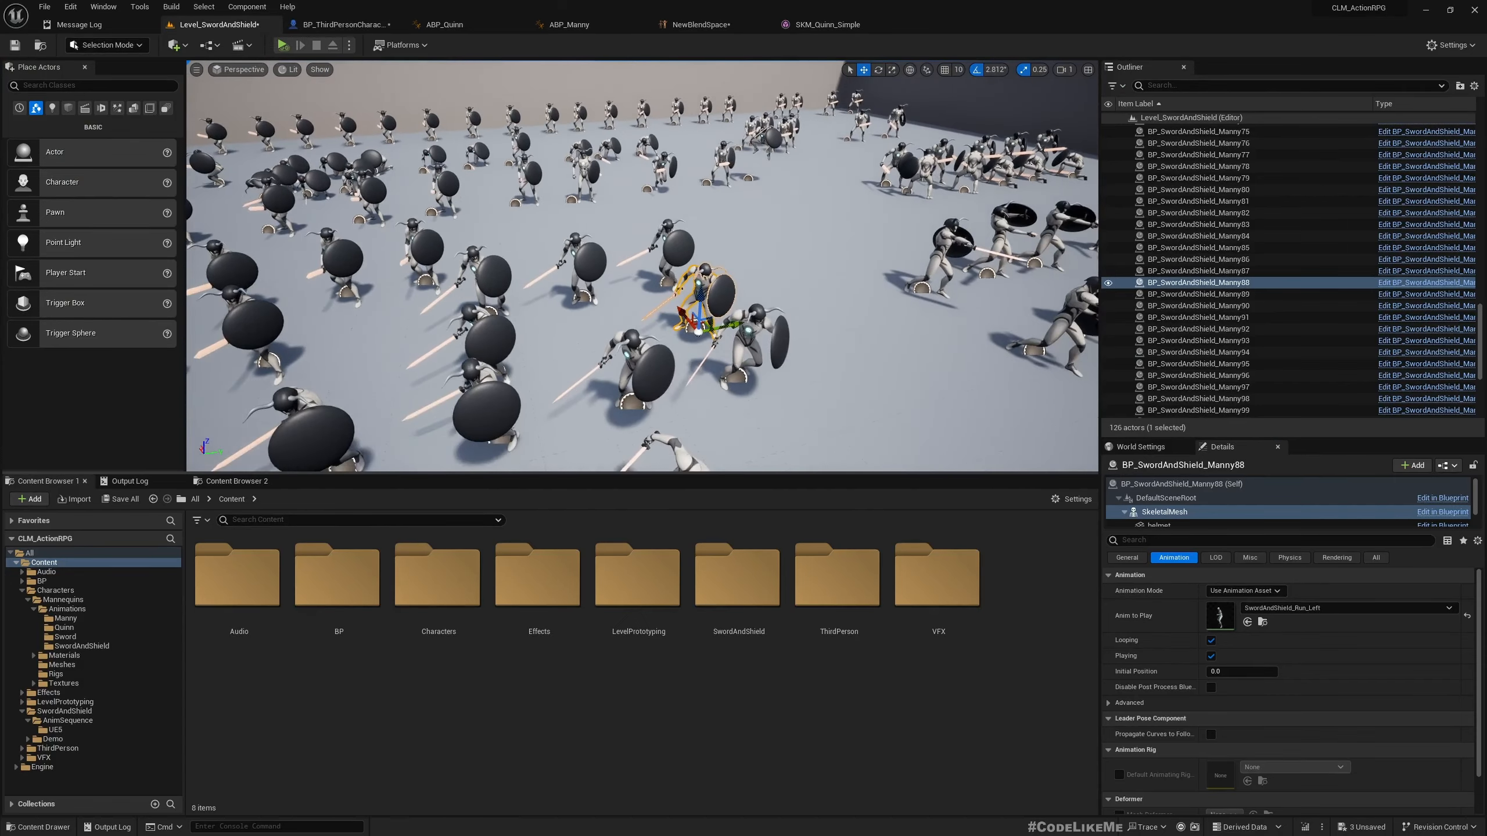
key(f)
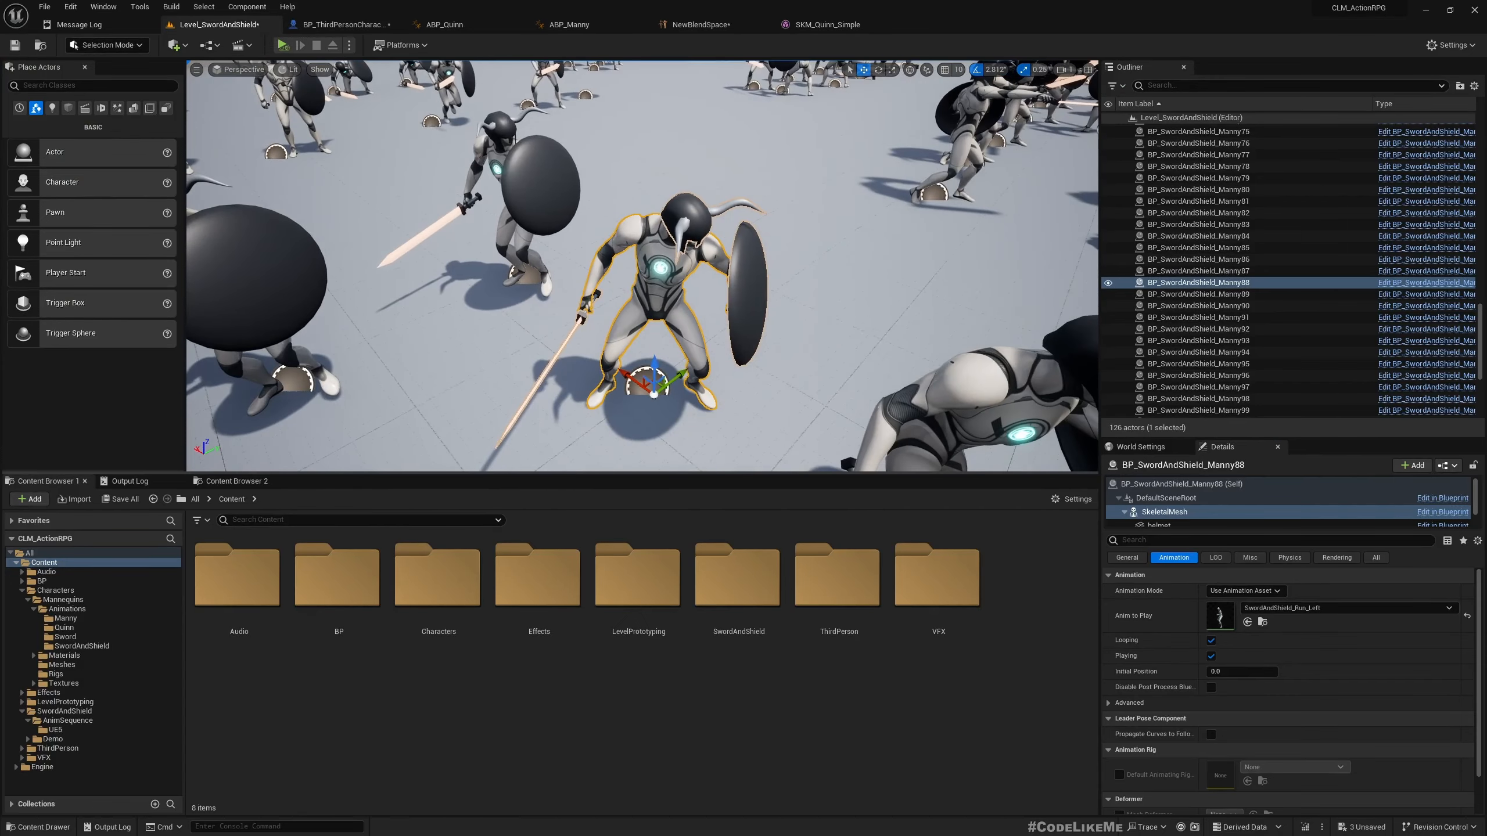
scroll(642, 266, down, 5)
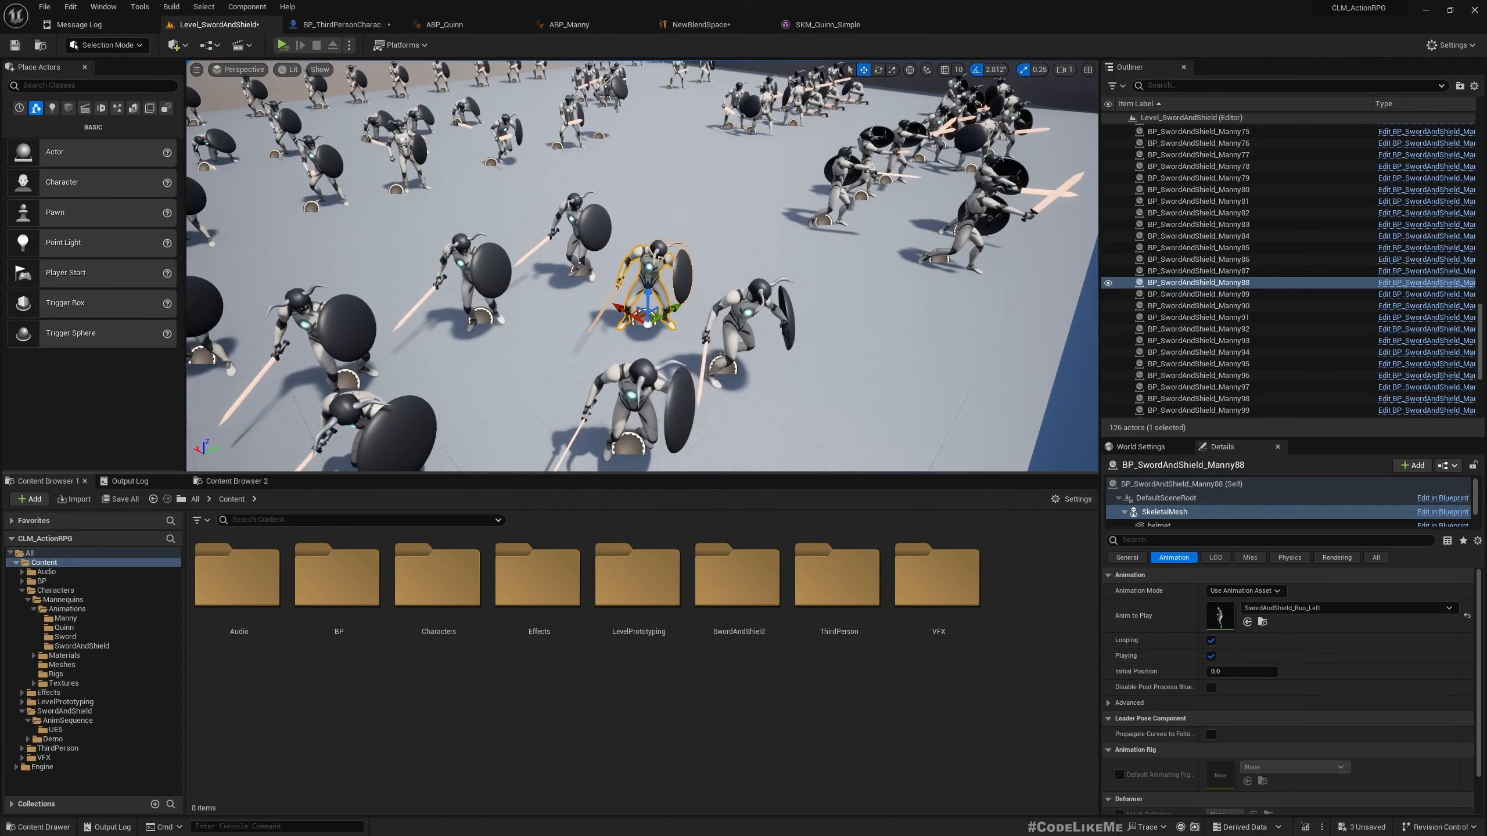
middle_drag(529, 297, 476, 299)
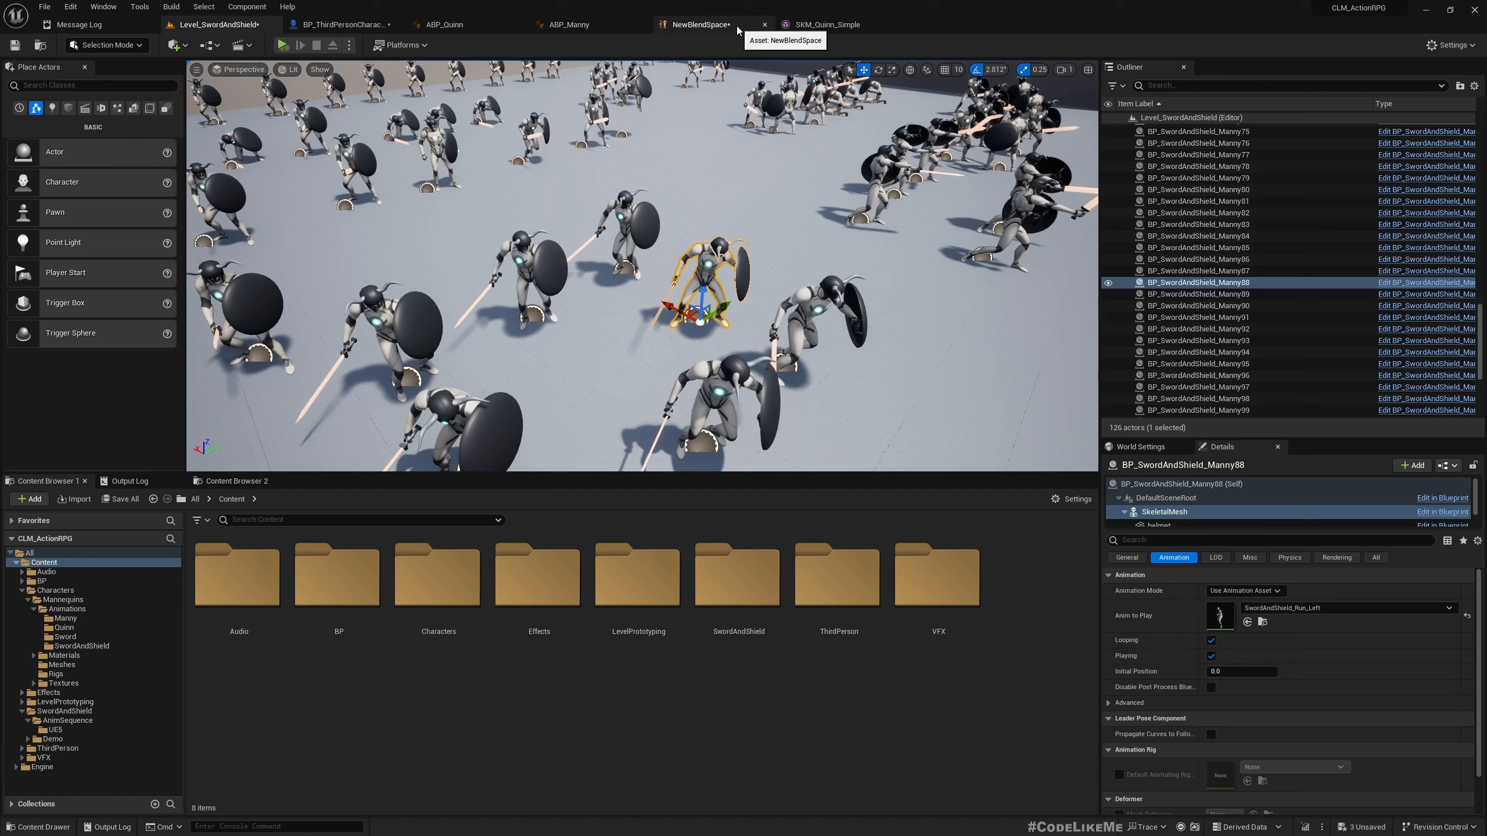
click(703, 26)
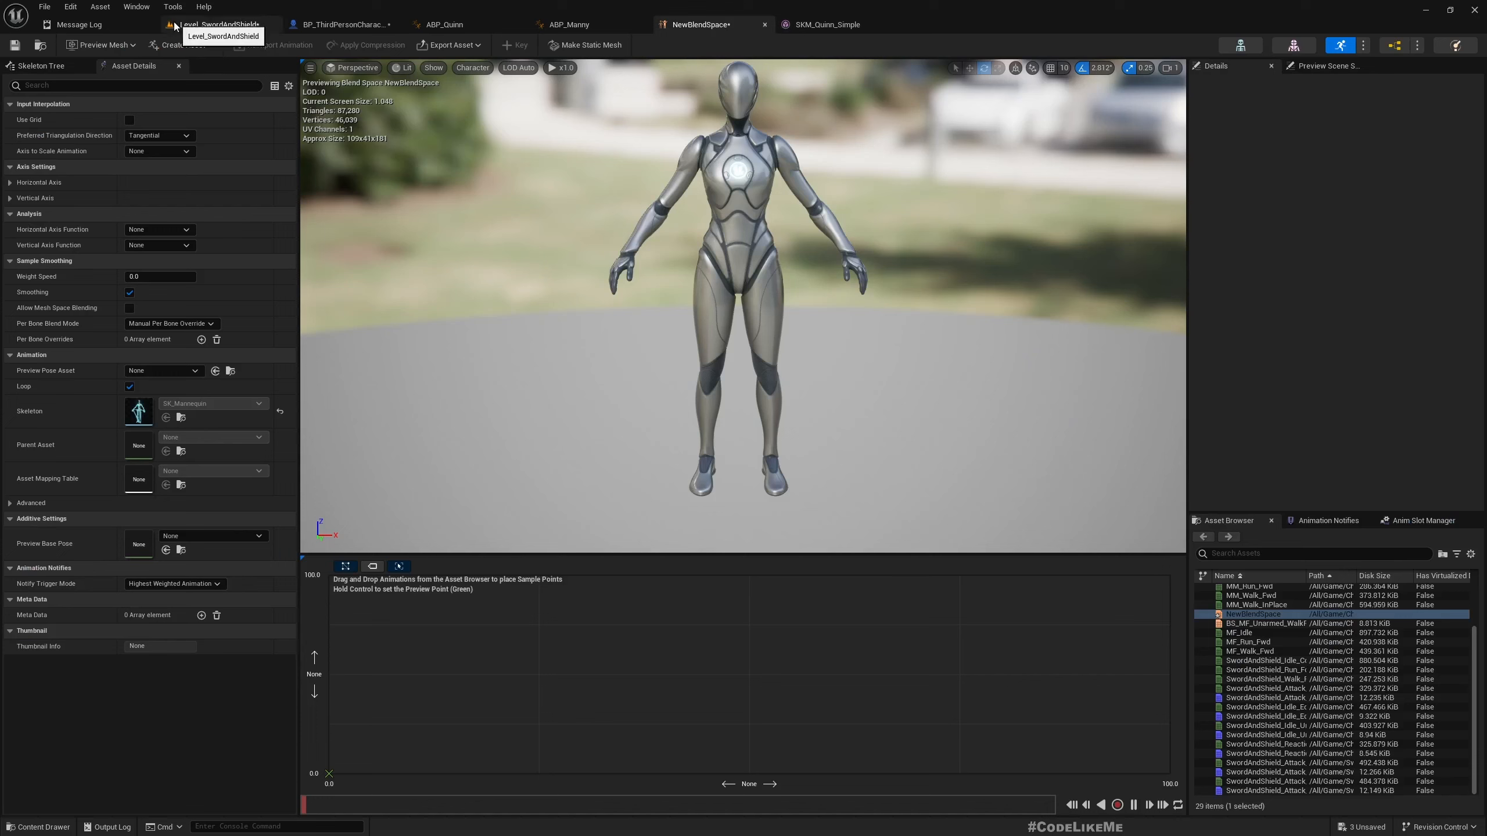
Return to the level and search the Content folder for SK_m.
click(217, 25)
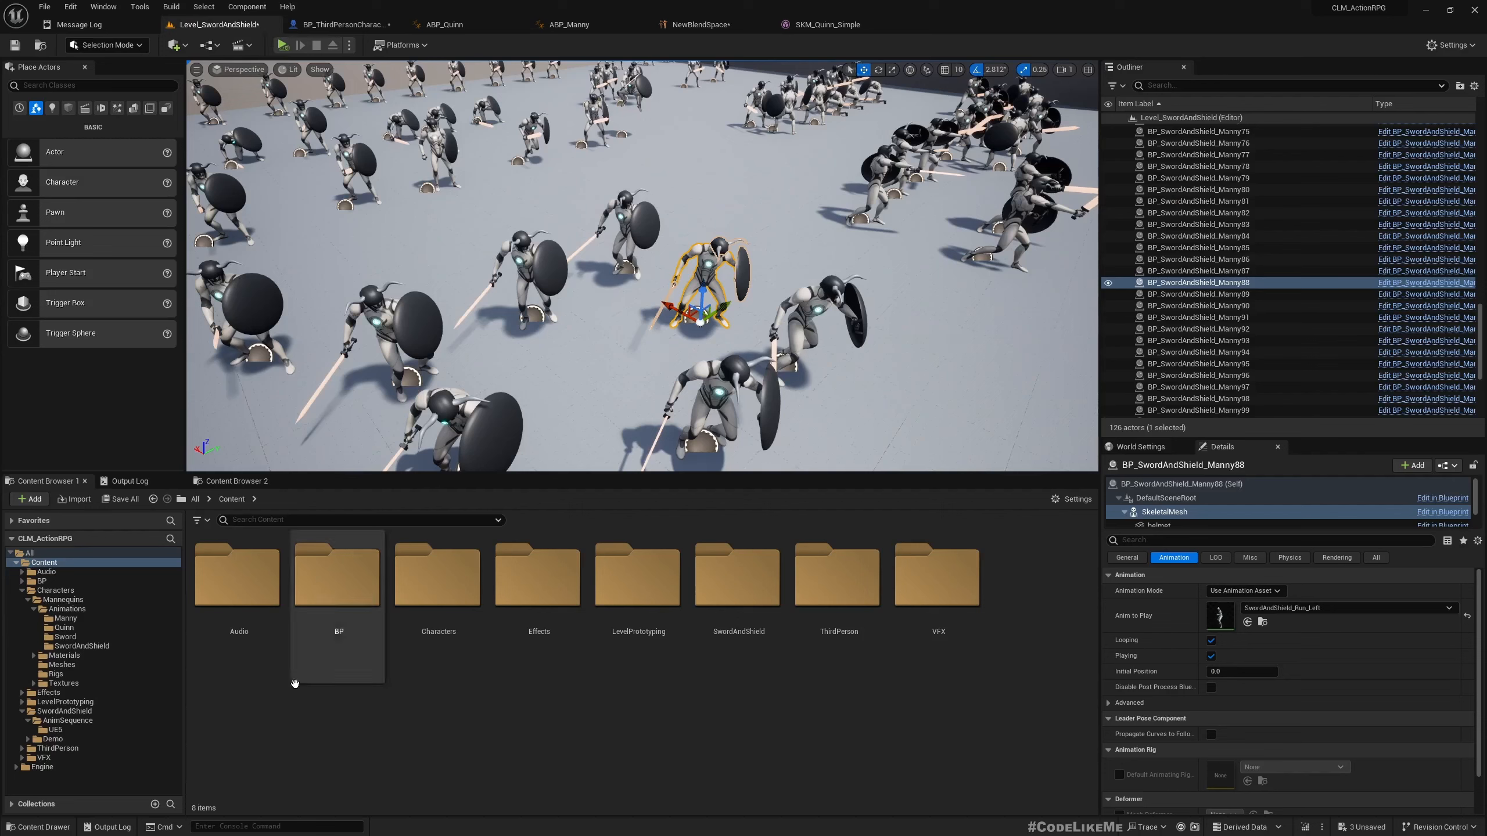
click(272, 521)
text(SK_nam)
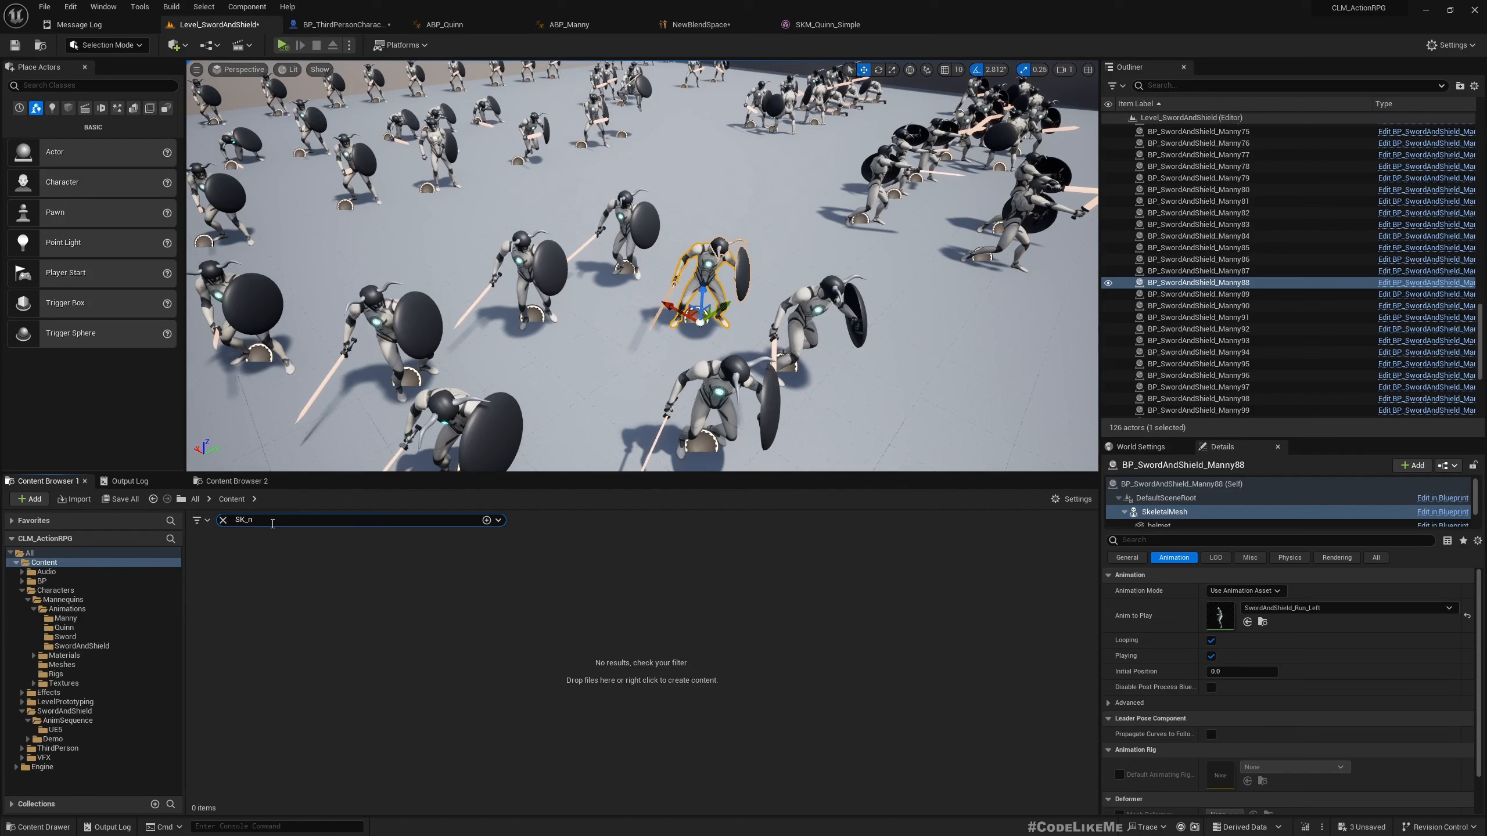
key(BackSpace)
Consolidate both SK_Mannequin skeletons into the SwordAndShield/Demo one with Replace References, making the Characters/Mannequins one writable and deleting it.
click(237, 579)
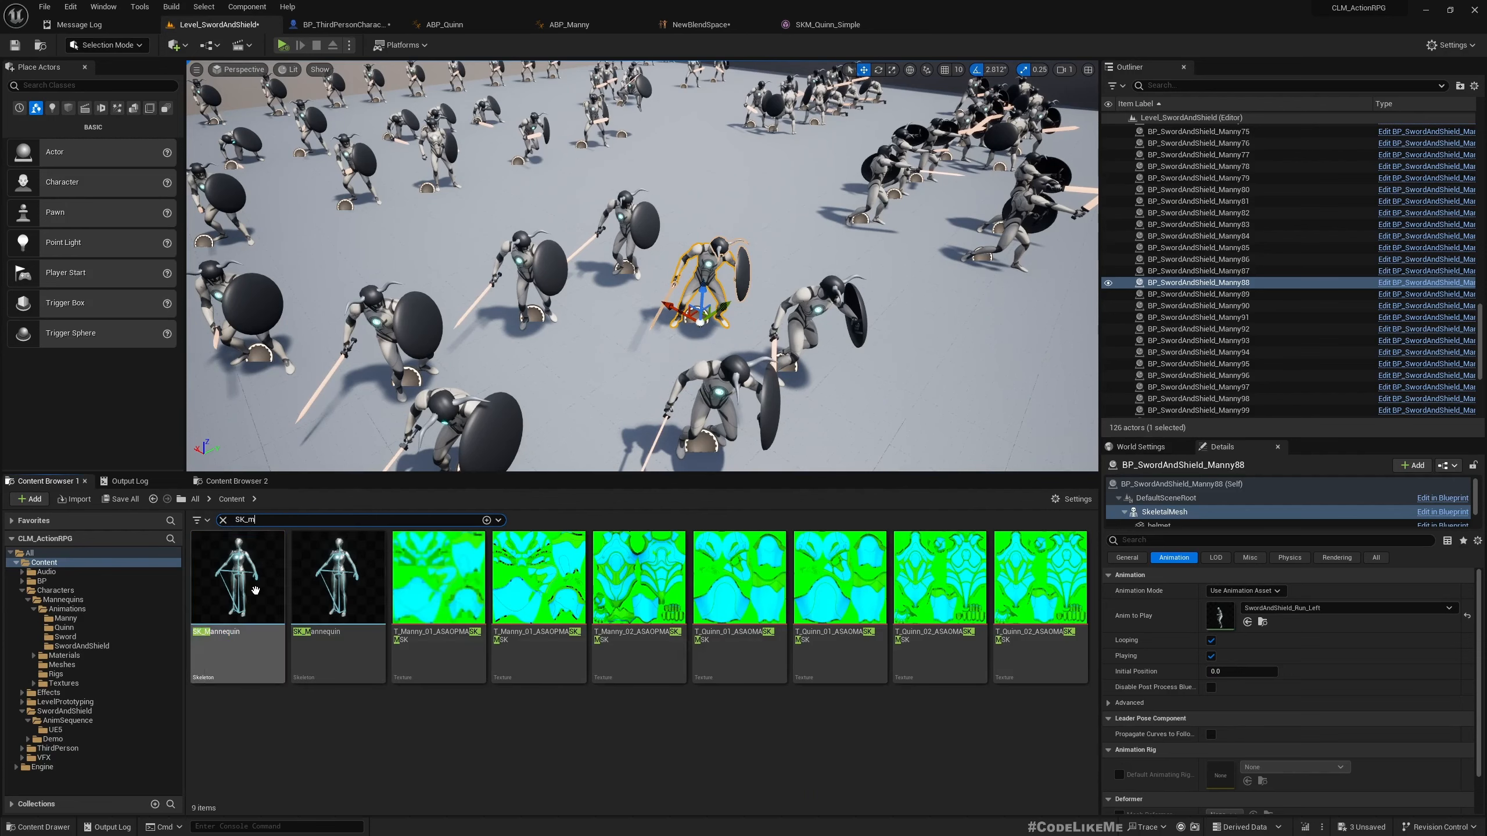
ctrl+click(338, 580)
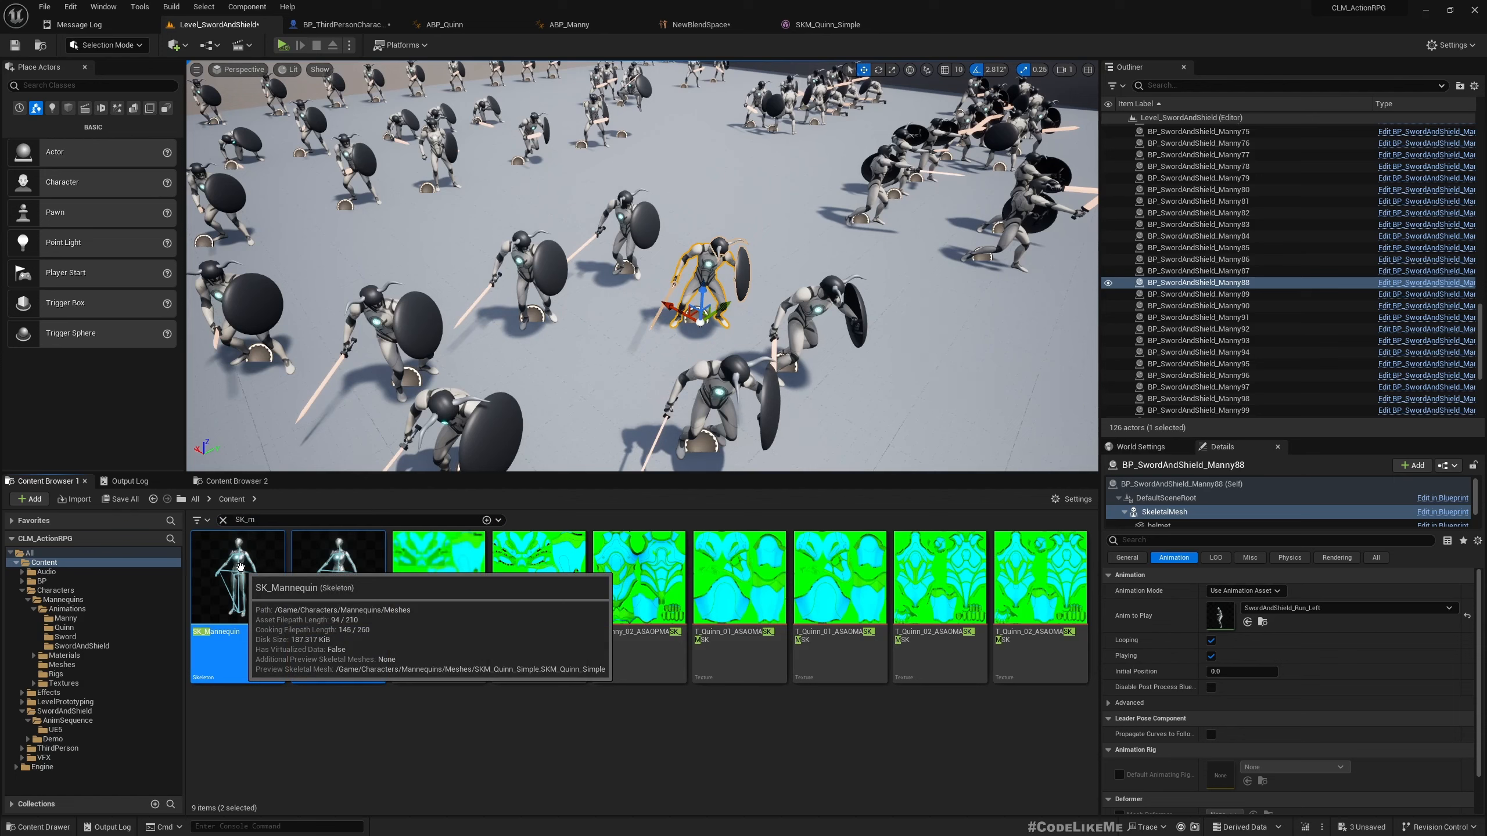
right_click(330, 565)
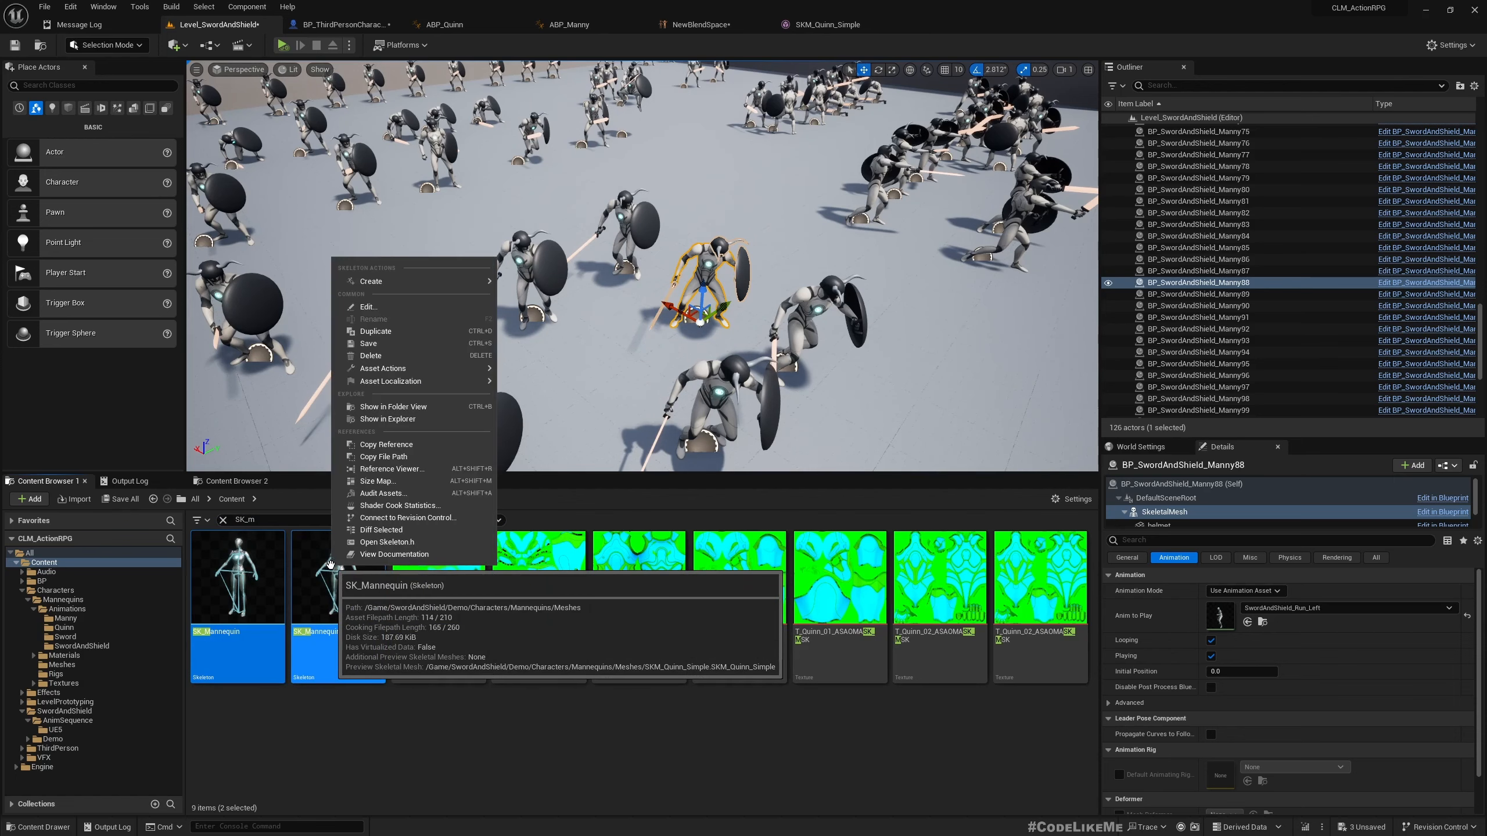
mouse_move(468, 381)
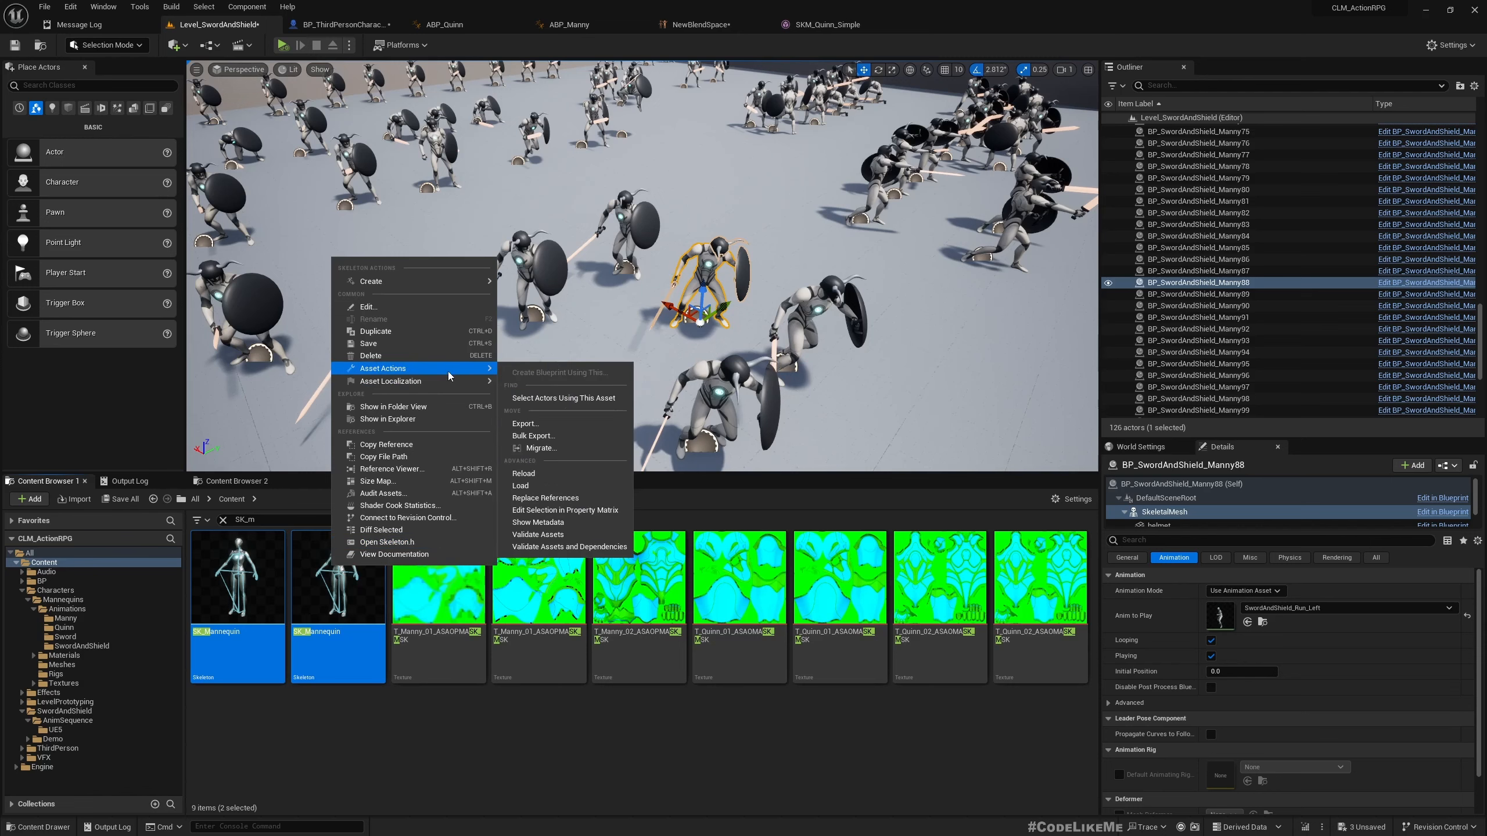
click(561, 499)
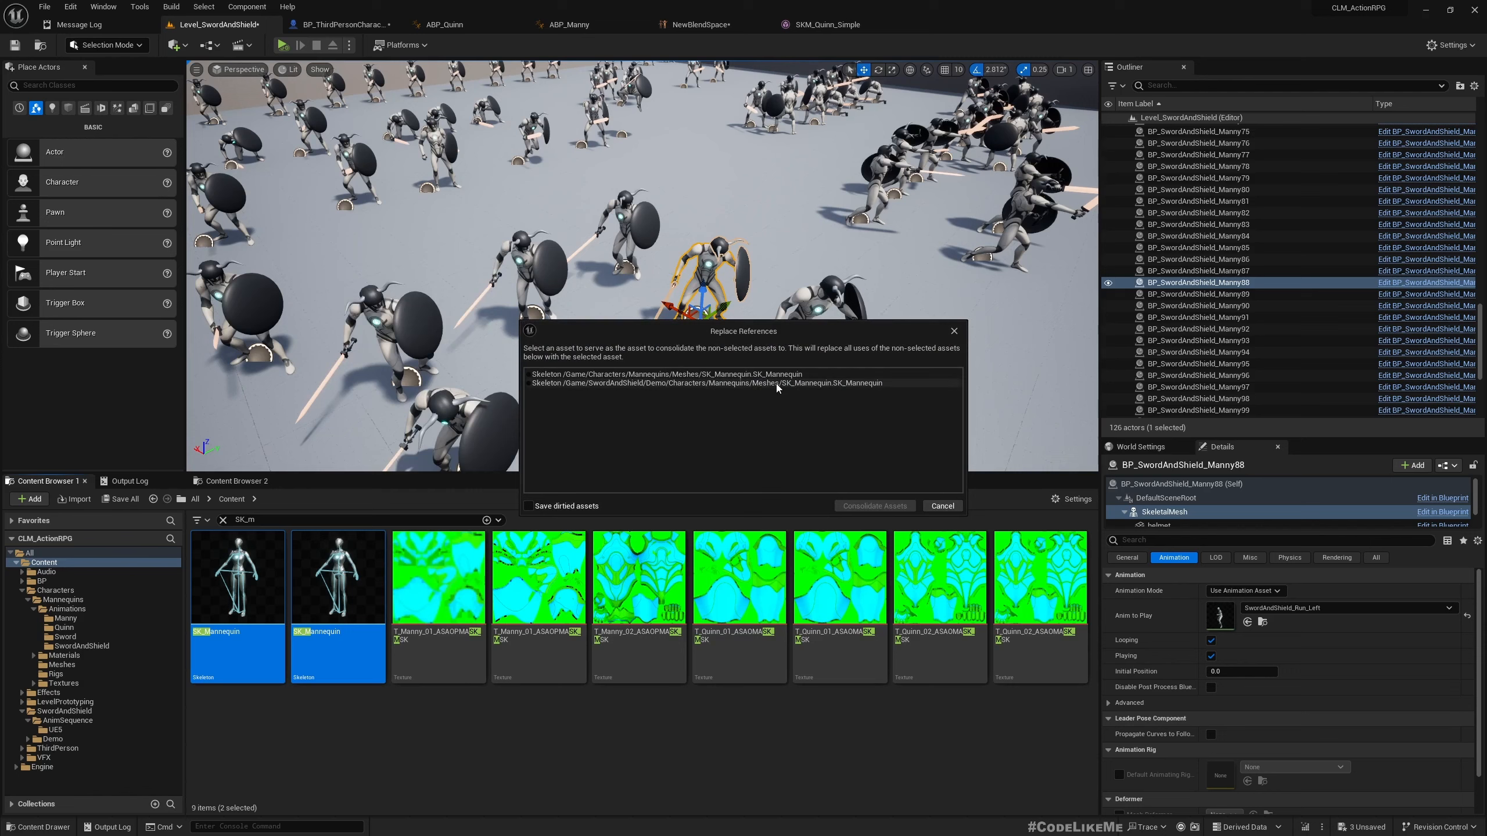
click(776, 384)
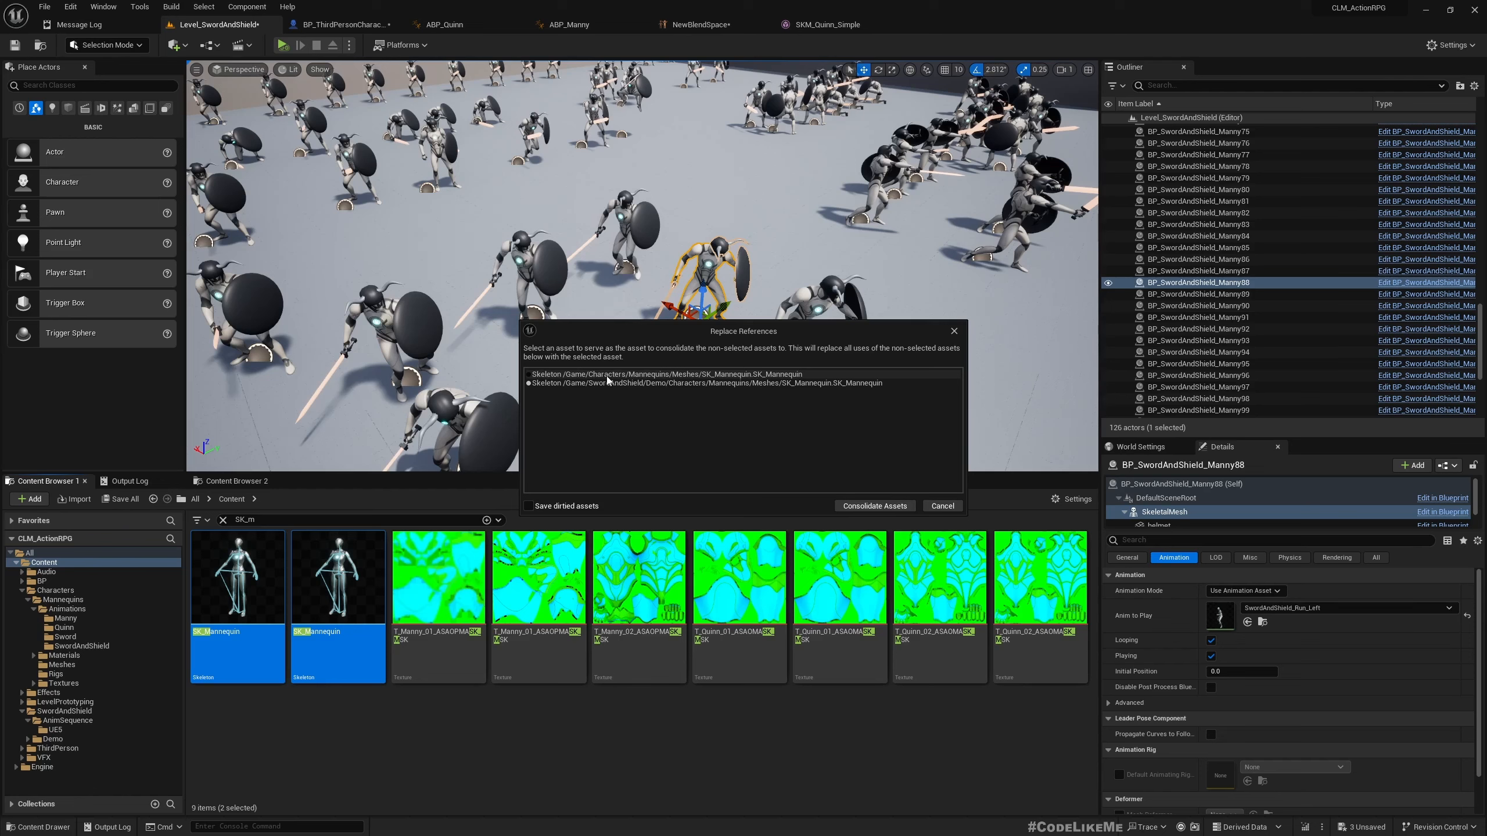
click(874, 506)
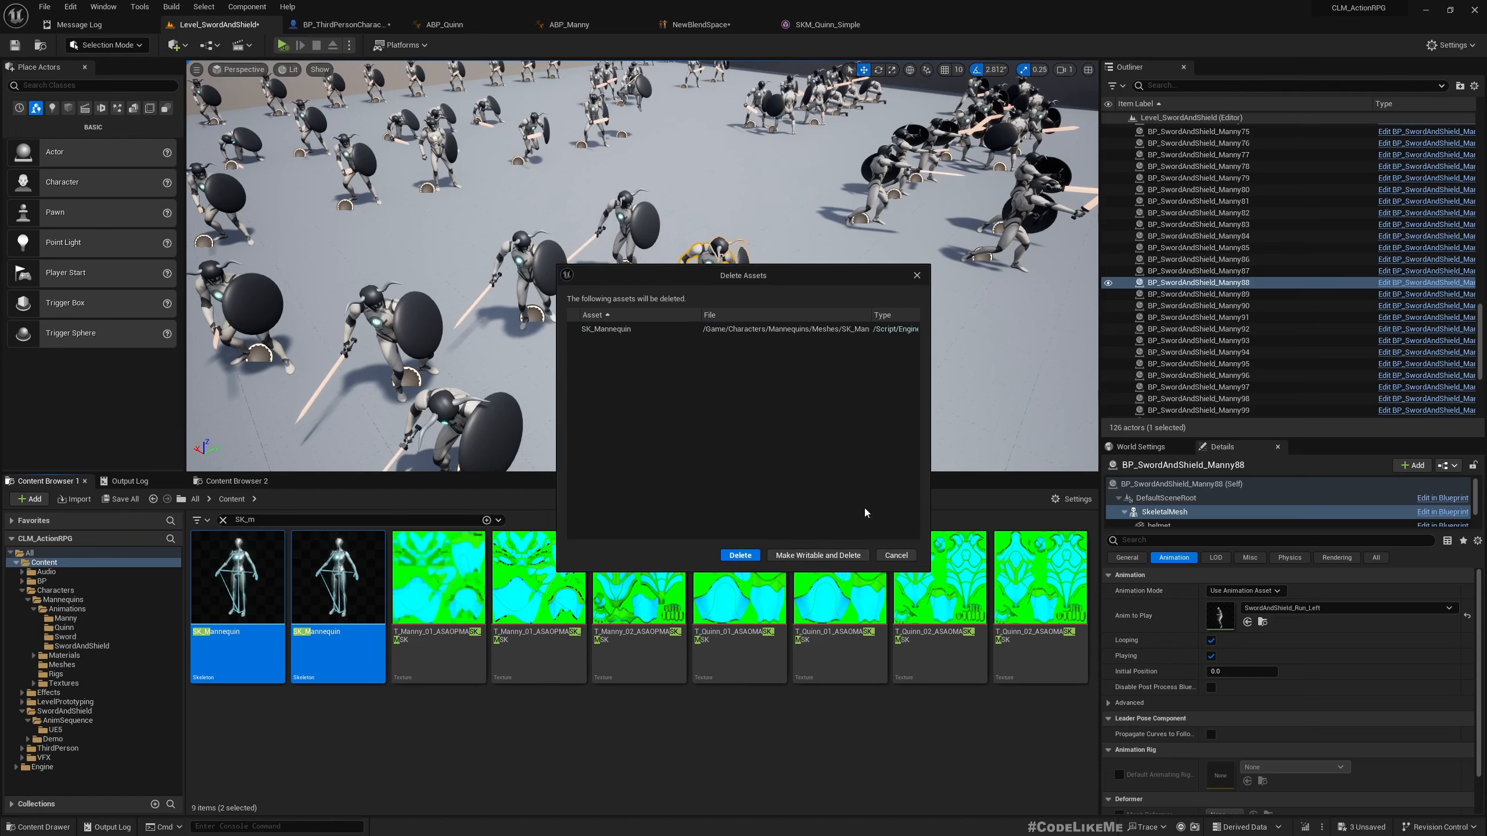
click(809, 557)
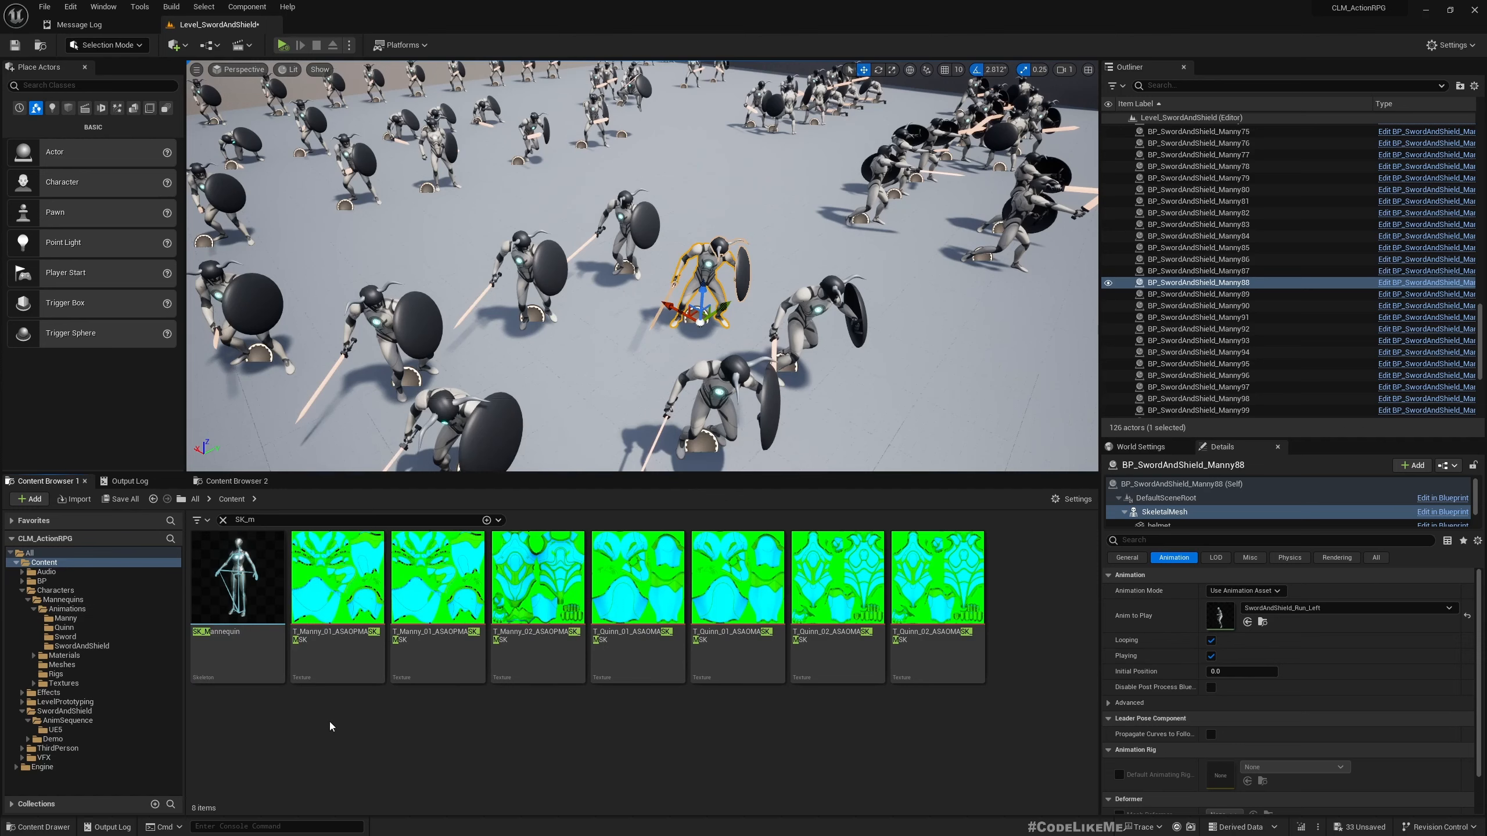
Clear the skeleton search and find NewBlendSpace by searching the Characters folder for blend.
click(223, 520)
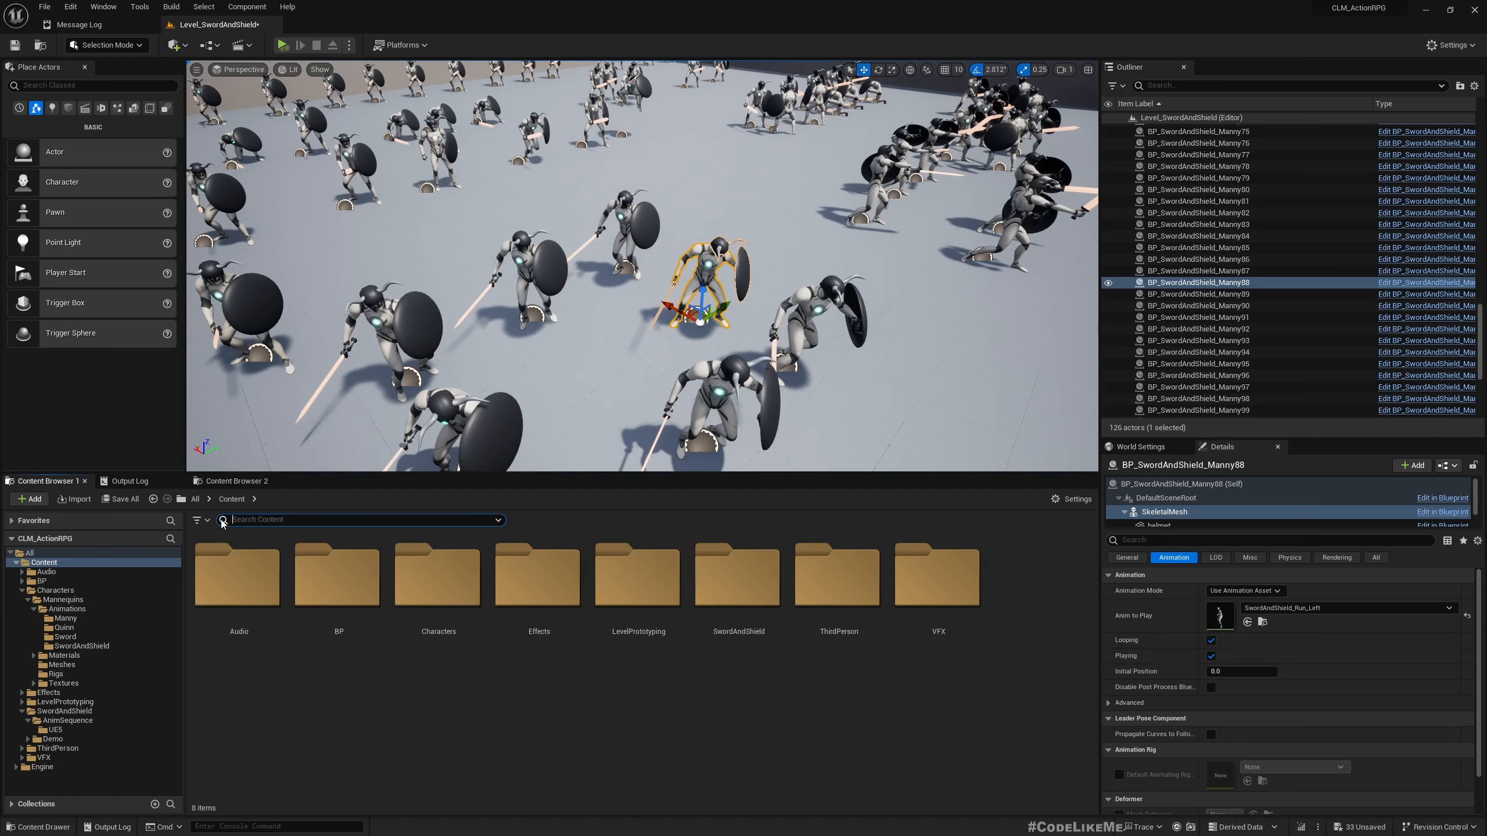
click(441, 404)
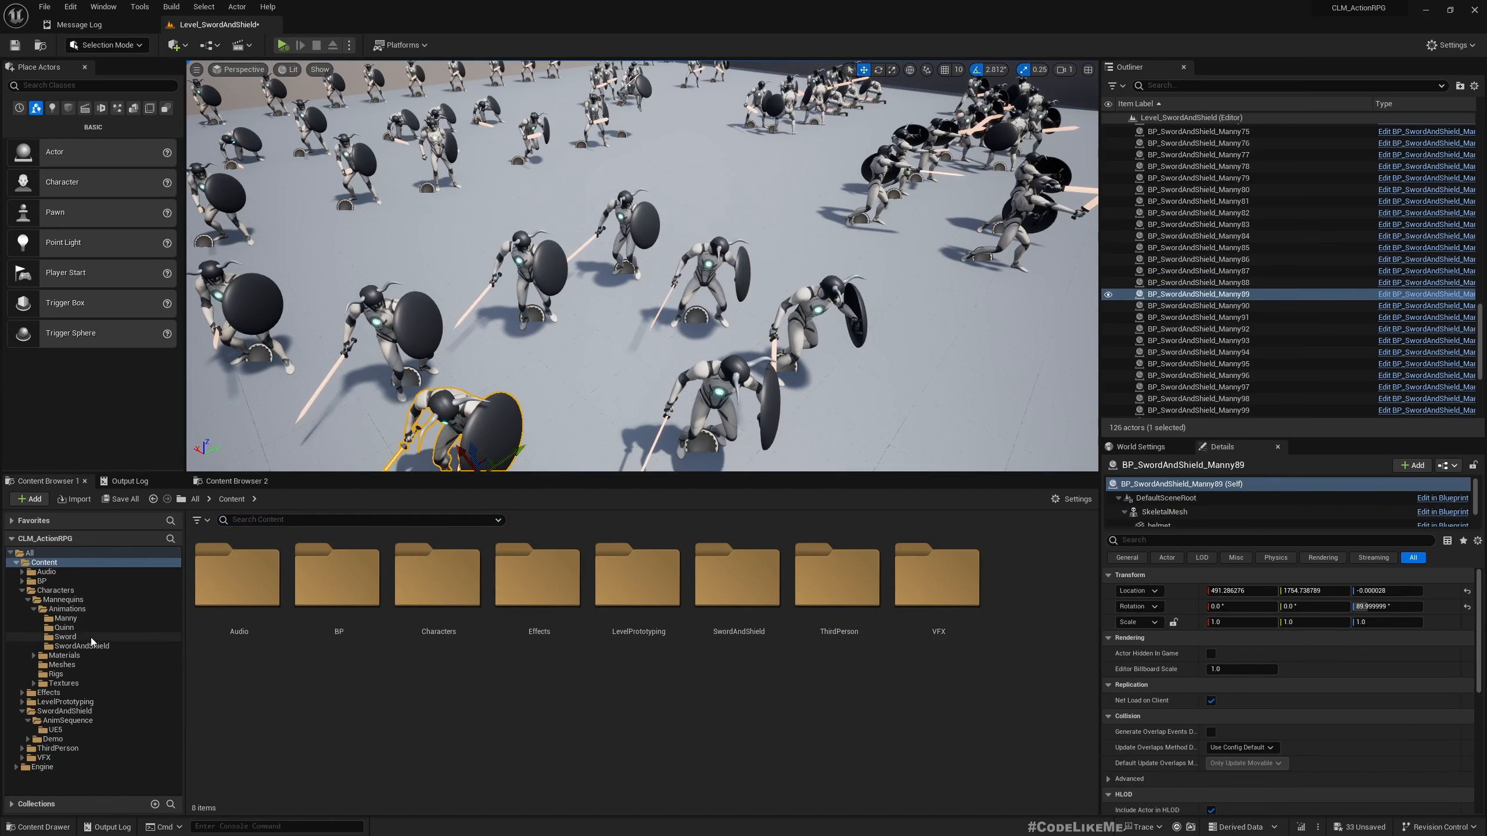
click(59, 591)
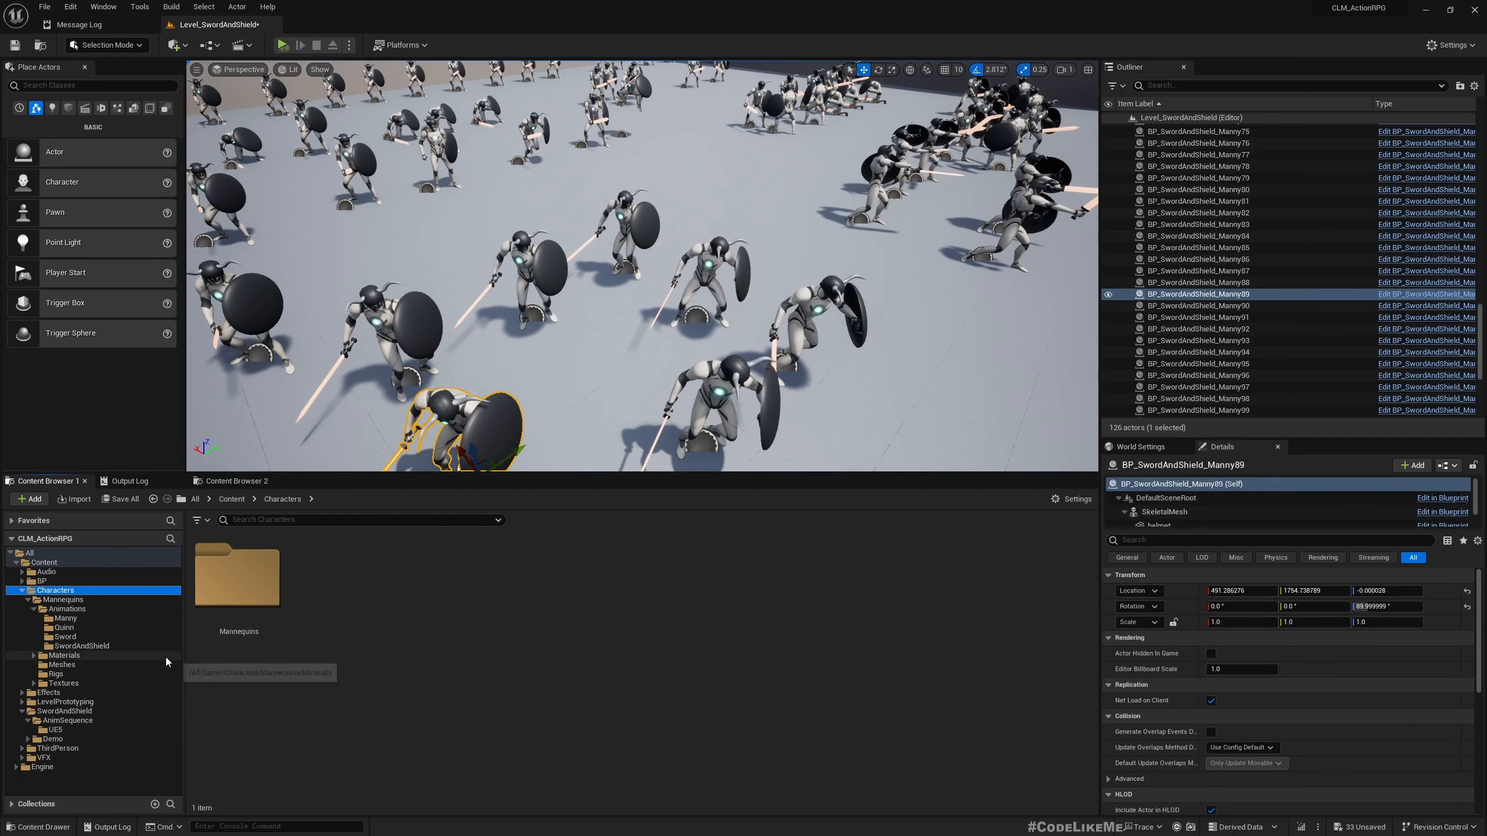
click(300, 521)
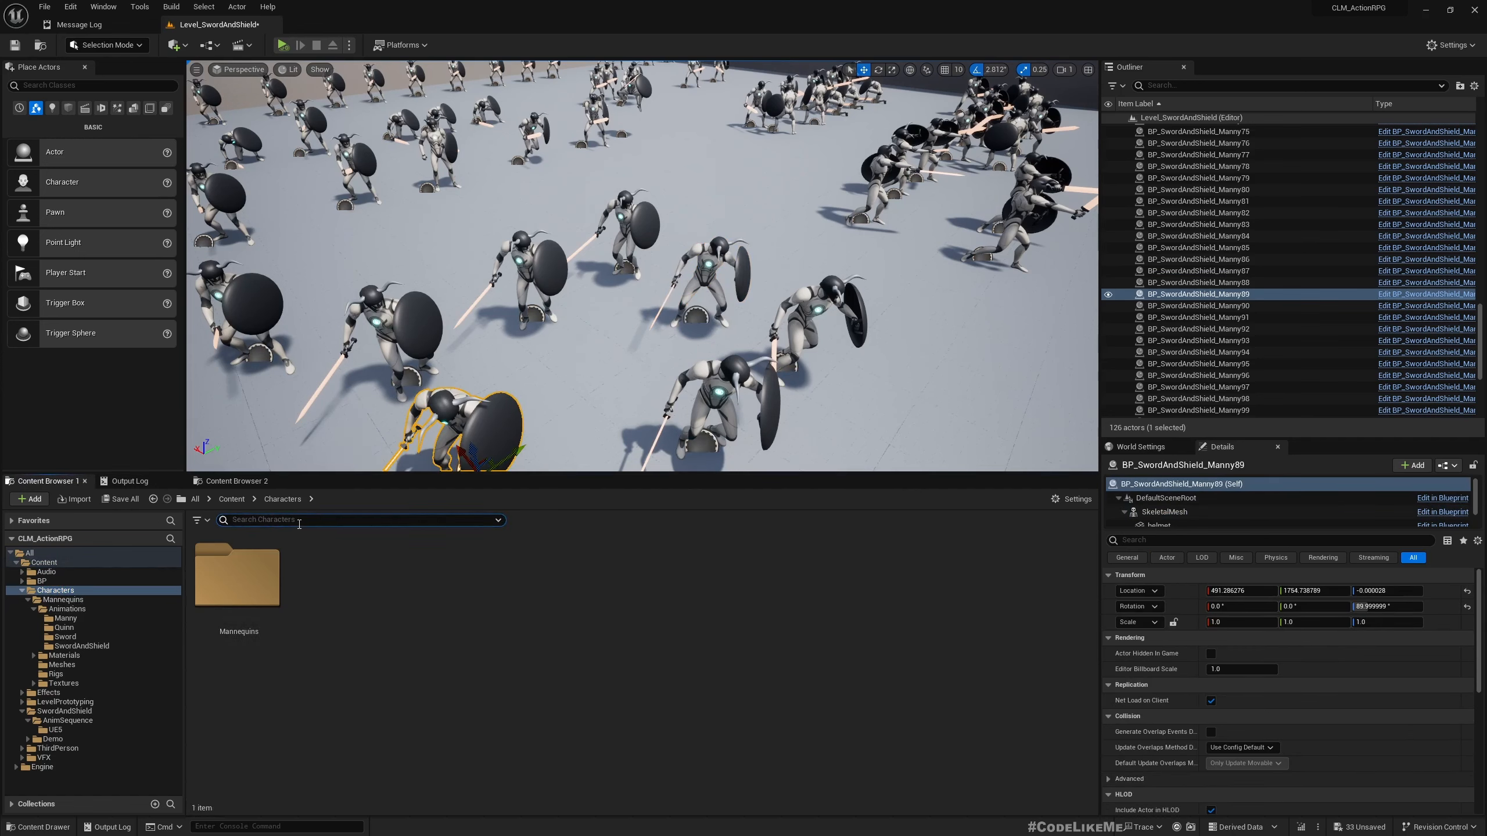
text(blend)
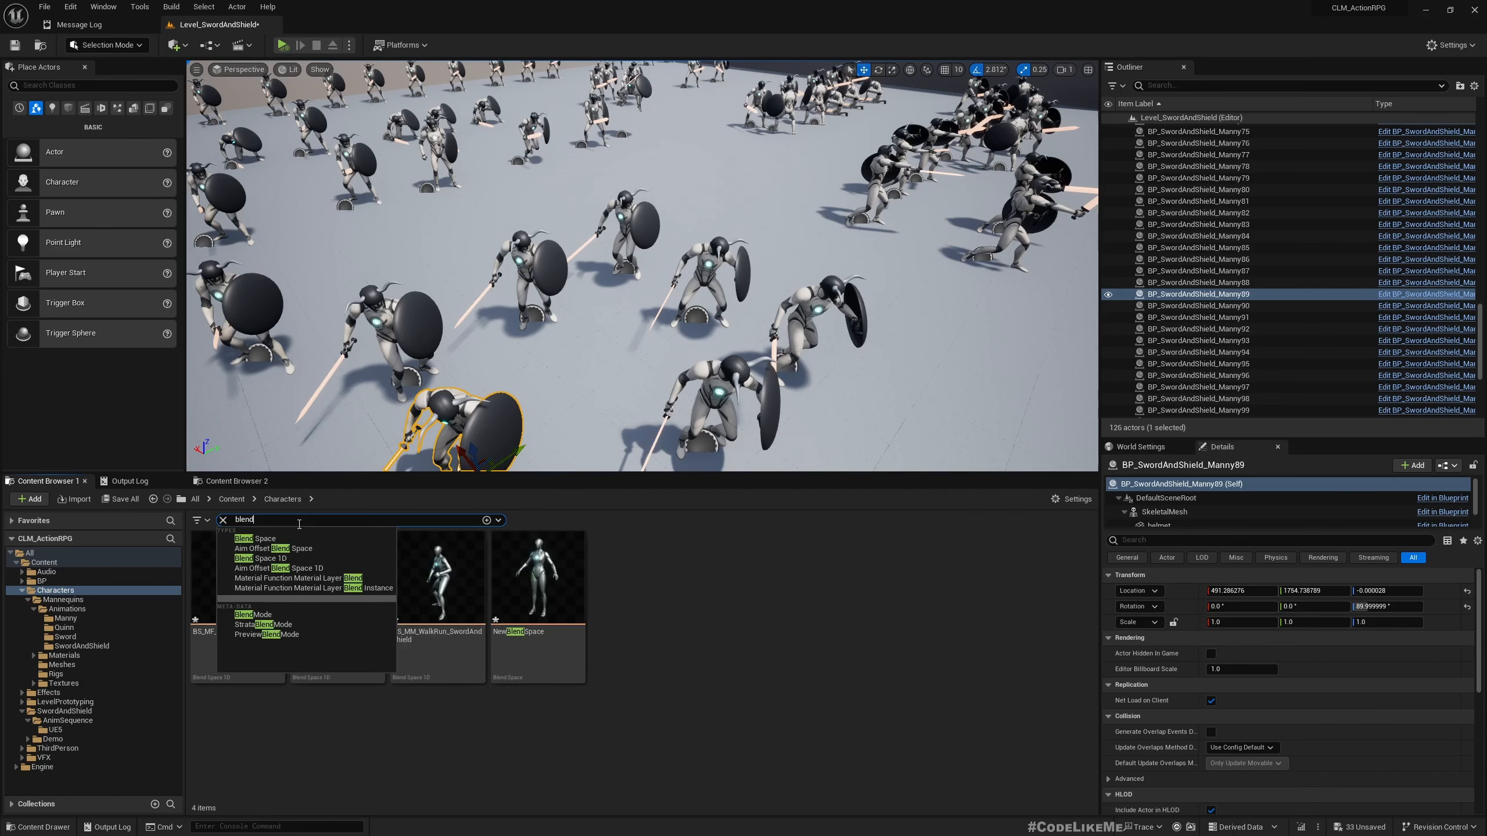
right_click(527, 567)
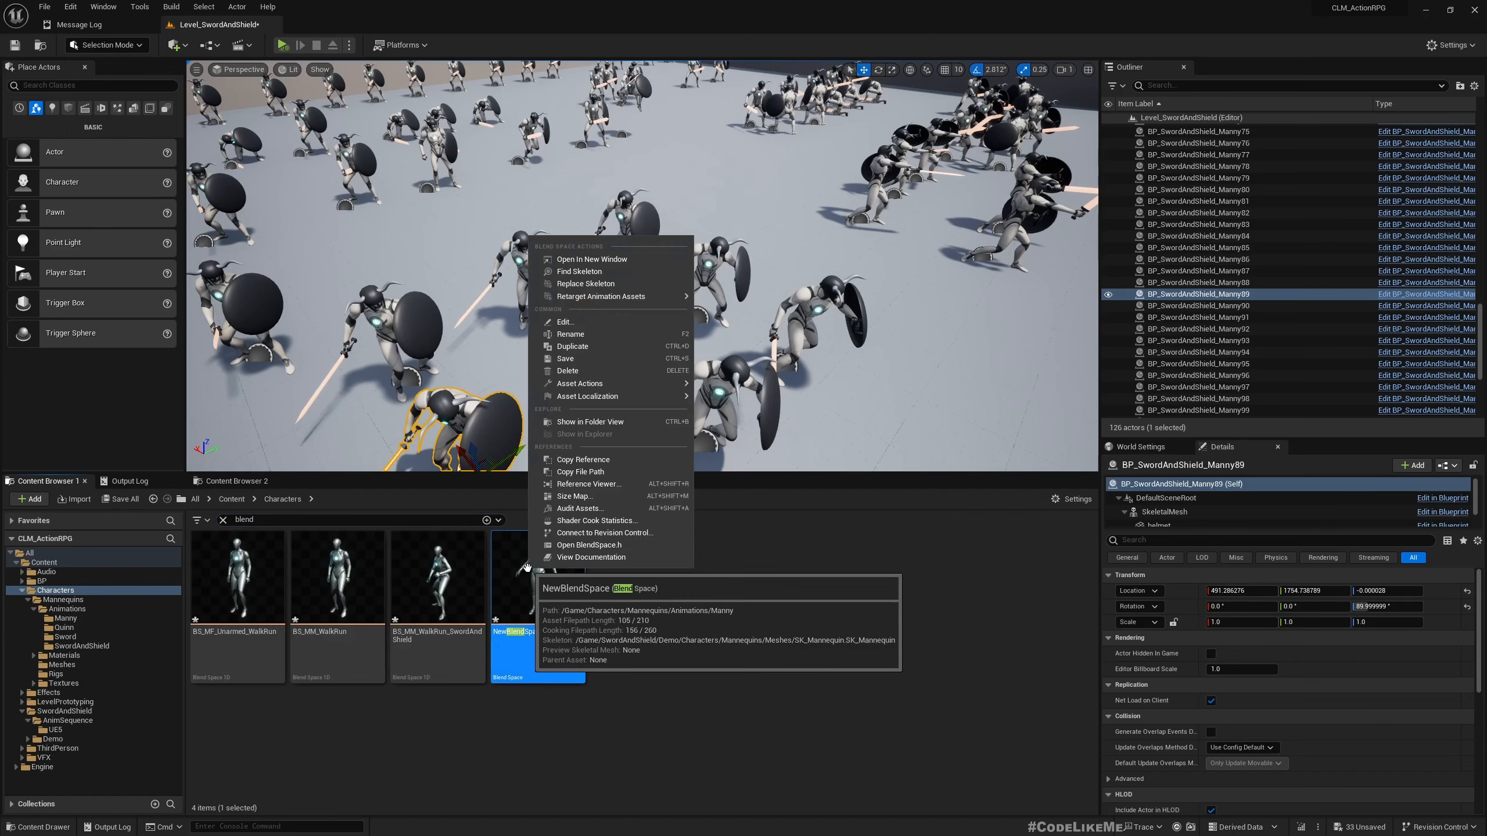
click(527, 592)
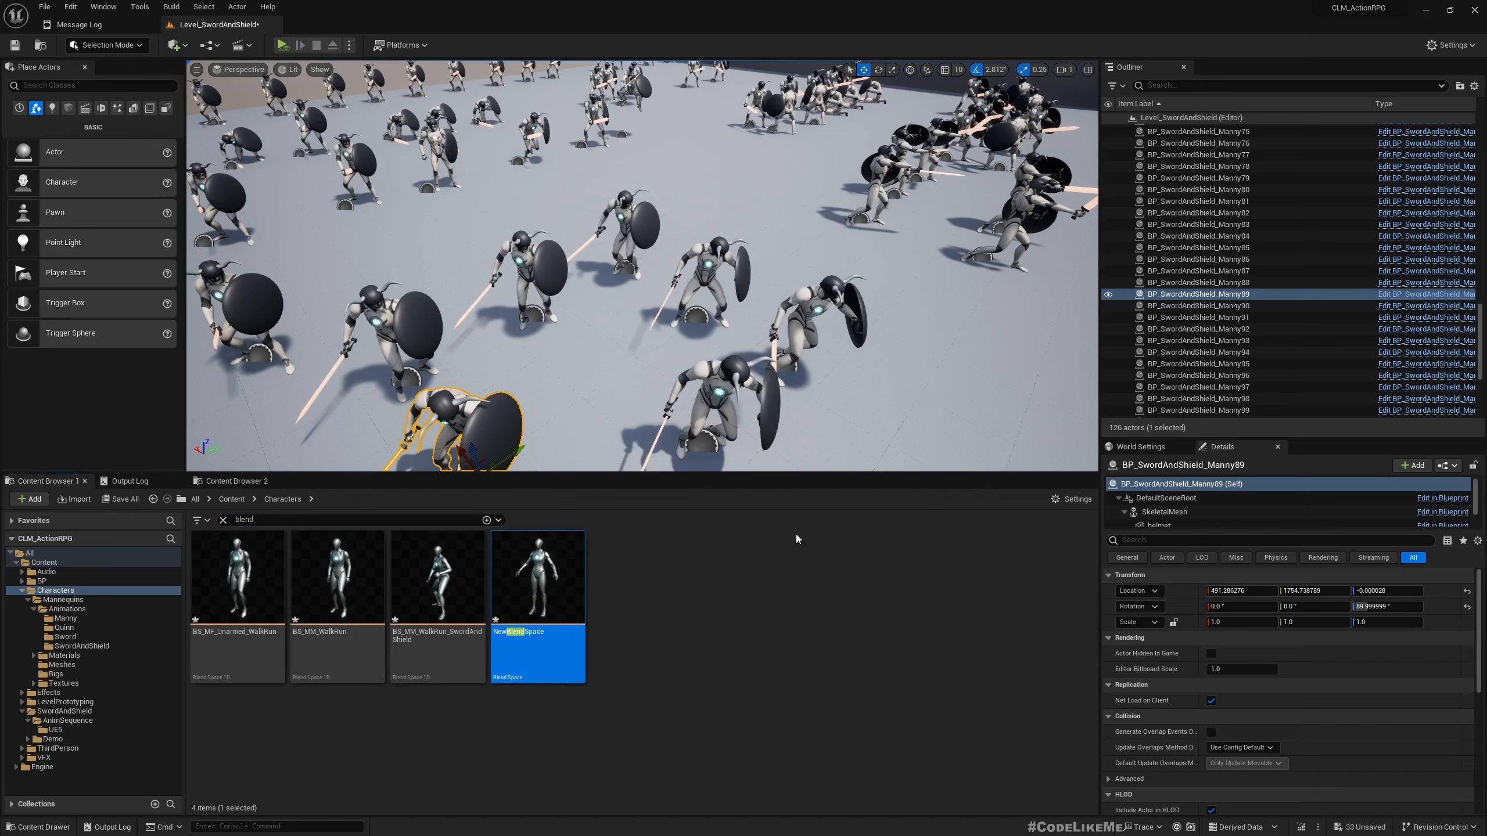
Select BP_SwordAndShield_Manny84 in the level and locate the animation its SkeletalMesh plays in the content browser.
double_click(387, 347)
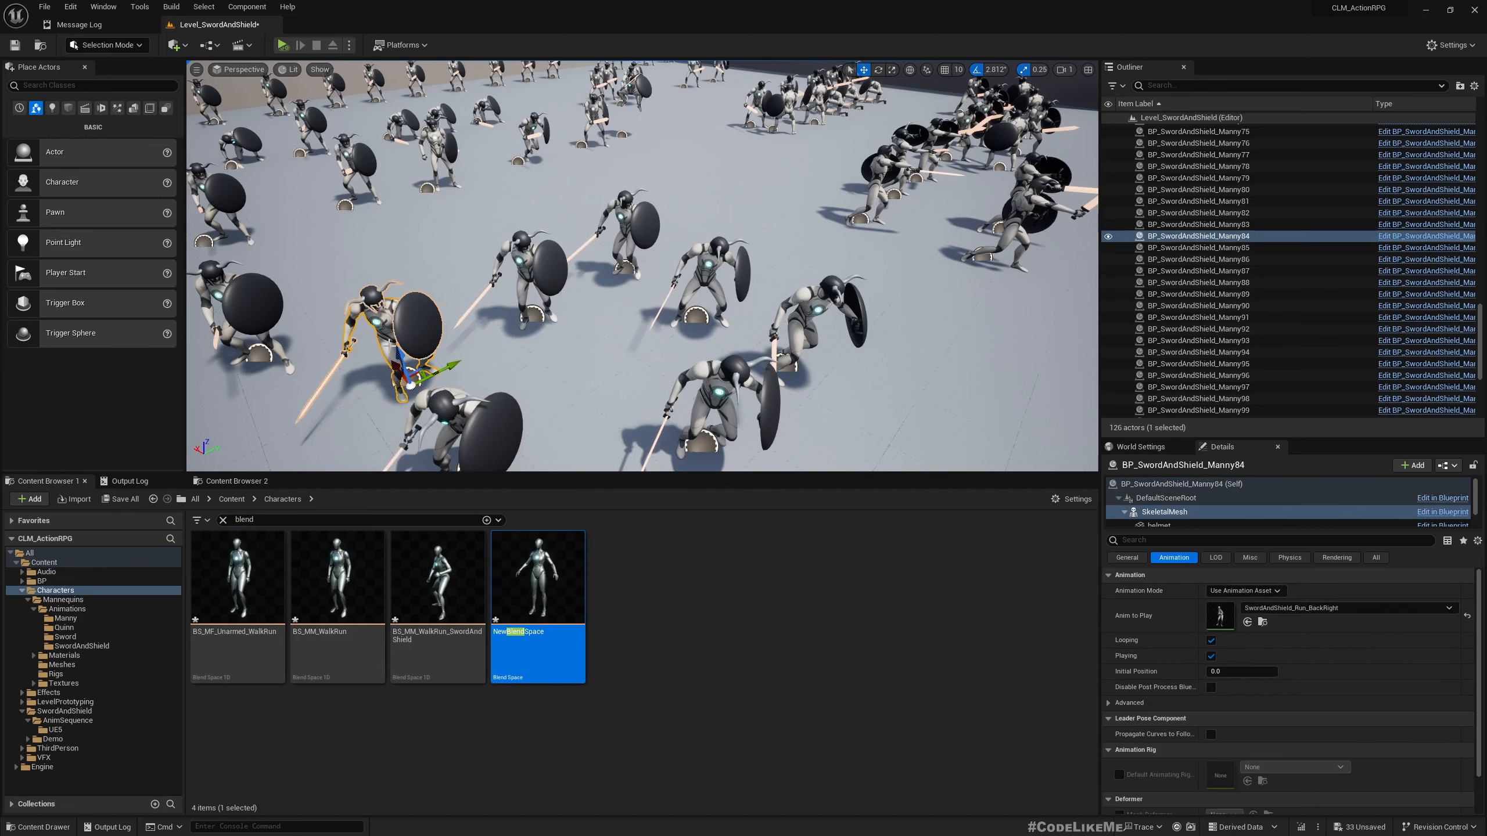
click(1263, 622)
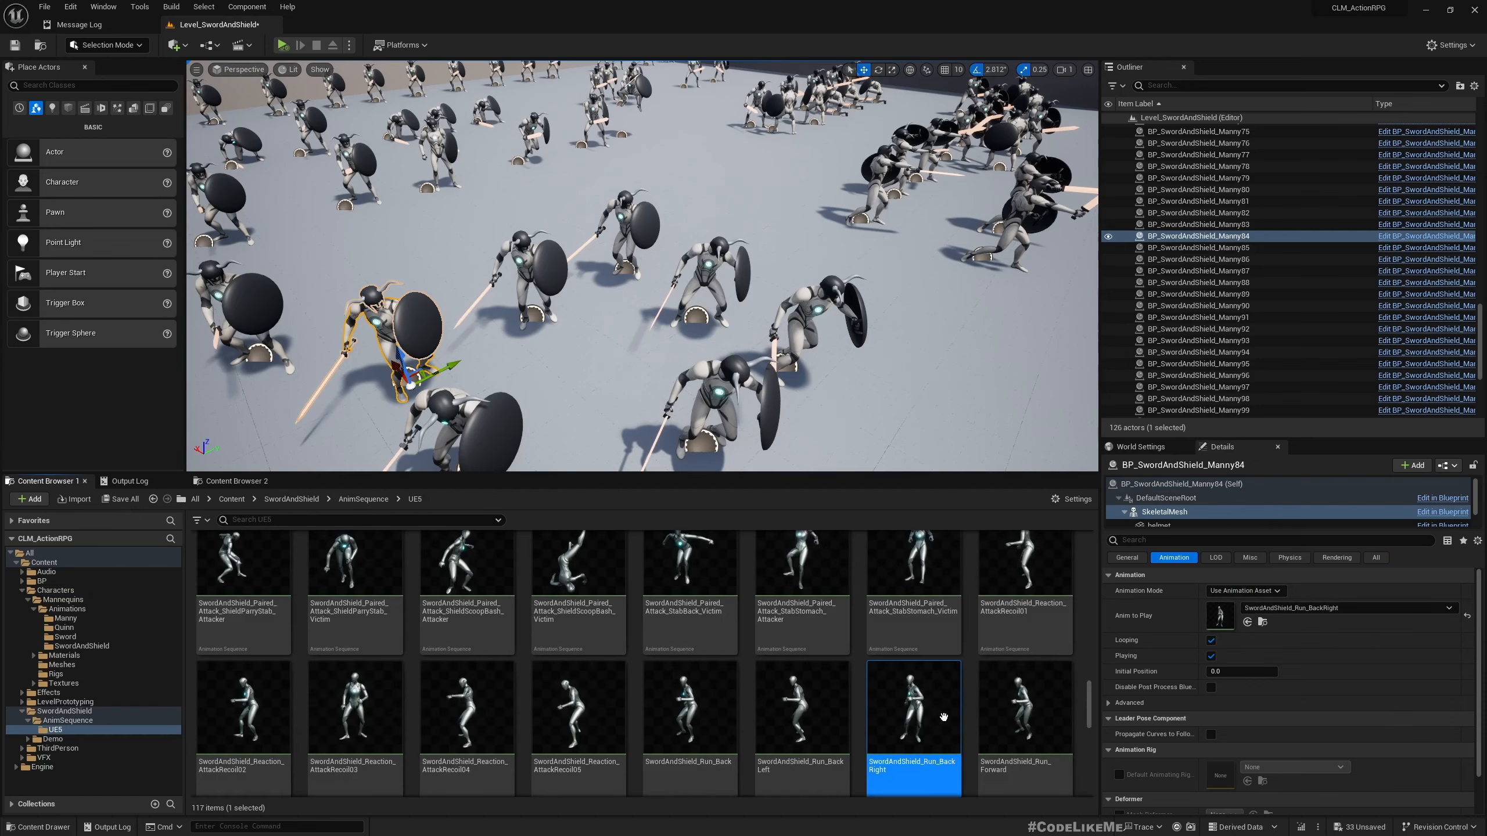
drag(944, 717, 1335, 615)
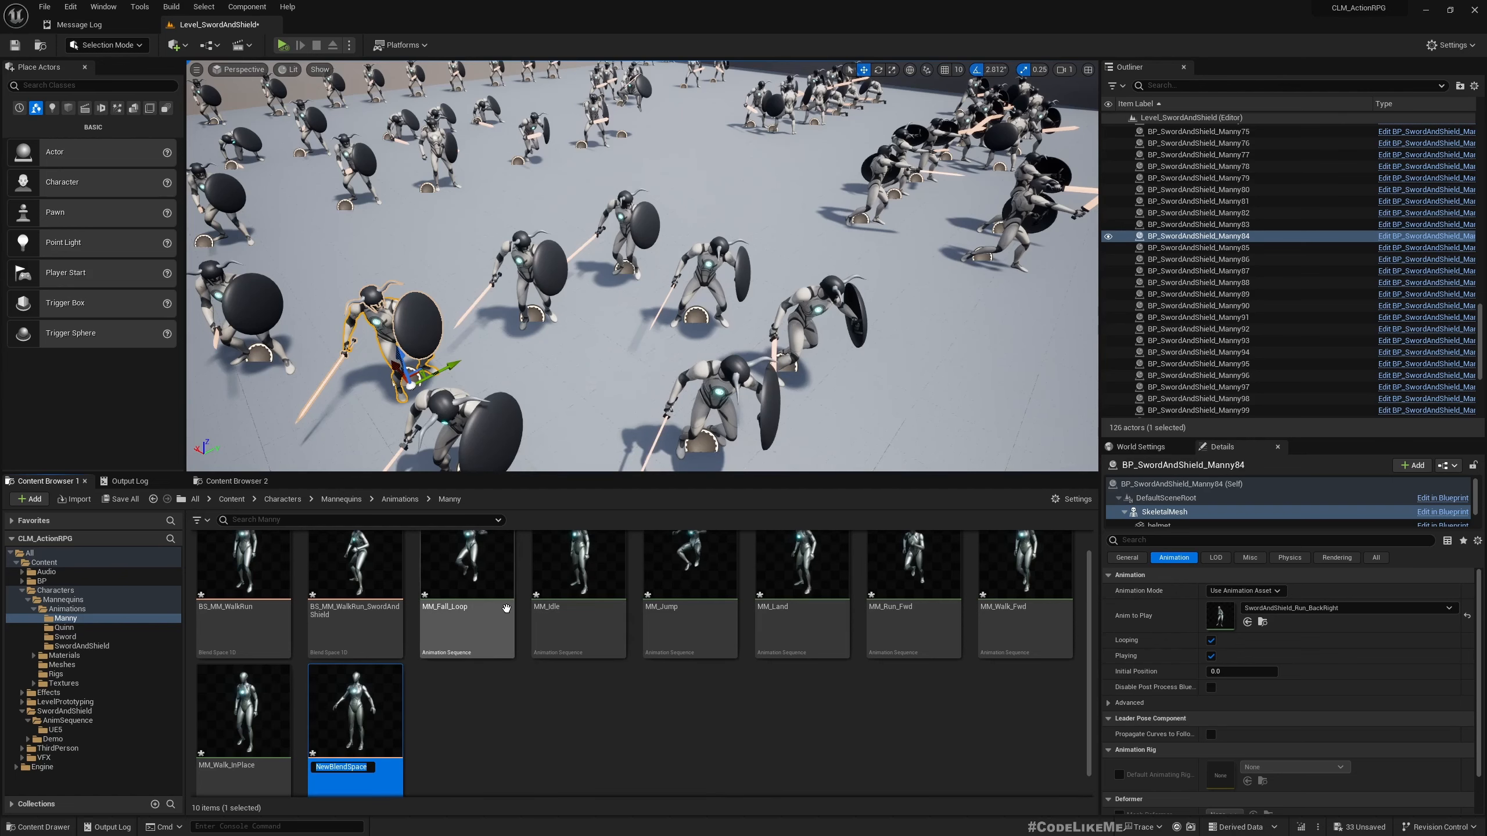
Rename NewBlendSpace in the Manny folder as BS_SwordAndSheild2d, open it, and browse its available animations.
text(BS_SwordAndSheild2d)
key(Return)
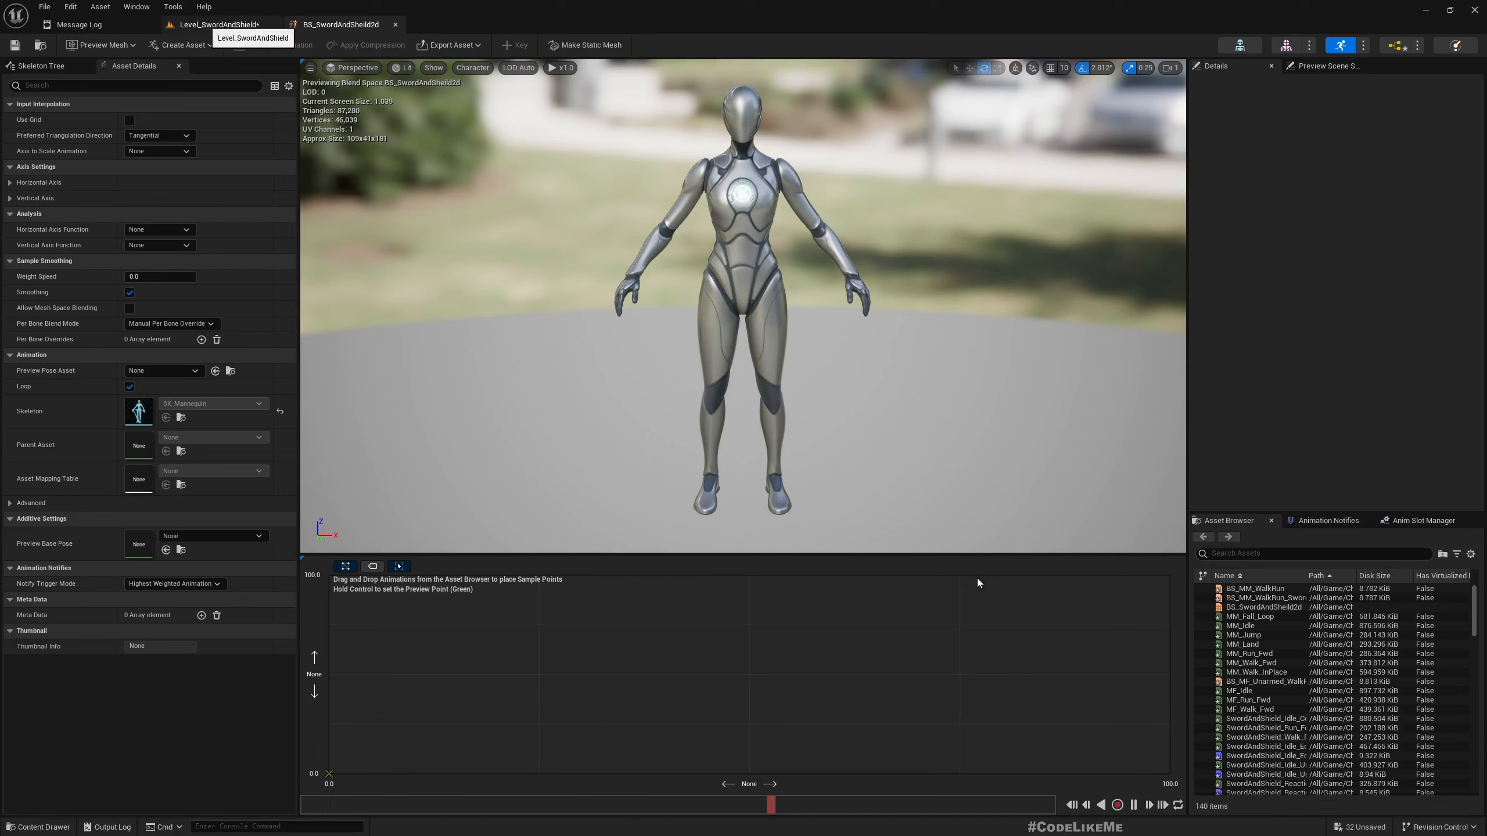
scroll(1391, 628, down, 5)
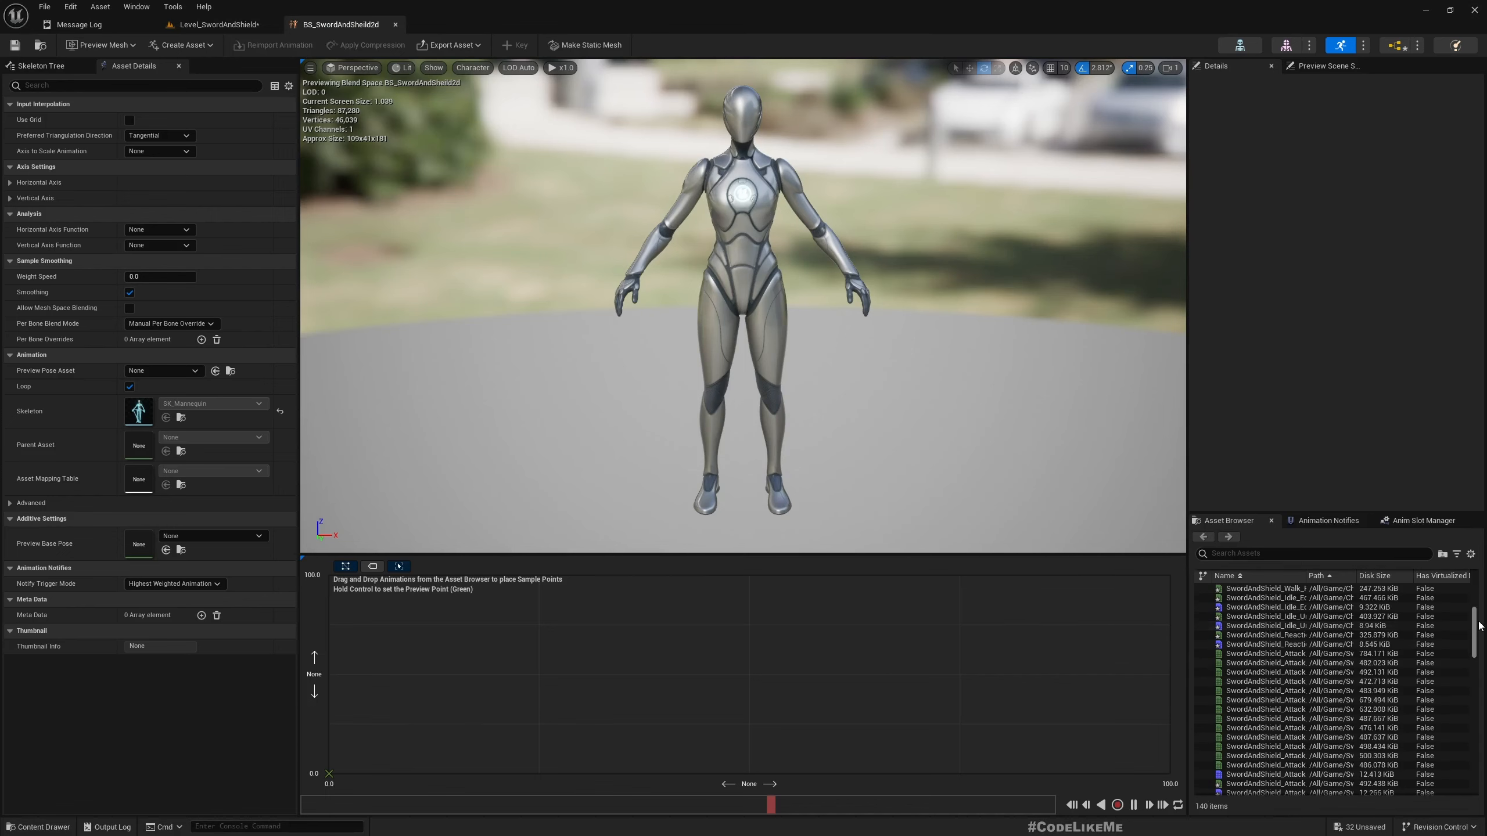